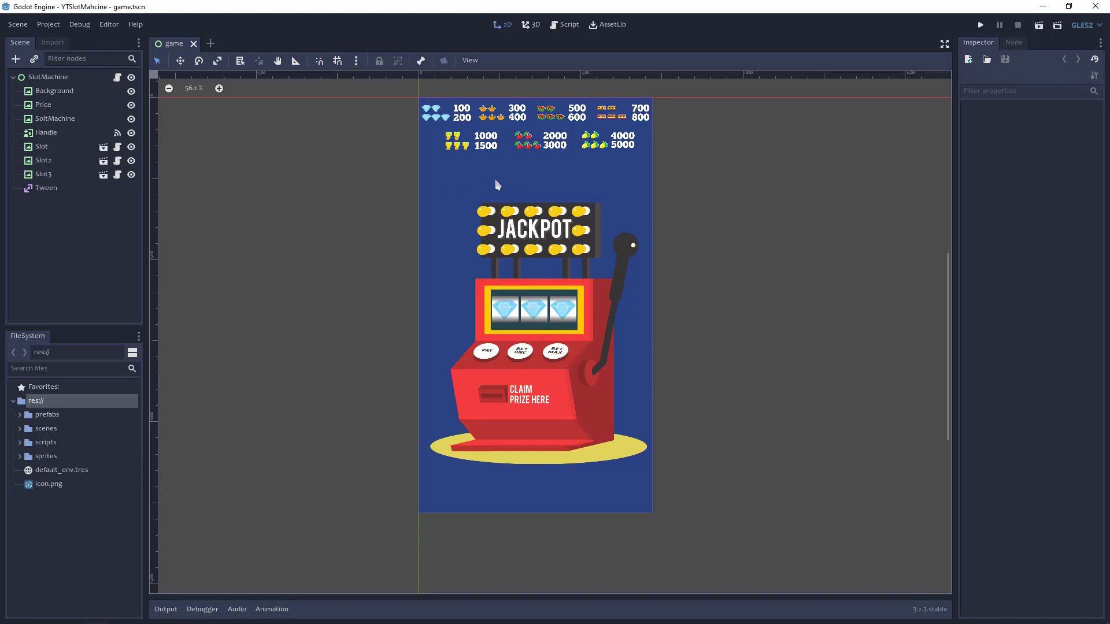
Add a Label node under SlotMachine and rename it Winner
{"action": "left_click", "coordinate": [48, 78]}
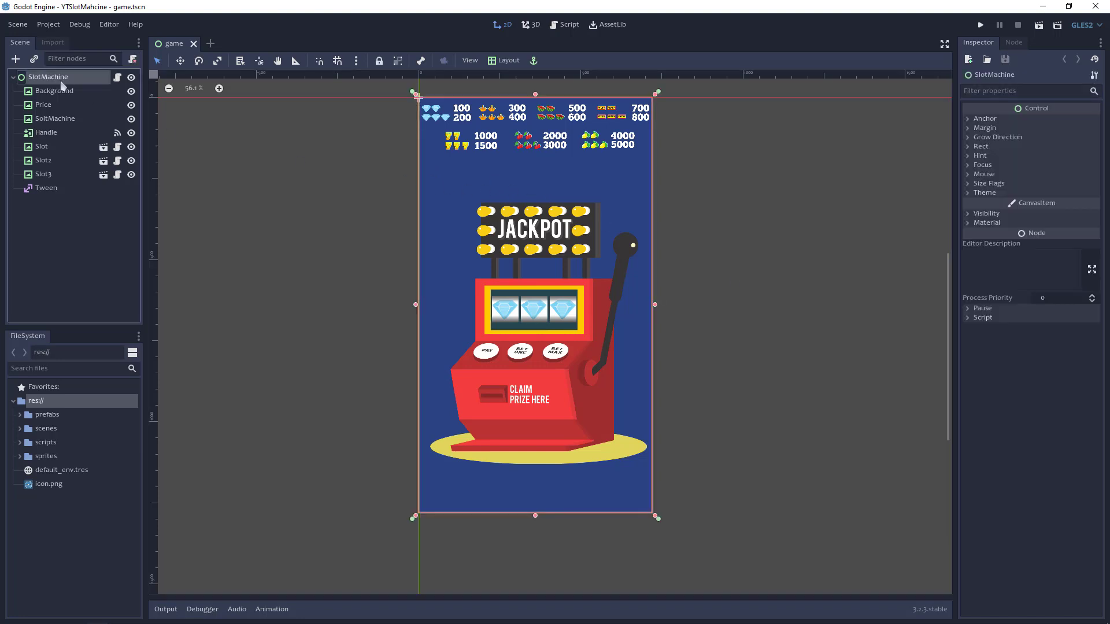
{"action": "left_click", "coordinate": [16, 60]}
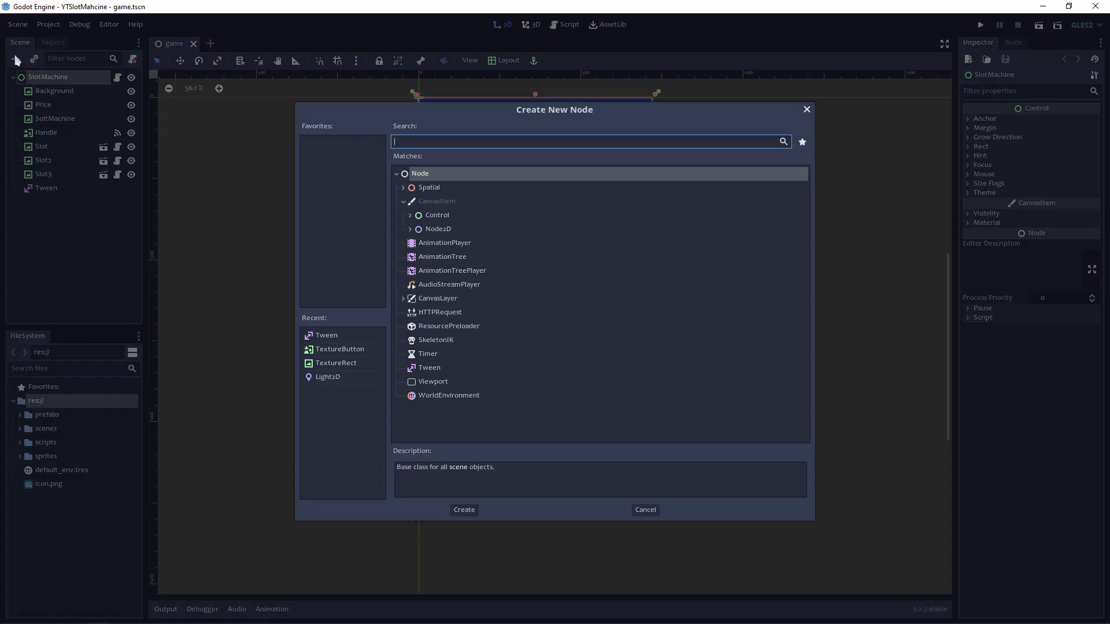
{"action": "type", "text": "label"}
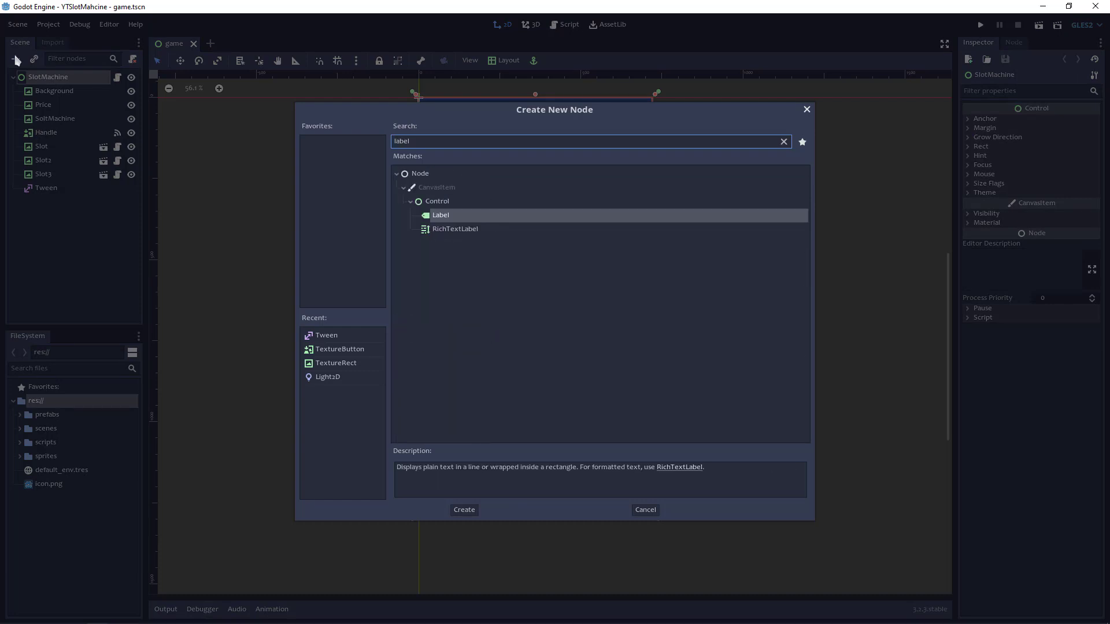
{"action": "key", "text": "Return"}
{"action": "double_click", "coordinate": [67, 207]}
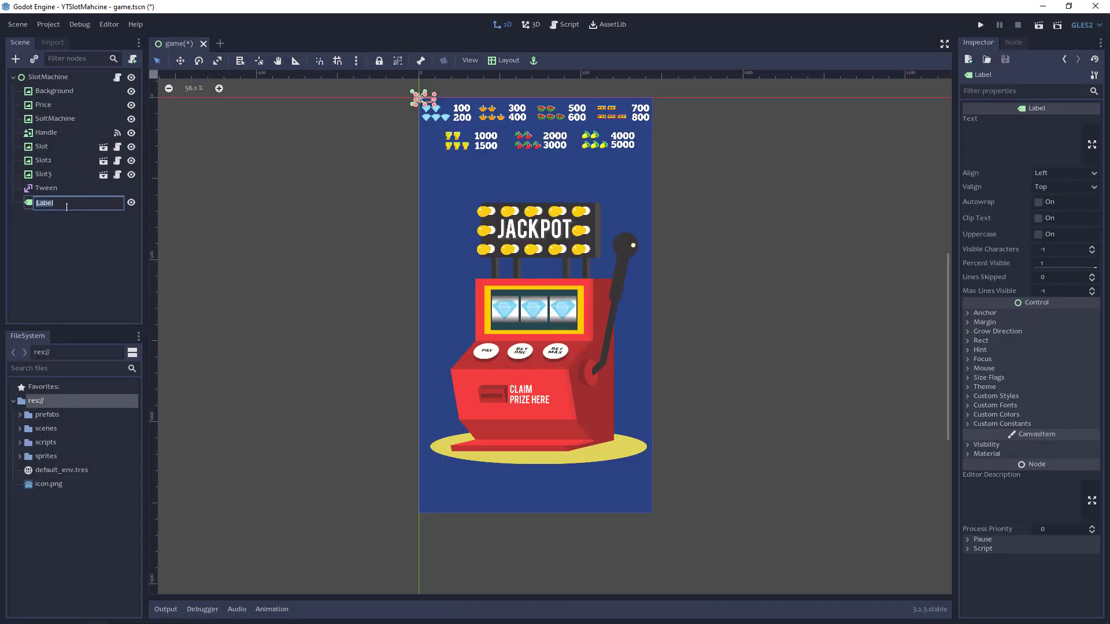
{"action": "type", "text": "Wi"}
{"action": "type", "text": "nner"}
{"action": "key", "text": "Return"}
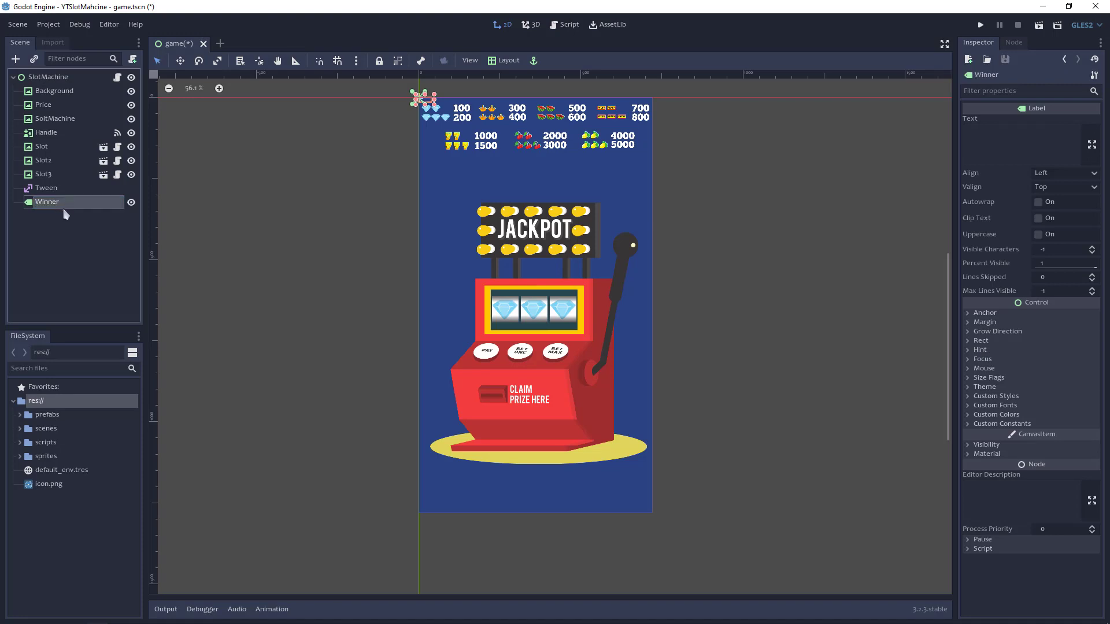
Anchor the Winner label to Center Top and size it as a wide box just above the JACKPOT sign
{"action": "left_click", "coordinate": [514, 60]}
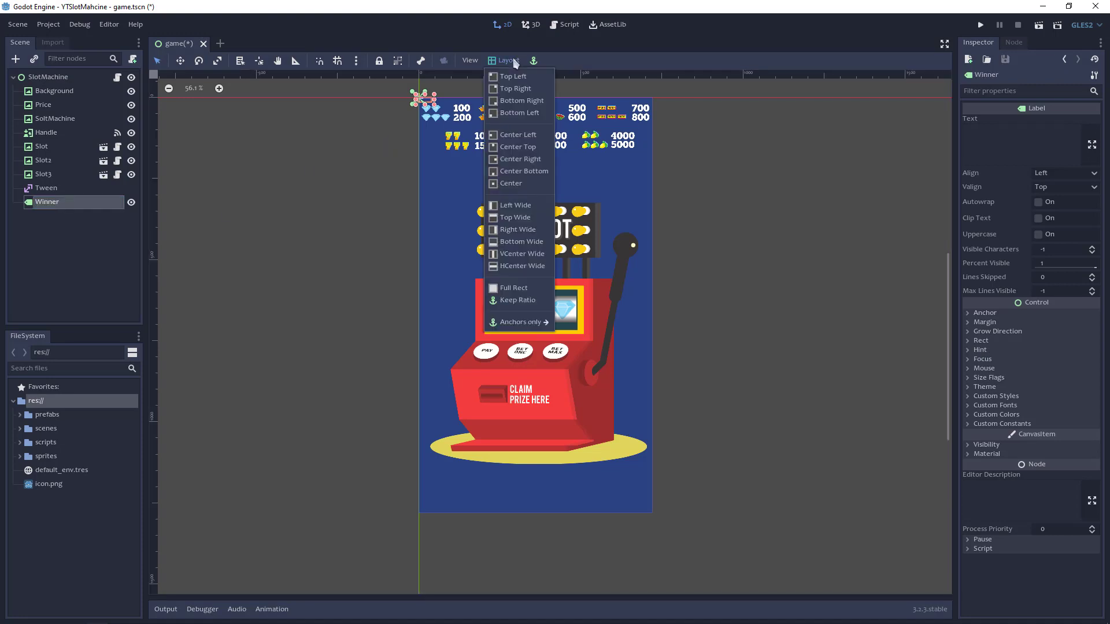
{"action": "left_click", "coordinate": [456, 64]}
{"action": "mouse_move", "coordinate": [438, 111]}
{"action": "left_mouse_down"}
{"action": "mouse_move", "coordinate": [613, 164]}
{"action": "mouse_move", "coordinate": [630, 137]}
{"action": "left_mouse_up"}
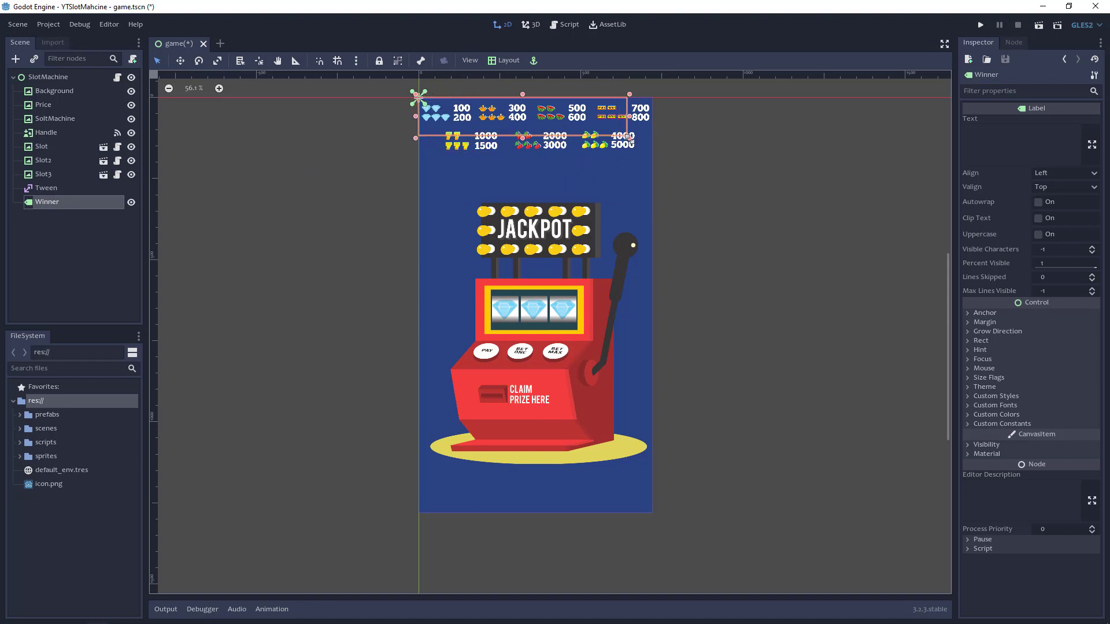
{"action": "left_click", "coordinate": [506, 61]}
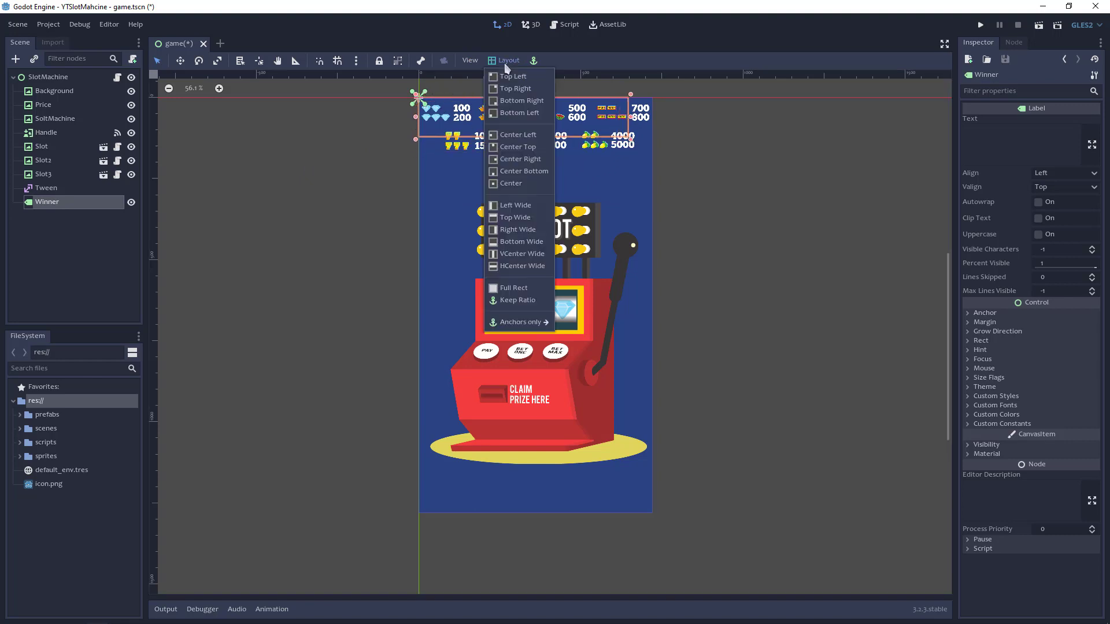
{"action": "left_click", "coordinate": [515, 148]}
{"action": "left_click_drag", "start_coordinate": [566, 119], "coordinate": [568, 176]}
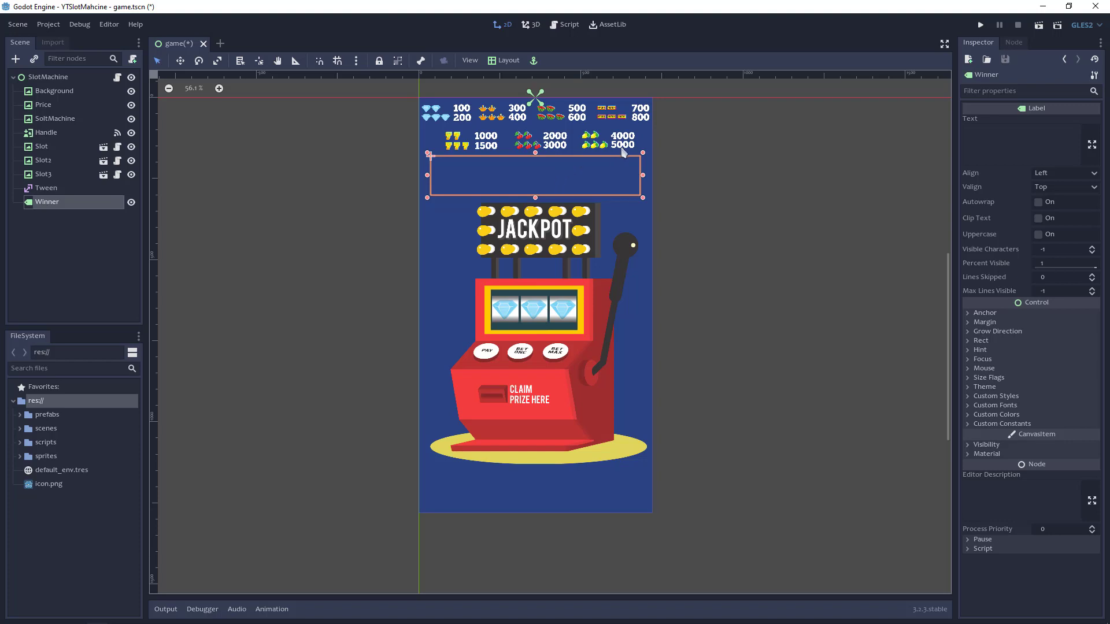
Set the Winner text to 'Você Ganhou: 5000' with Center horizontal and vertical alignment
{"action": "left_click", "coordinate": [977, 149]}
{"action": "type", "text": "Você "}
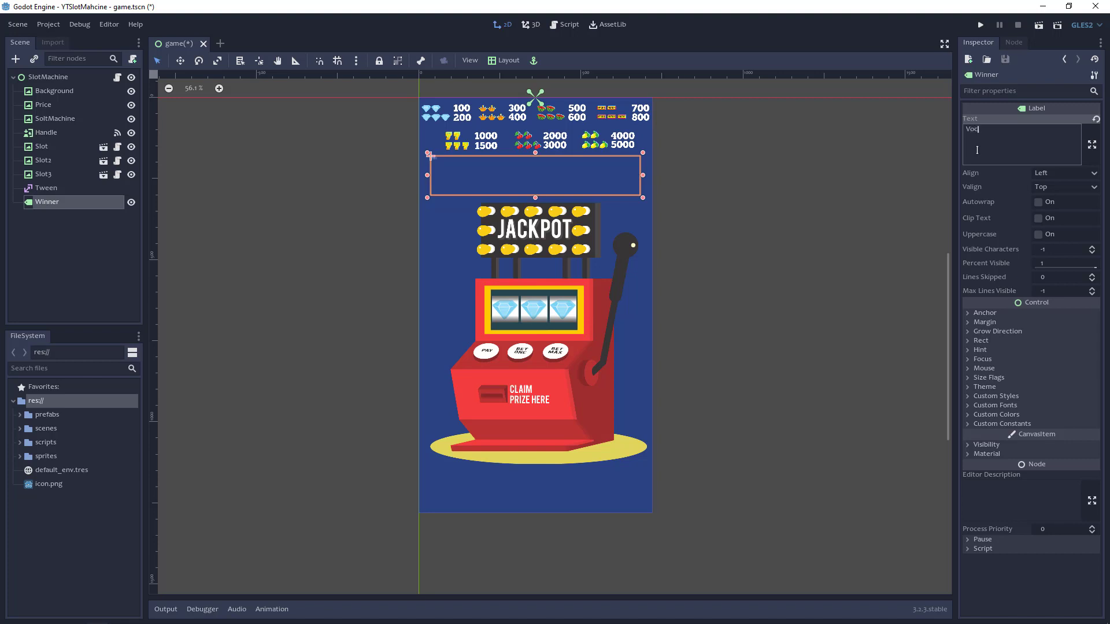
{"action": "type", "text": "Ganhou: "}
{"action": "type", "text": "5"}
{"action": "type", "text": "000"}
{"action": "left_click", "coordinate": [1044, 173]}
{"action": "left_click", "coordinate": [1051, 193]}
{"action": "left_click", "coordinate": [1051, 188]}
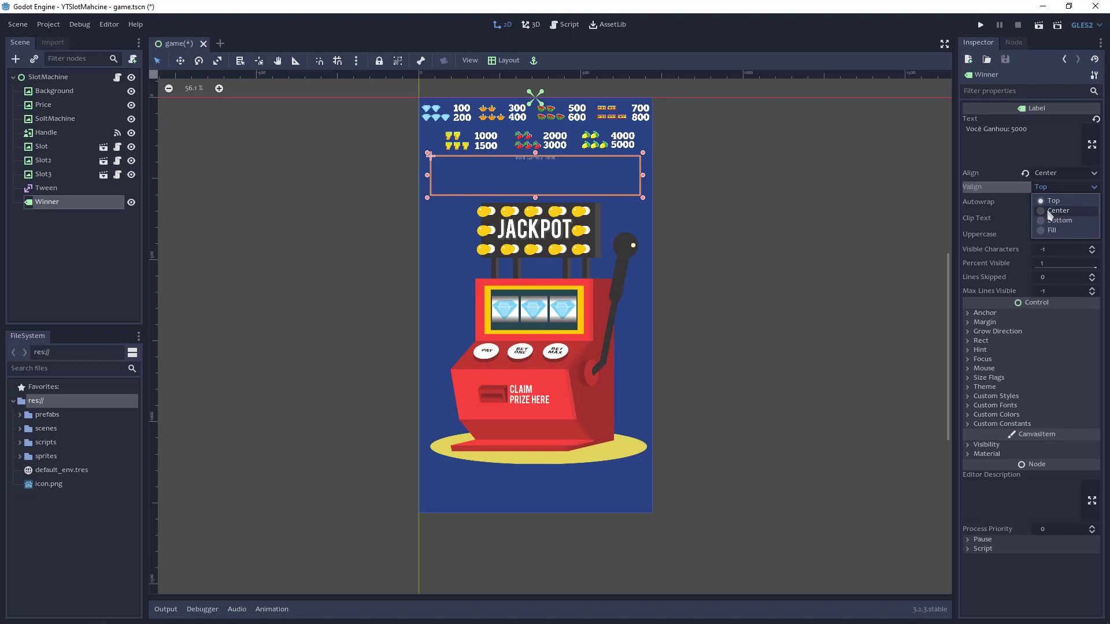
{"action": "left_click", "coordinate": [1048, 211]}
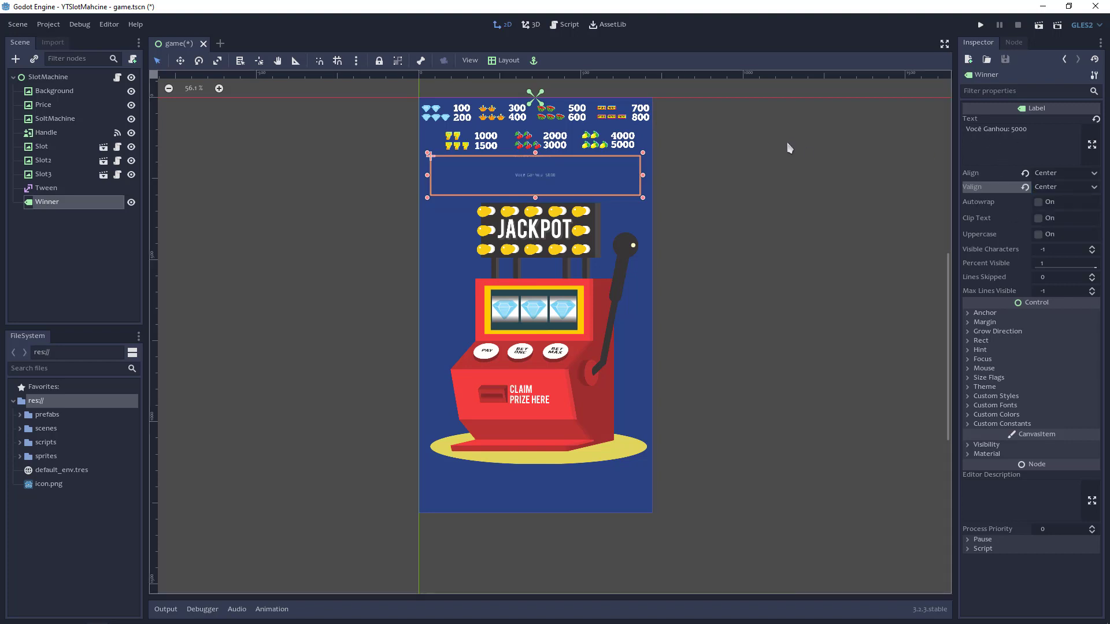
{"action": "left_click", "coordinate": [1015, 406]}
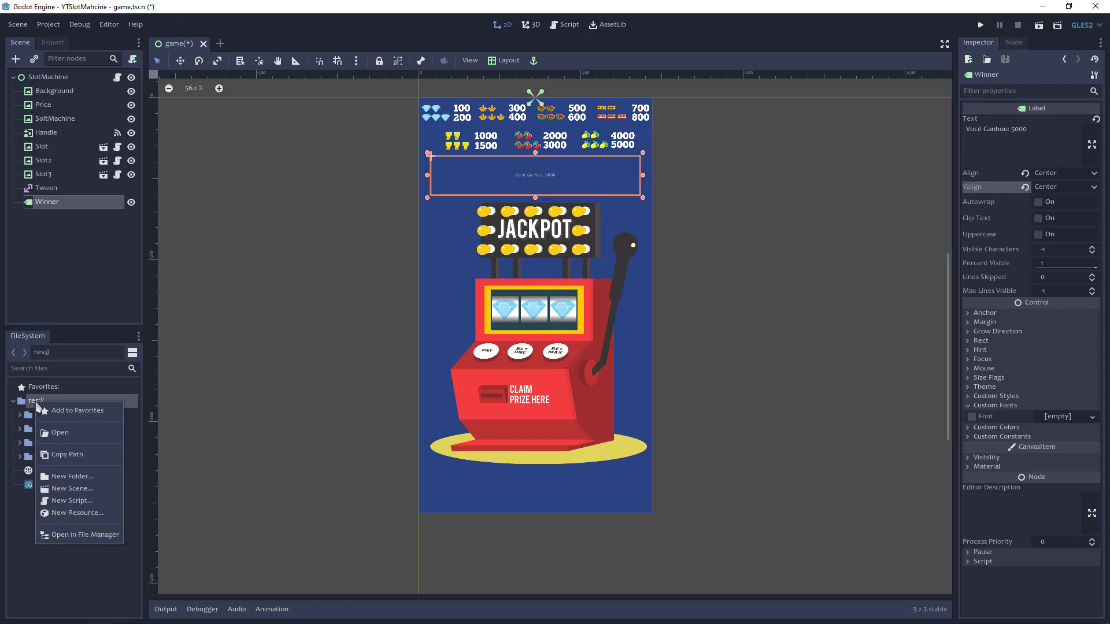
Create a new folder named fonts in the project root
{"action": "right_click", "coordinate": [36, 403]}
{"action": "left_click", "coordinate": [74, 477]}
{"action": "type", "text": "fonts"}
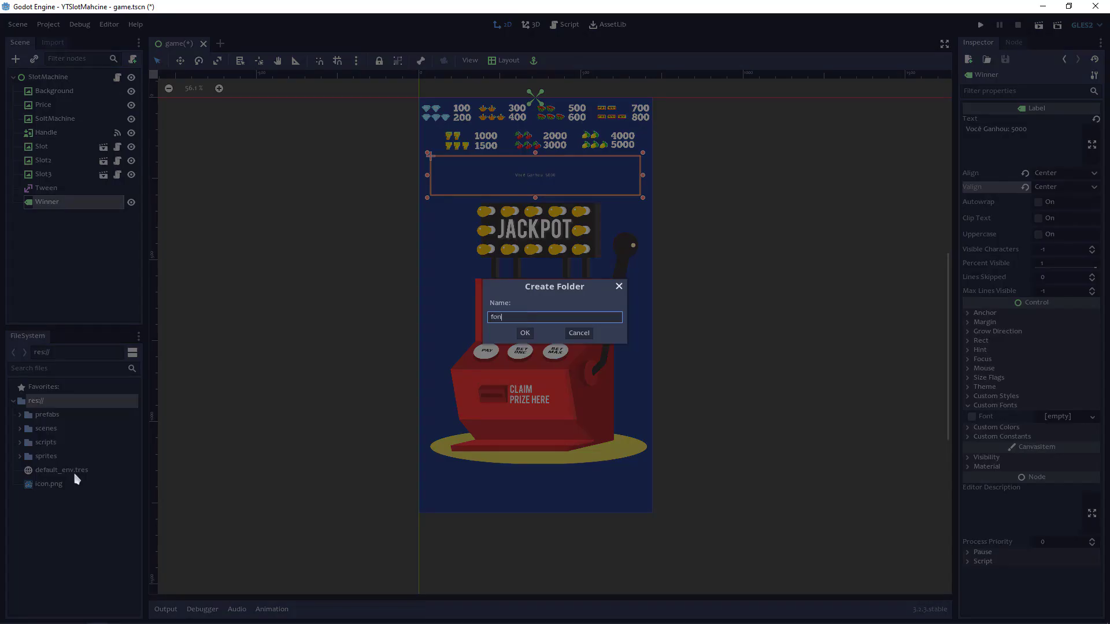
{"action": "key", "text": "Return"}
{"action": "left_click", "coordinate": [54, 419]}
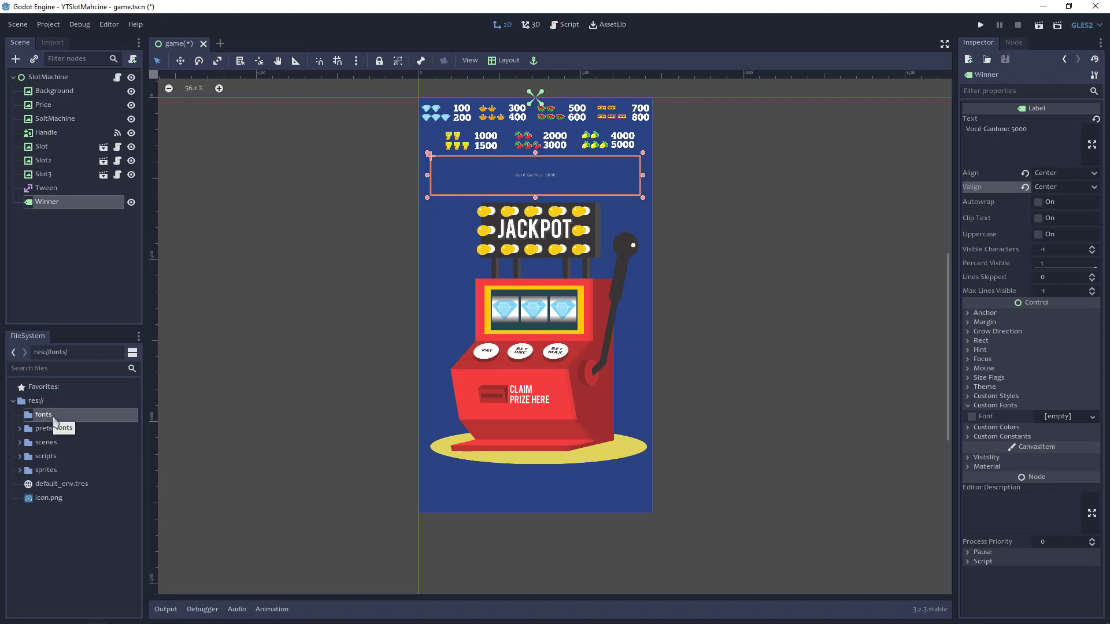
Drag CANDARA.TTF from the system file browser into the fonts folder
{"action": "key", "text": "alt+Tab"}
{"action": "left_click", "coordinate": [474, 173]}
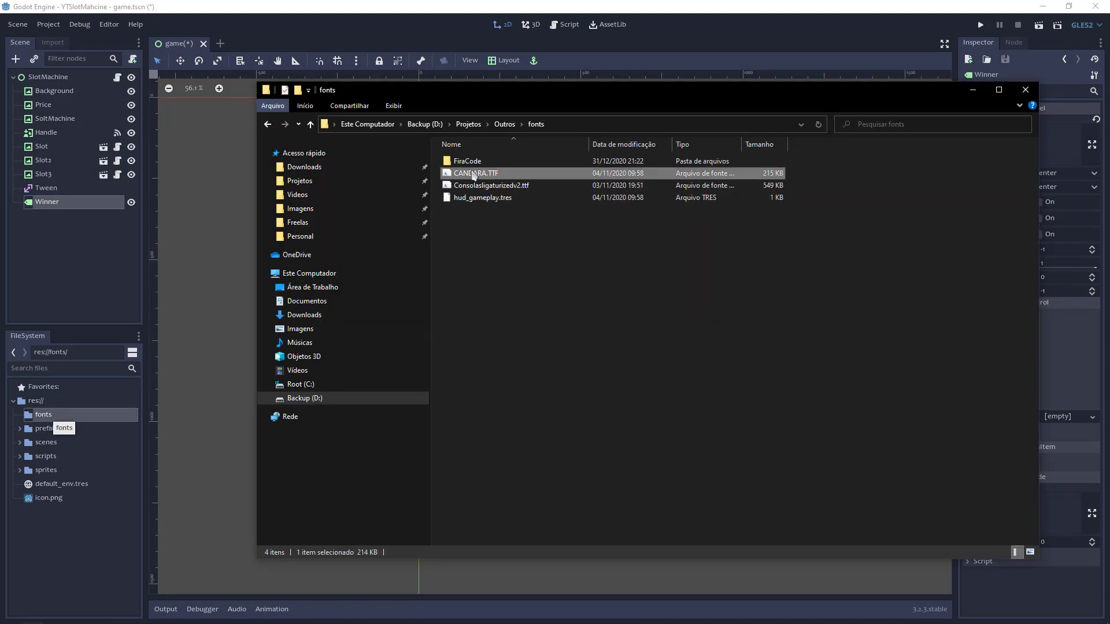
{"action": "left_click_drag", "start_coordinate": [473, 175], "coordinate": [228, 295]}
{"action": "left_click_drag", "start_coordinate": [51, 421], "coordinate": [35, 420]}
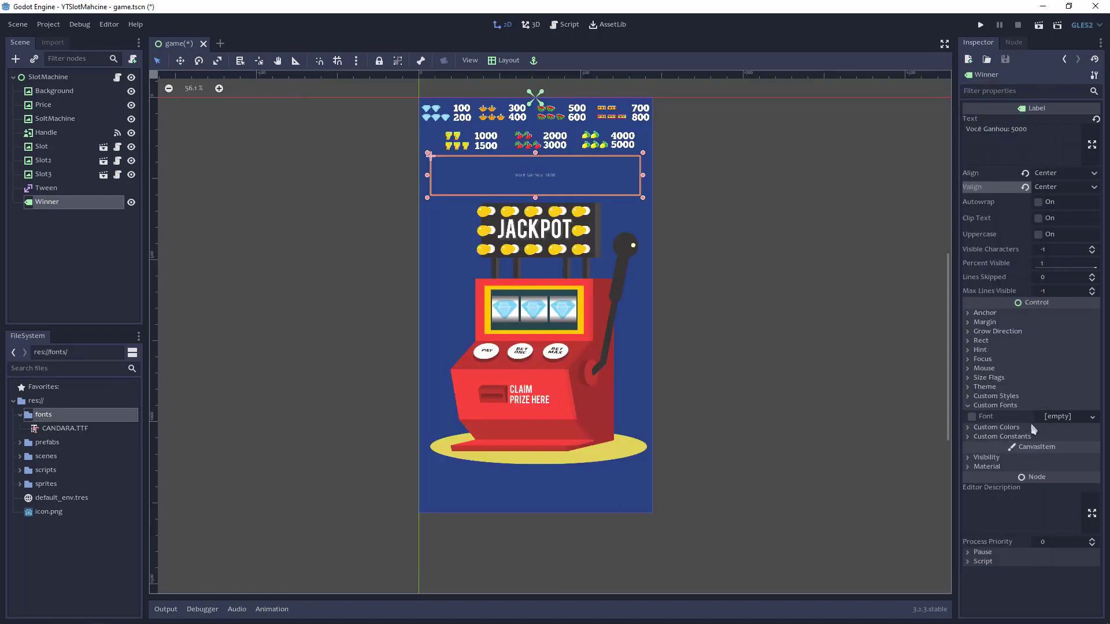
Give the Winner label a new DynamicFont using CANDARA.TTF as its font data
{"action": "left_click", "coordinate": [1050, 417]}
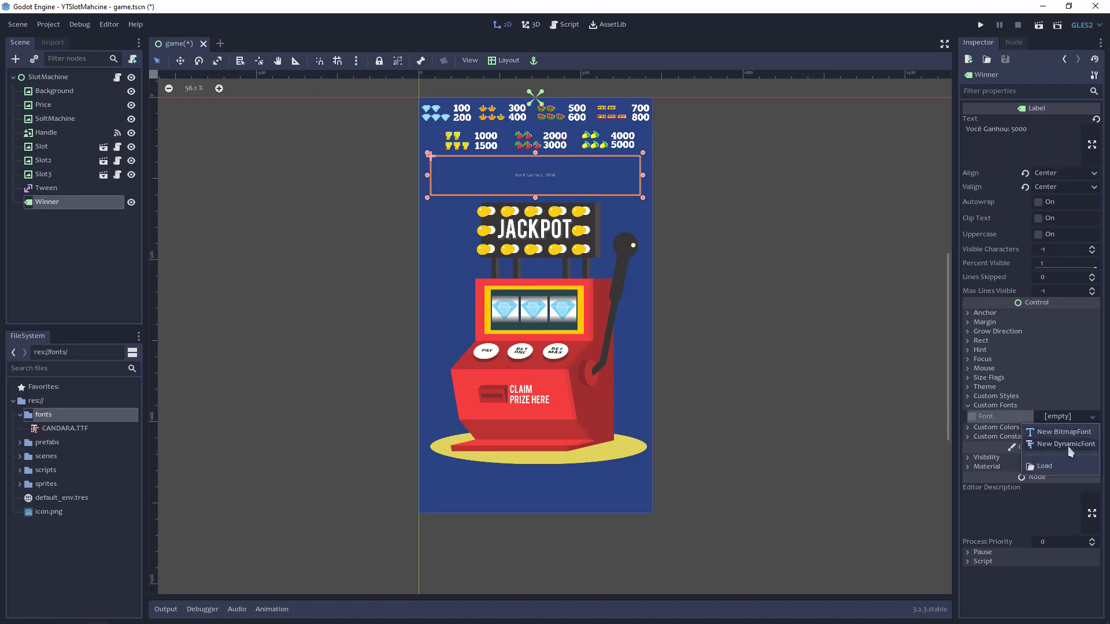
{"action": "left_click", "coordinate": [1069, 445]}
{"action": "left_click", "coordinate": [1061, 420]}
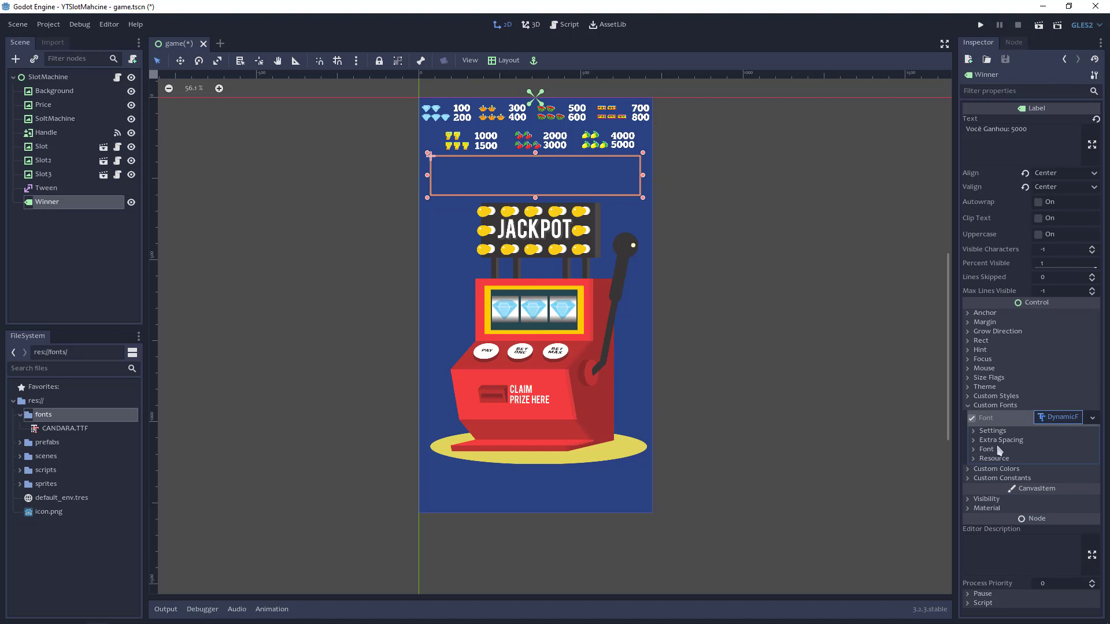
{"action": "left_click", "coordinate": [976, 450]}
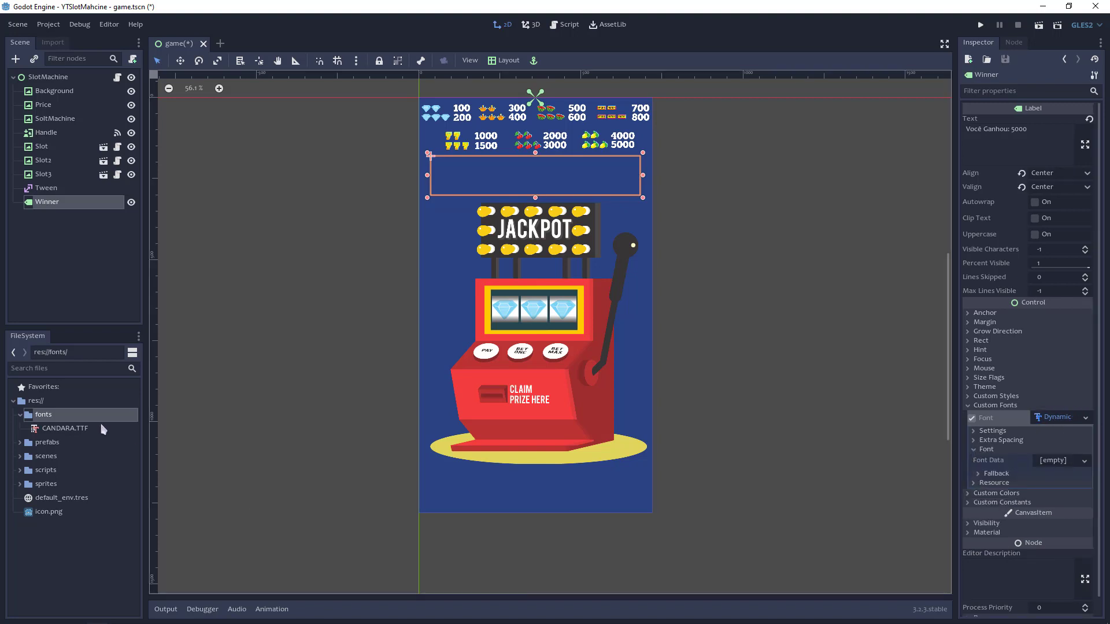
{"action": "left_click_drag", "start_coordinate": [103, 429], "coordinate": [1067, 465]}
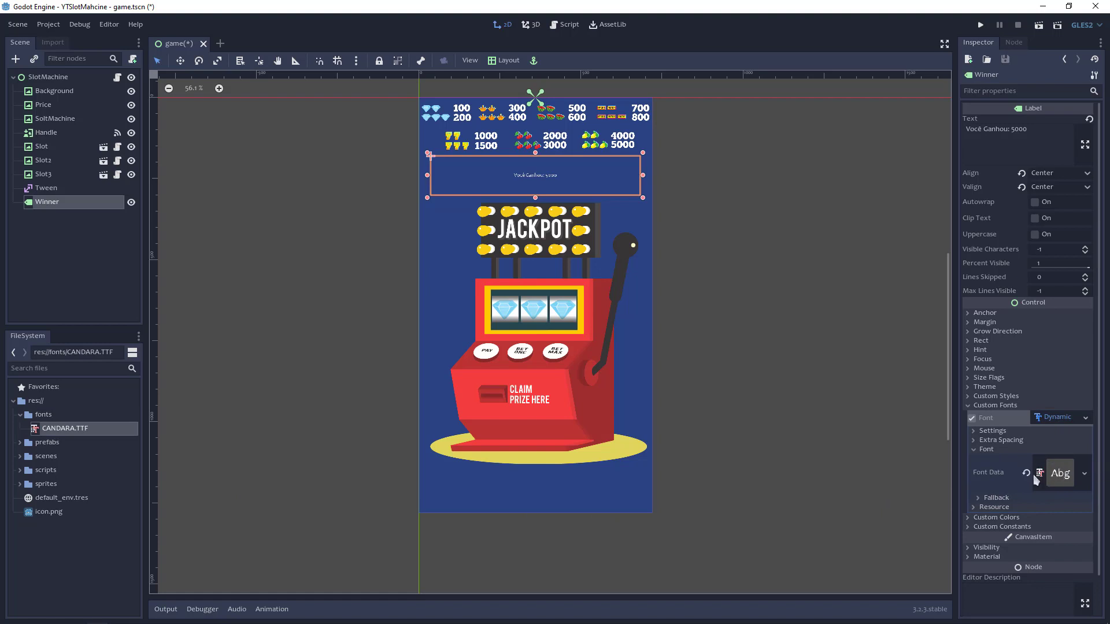
Set the font size to 70 with Use Filter on, hide the Winner label, and save the scene
{"action": "left_click", "coordinate": [979, 431]}
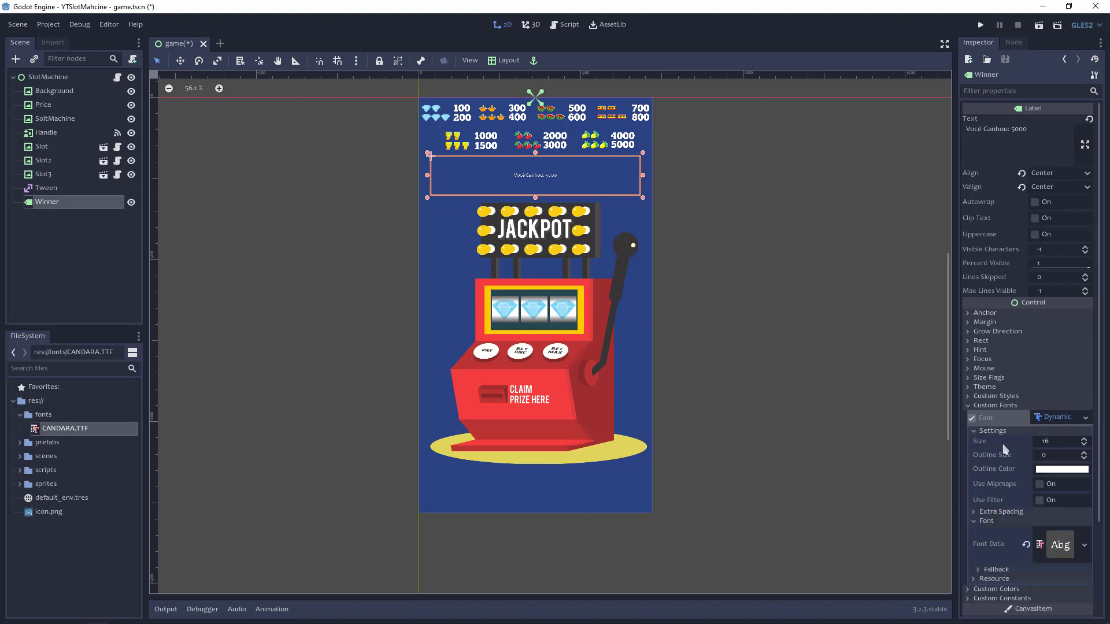
{"action": "left_click", "coordinate": [1068, 447]}
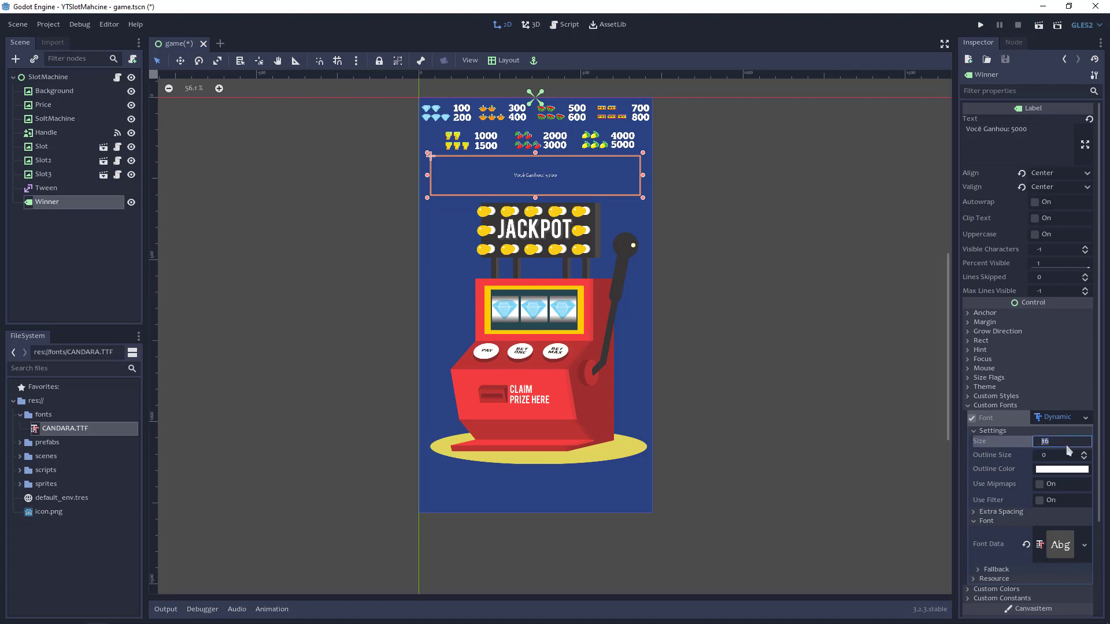
{"action": "type", "text": "80"}
{"action": "key", "text": "Return"}
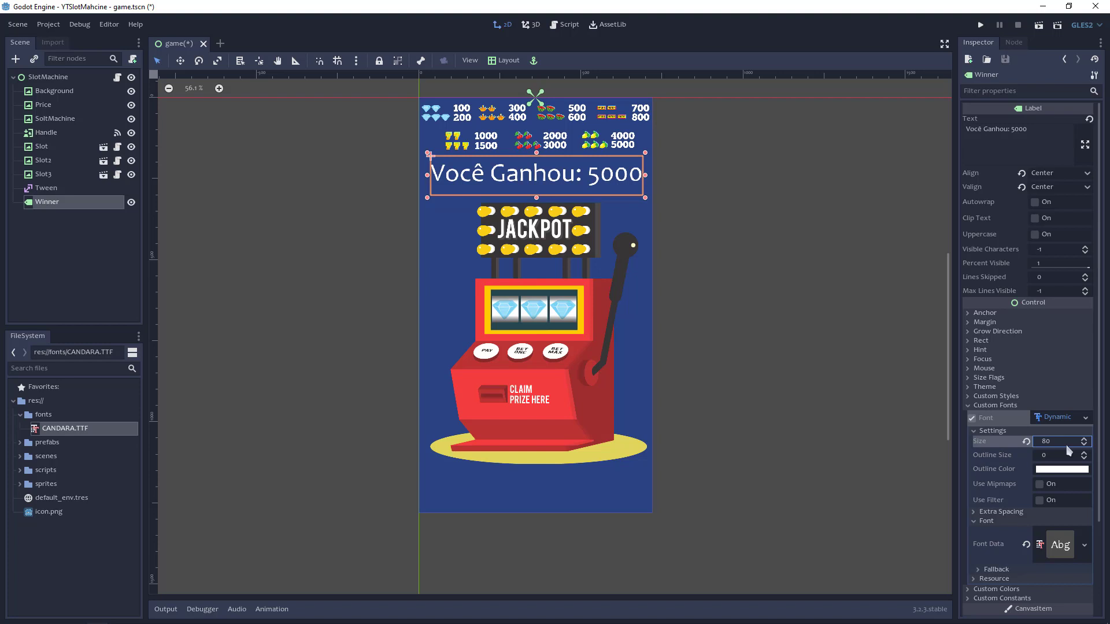
{"action": "left_click", "coordinate": [1060, 443]}
{"action": "type", "text": "70"}
{"action": "key", "text": "Return"}
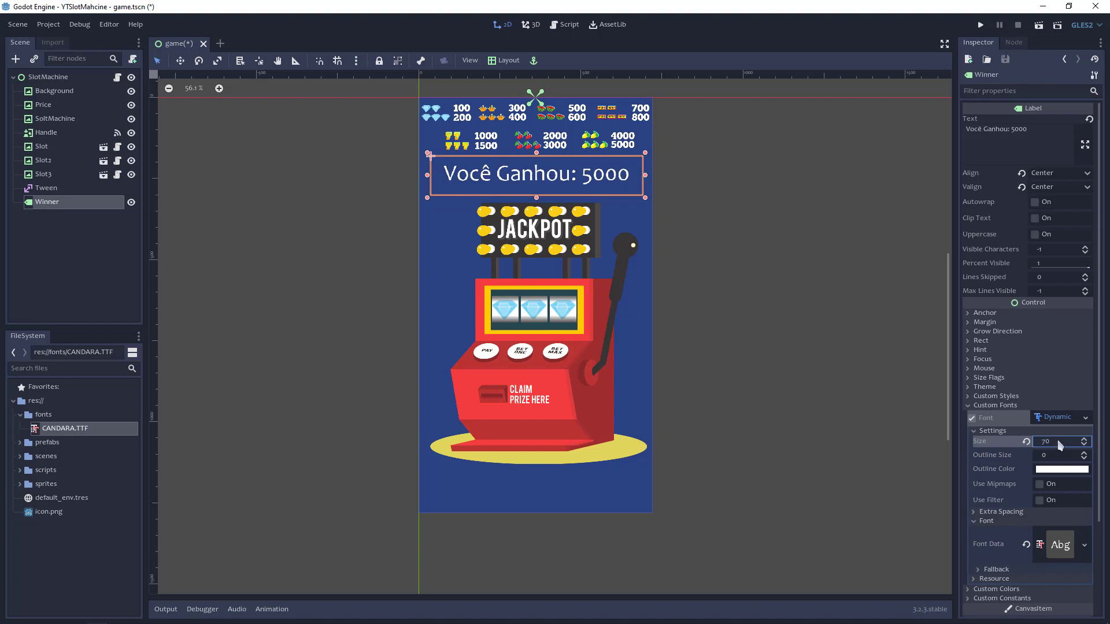
{"action": "left_click", "coordinate": [1040, 501]}
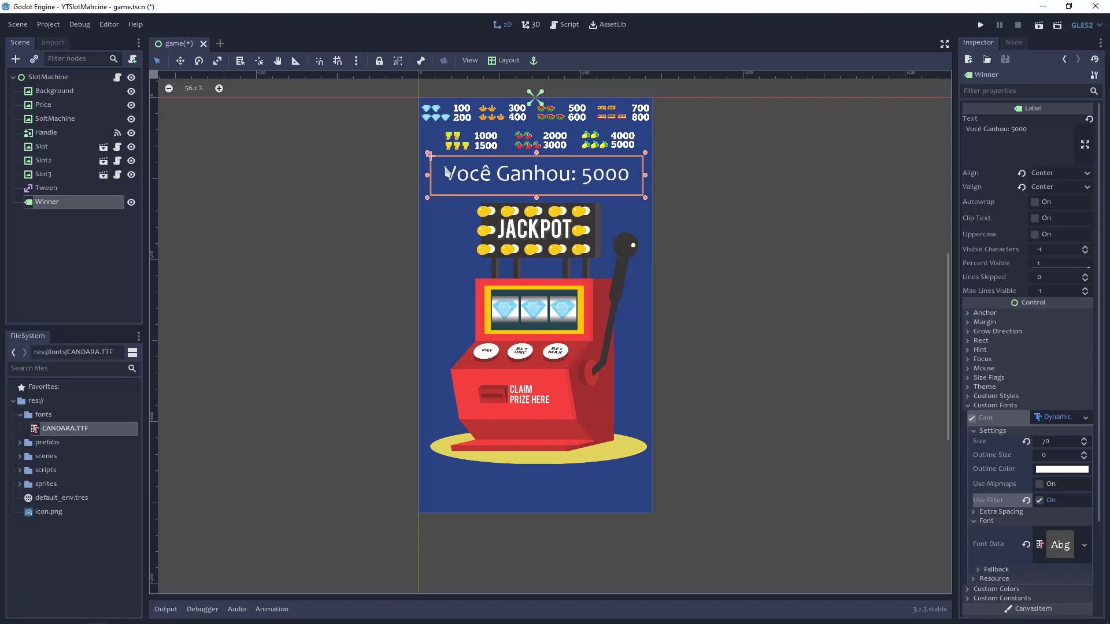
{"action": "left_click", "coordinate": [131, 203]}
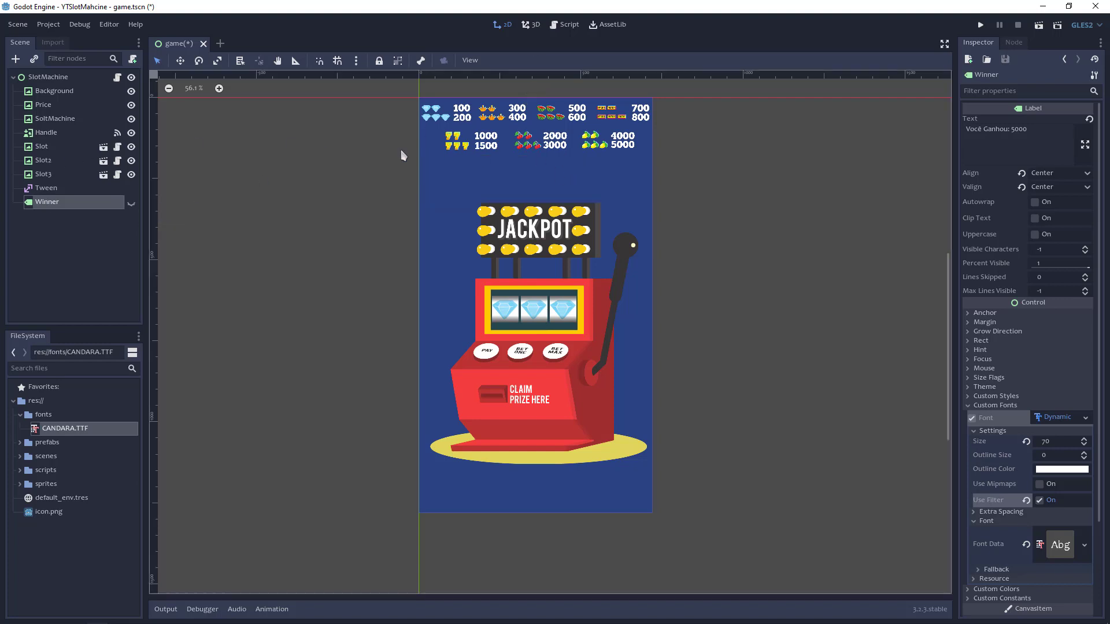
{"action": "key", "text": "ctrl+s"}
In slot_machine.gd, add 'onready var winner := $Winner' below the handle variable
{"action": "left_click", "coordinate": [117, 78]}
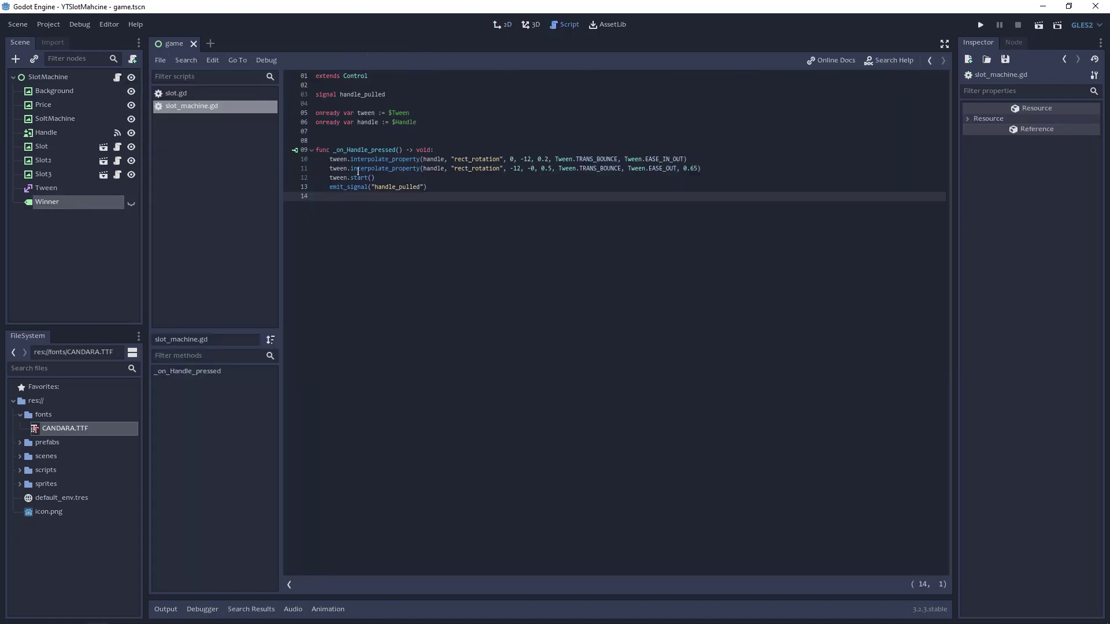
{"action": "left_click", "coordinate": [431, 114]}
{"action": "left_click", "coordinate": [431, 124]}
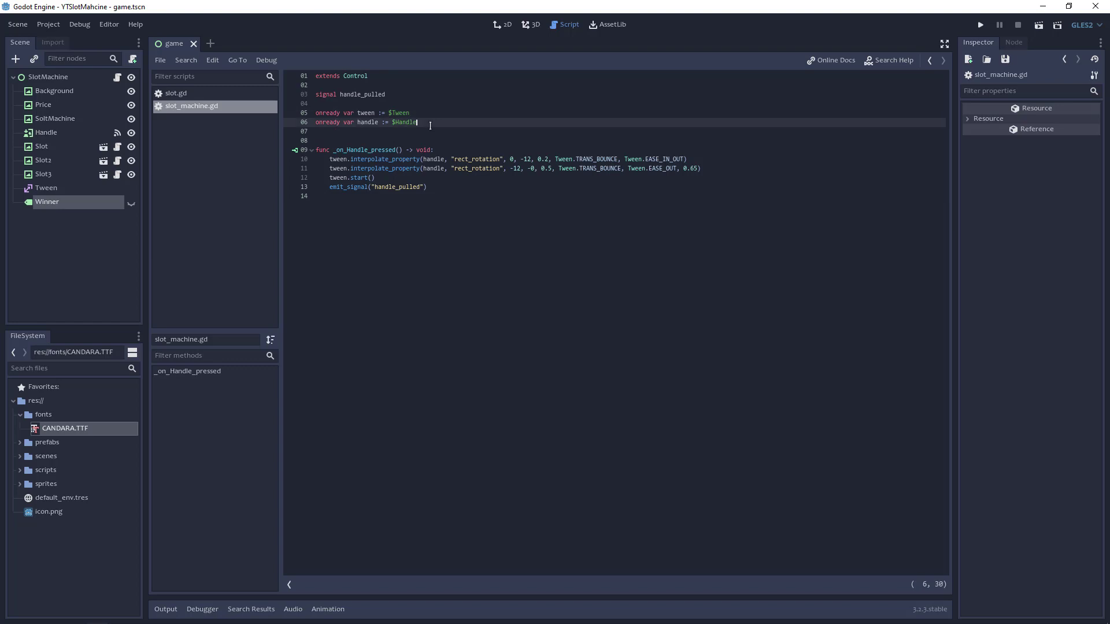
{"action": "key", "text": "Return"}
{"action": "type", "text": "onreadu"}
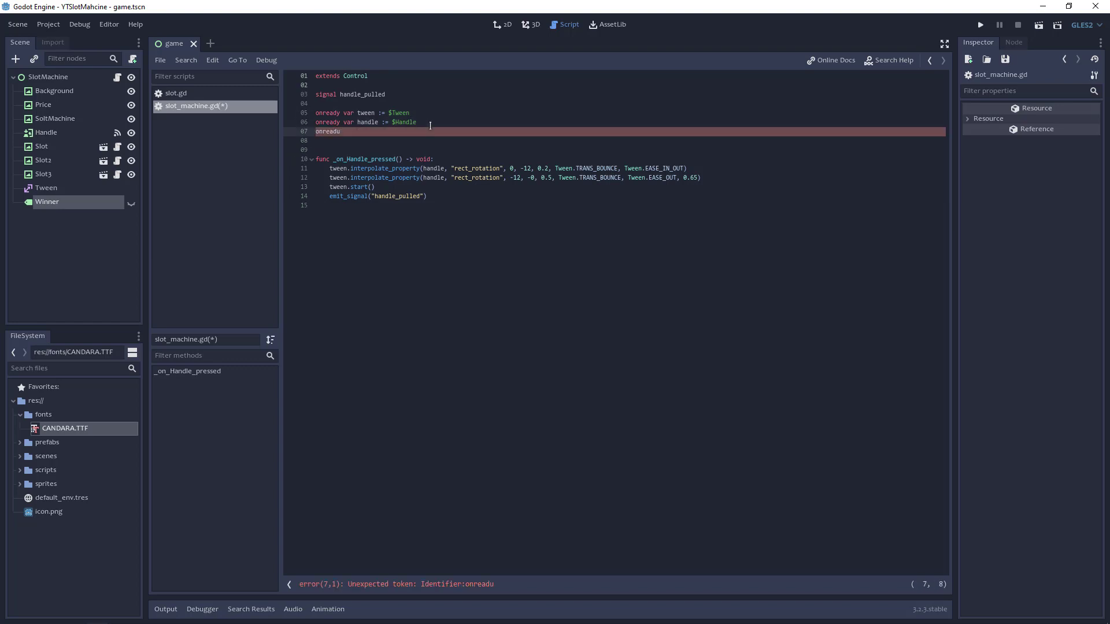
{"action": "key", "text": "BackSpace"}
{"action": "type", "text": "y var wi"}
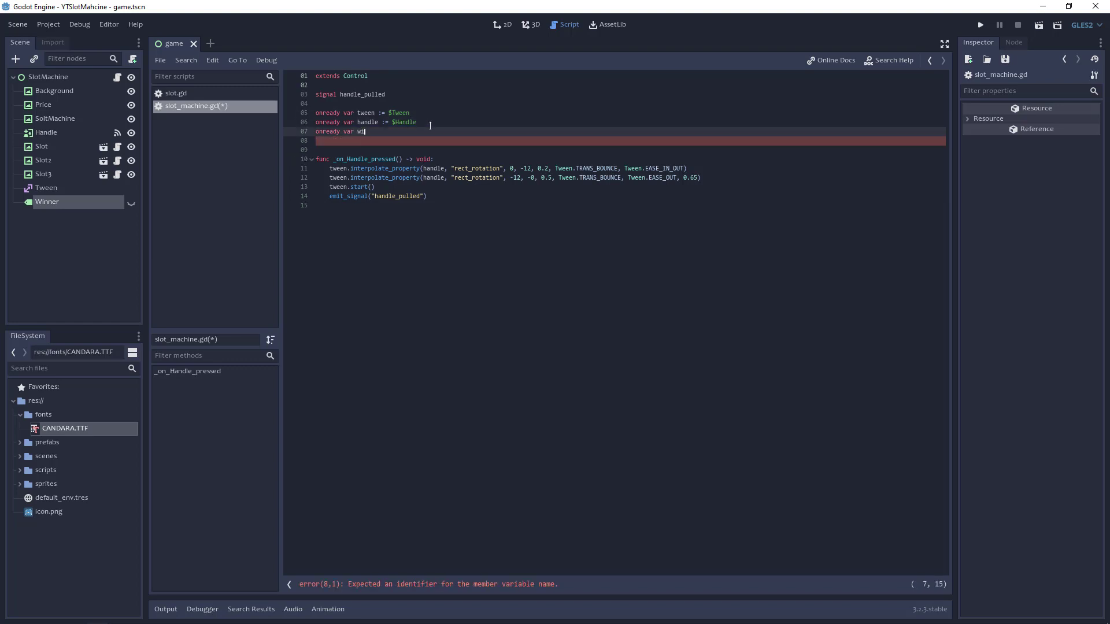
{"action": "type", "text": "nner := $"}
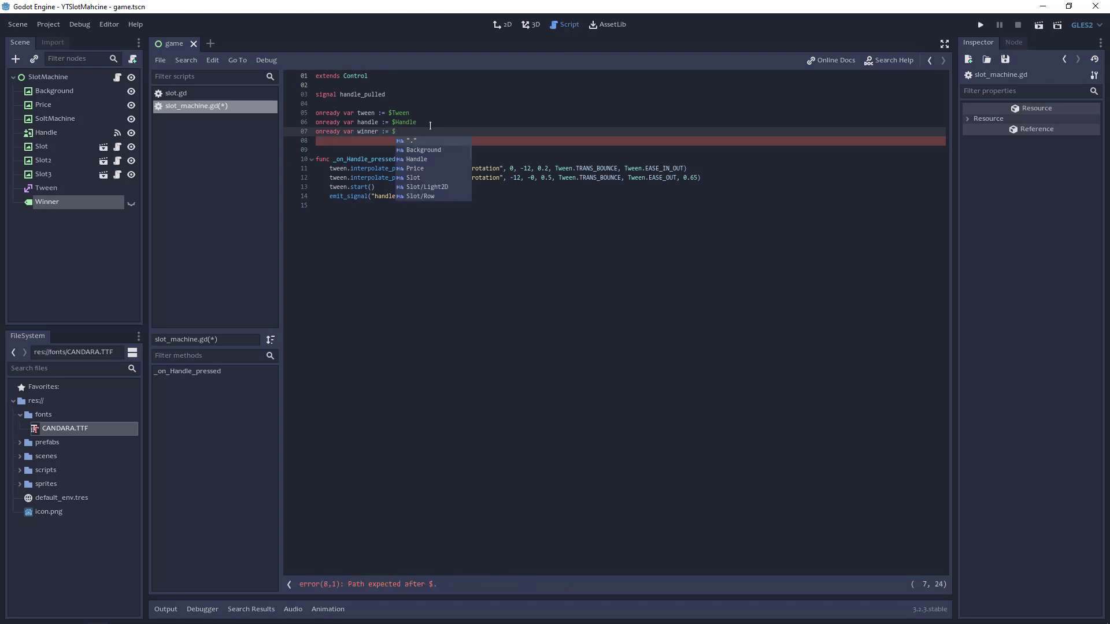
{"action": "type", "text": "Winner"}
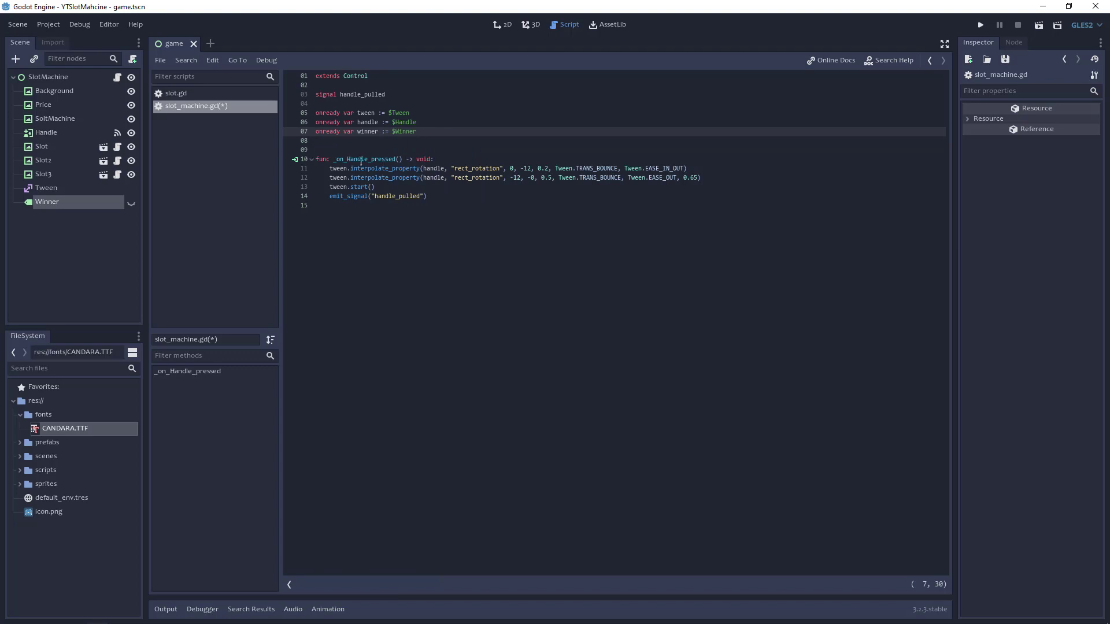
Call winner.hide() after emit_signal in the handle's pressed handler
{"action": "left_click", "coordinate": [443, 196]}
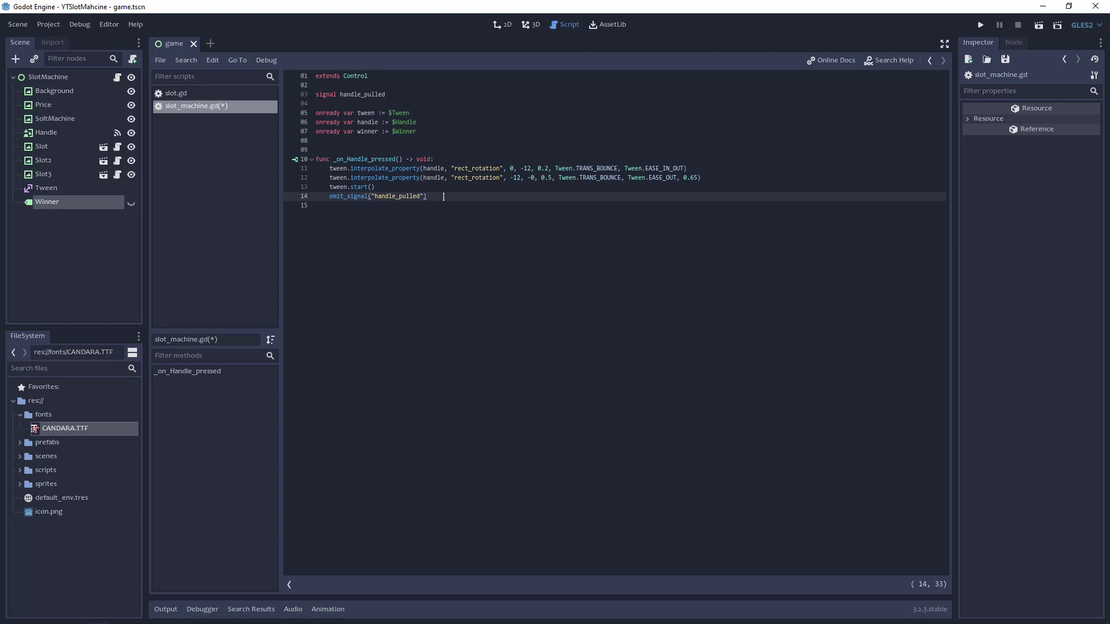
{"action": "key", "text": "Return"}
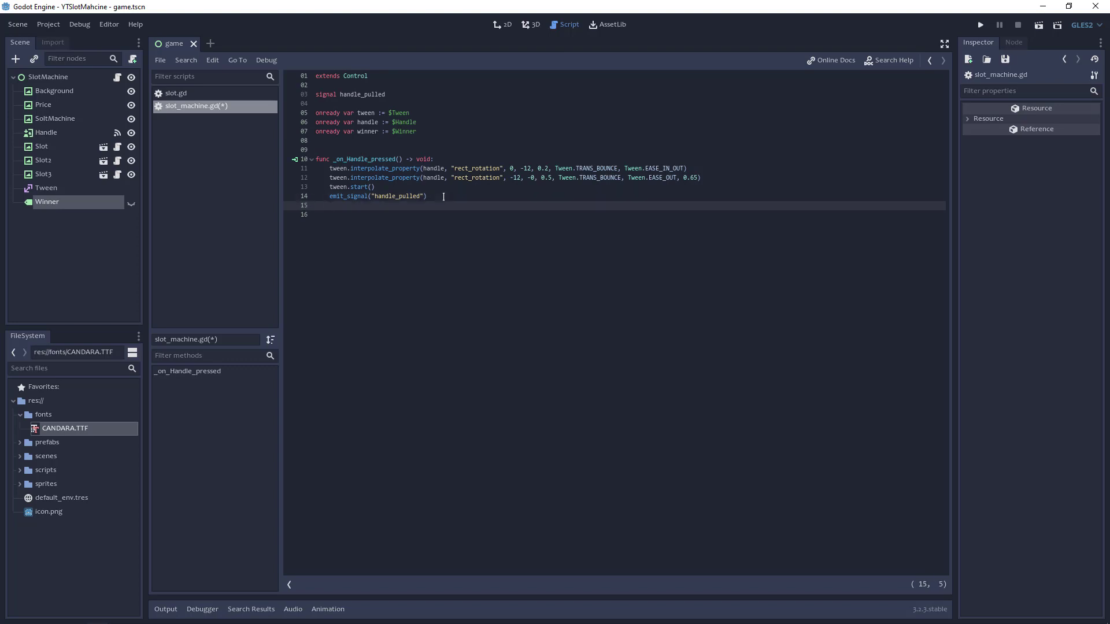
{"action": "type", "text": "winner"}
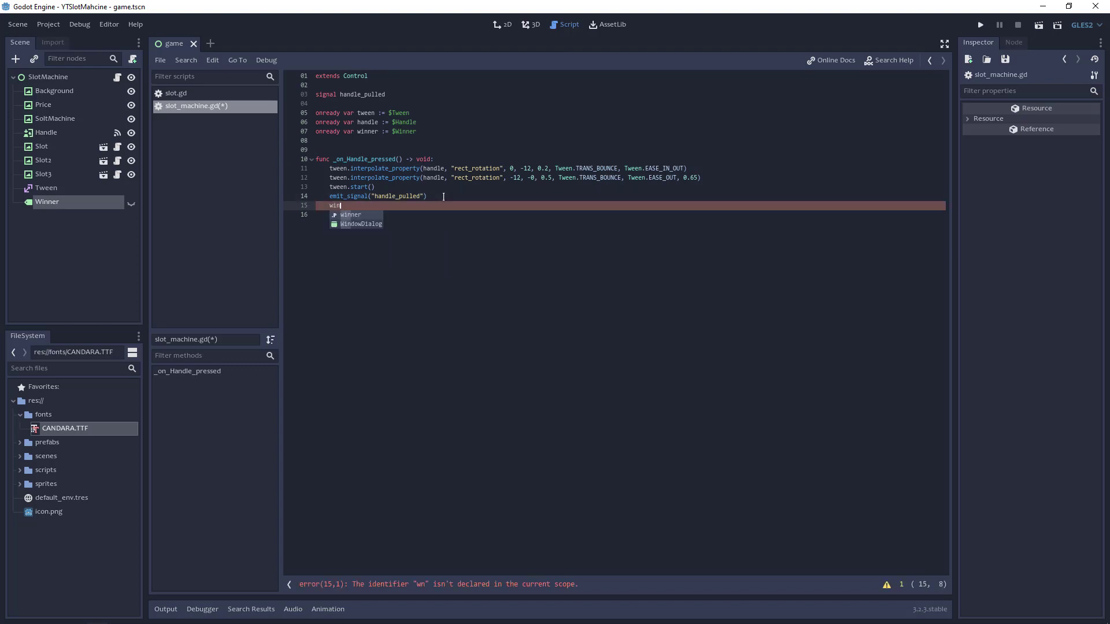
{"action": "type", "text": ".;"}
{"action": "type", "text": "hi"}
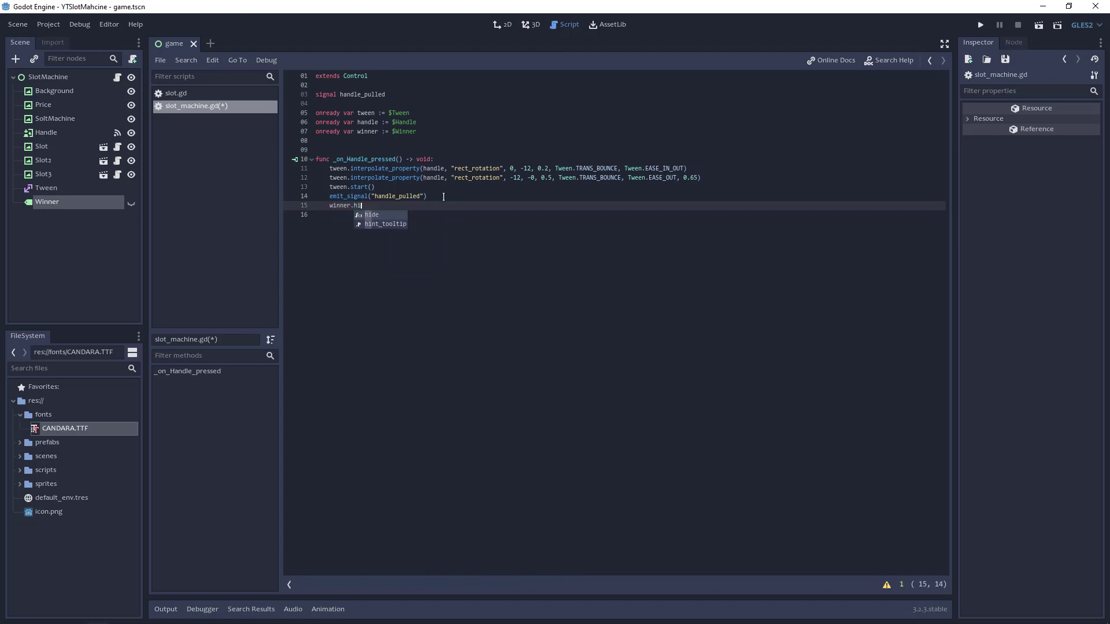
{"action": "key", "text": "Return"}
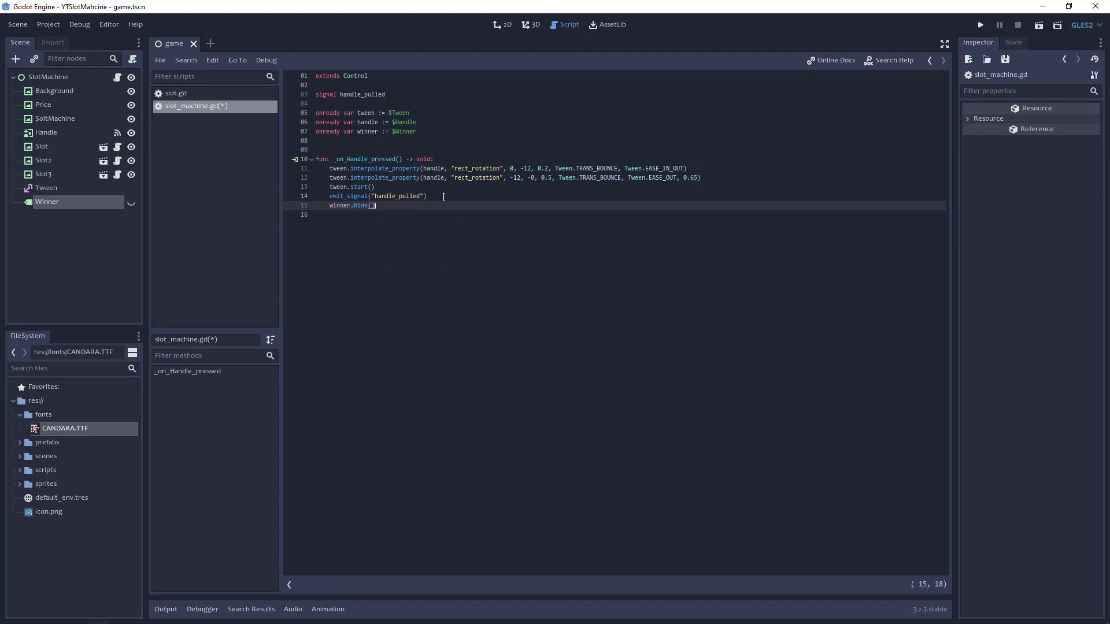
Write func has_won(value: int) that shows winner and sets its text to 'Você Ganhou: ' plus value
{"action": "key", "text": "Return"}
{"action": "key", "text": "Return"}
{"action": "key", "text": "Return"}
{"action": "key", "text": "Return"}
{"action": "type", "text": "fun"}
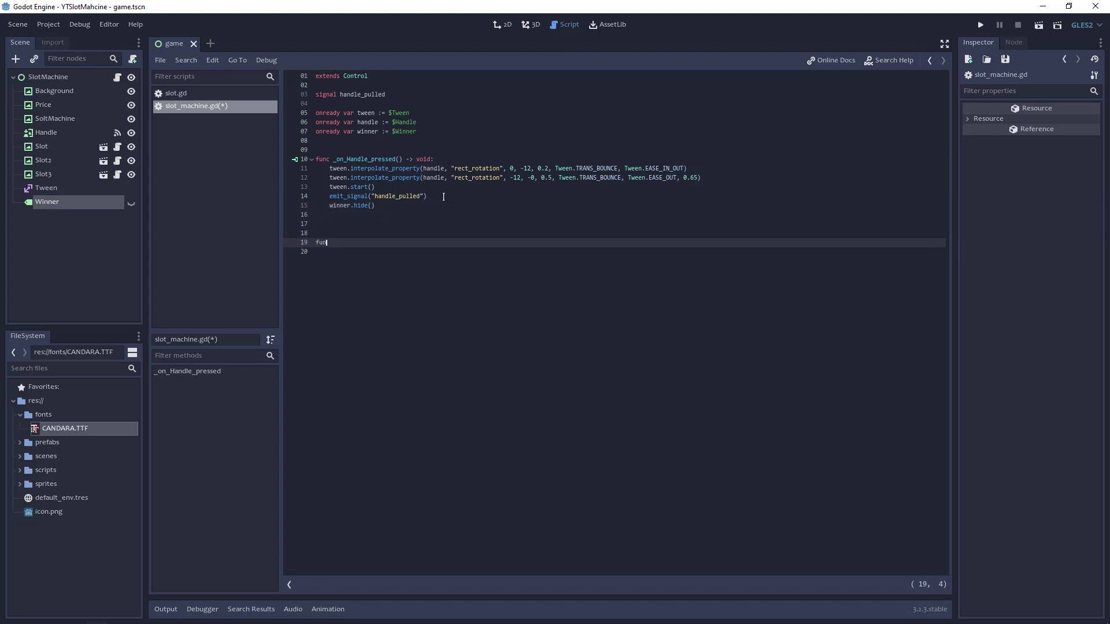
{"action": "type", "text": "c has_"}
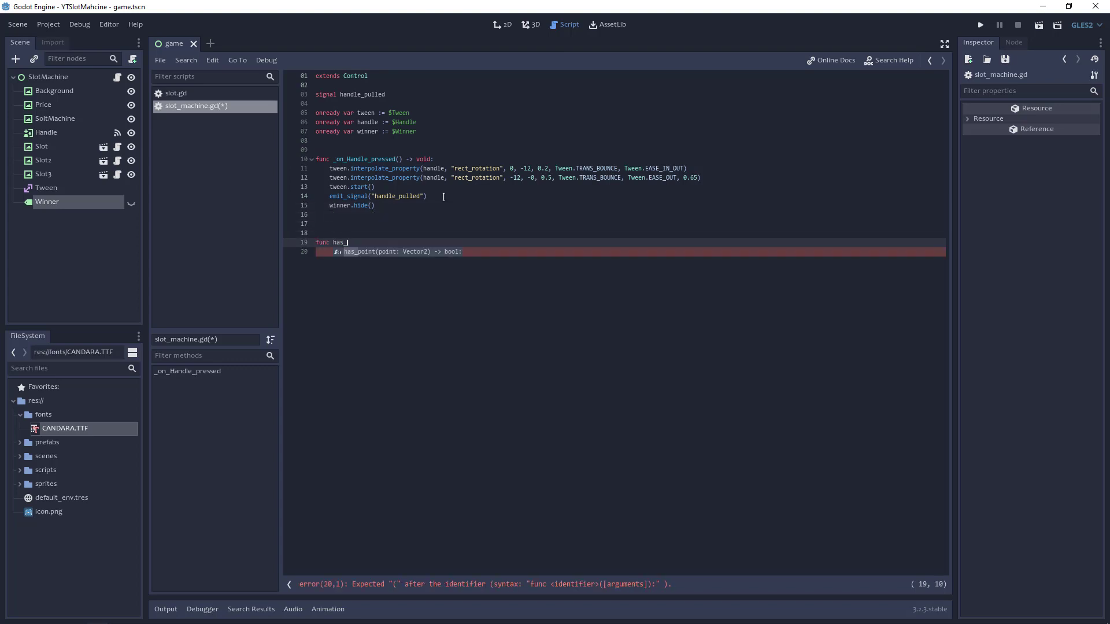
{"action": "type", "text": "won("}
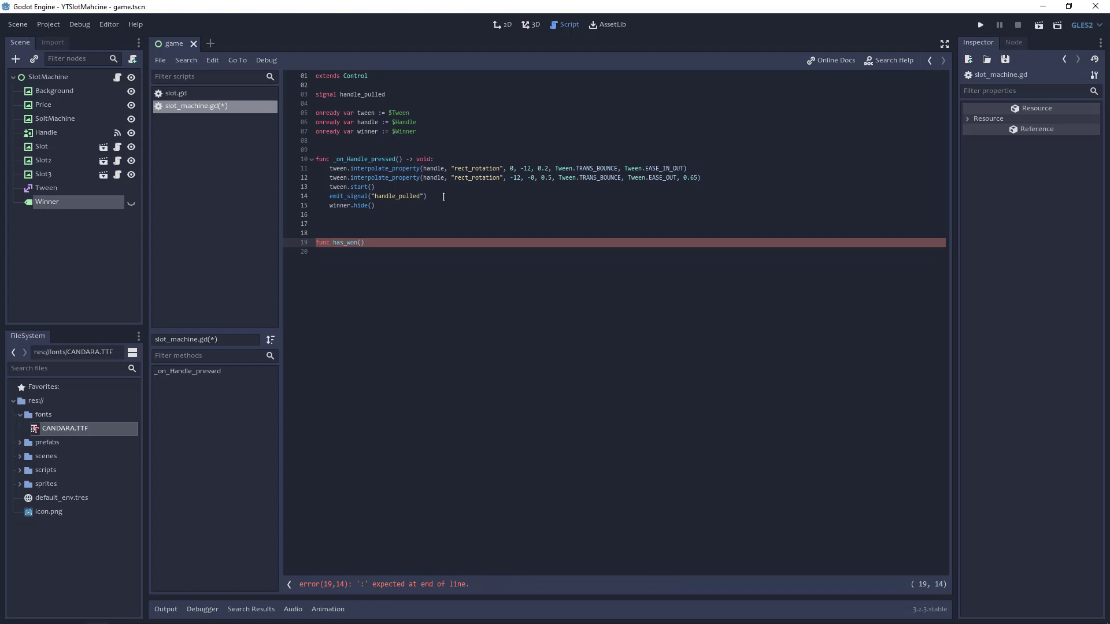
{"action": "type", "text": "value: "}
{"action": "type", "text": "int)"}
{"action": "type", "text": " -> voi"}
{"action": "type", "text": "d:"}
{"action": "key", "text": "Return"}
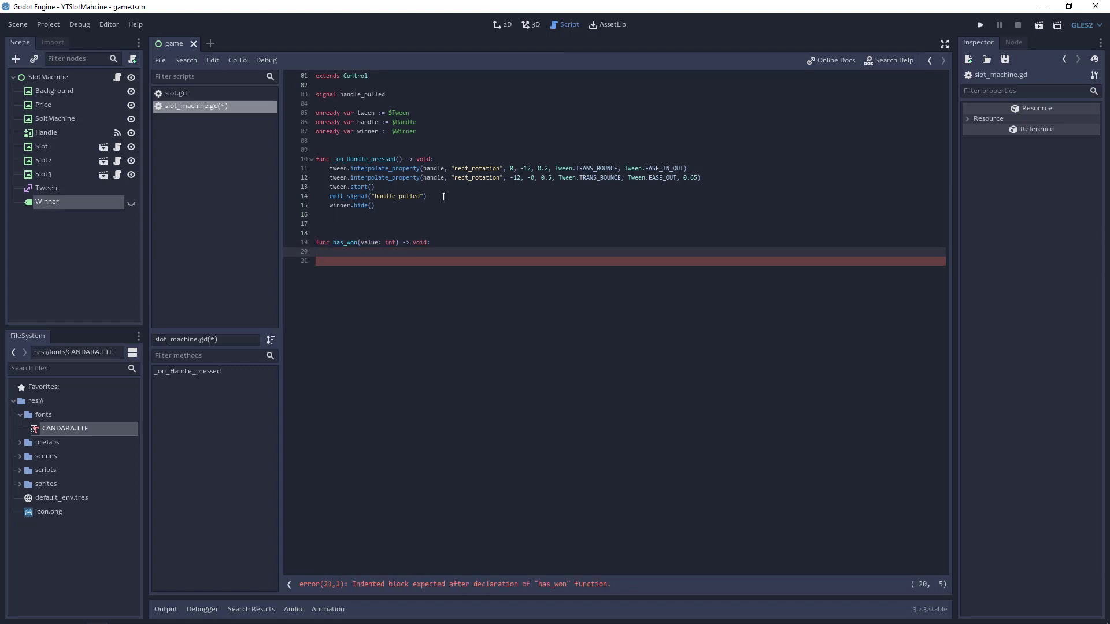
{"action": "type", "text": "winner."}
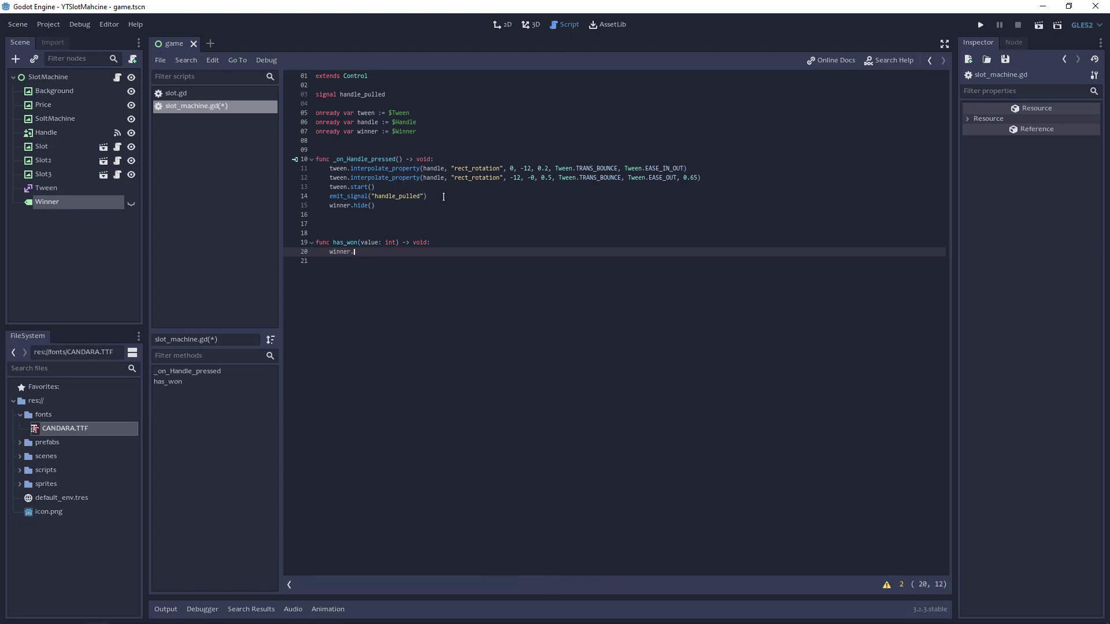
{"action": "type", "text": "sho"}
{"action": "key", "text": "Return"}
{"action": "key", "text": "Return"}
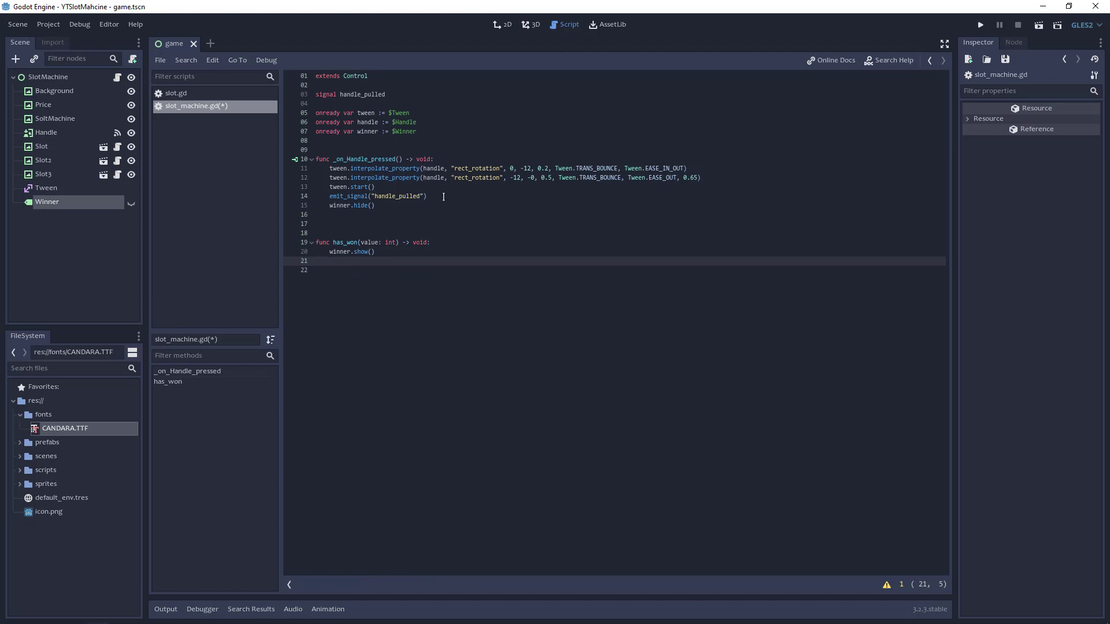
{"action": "type", "text": "winner."}
{"action": "type", "text": "text = st"}
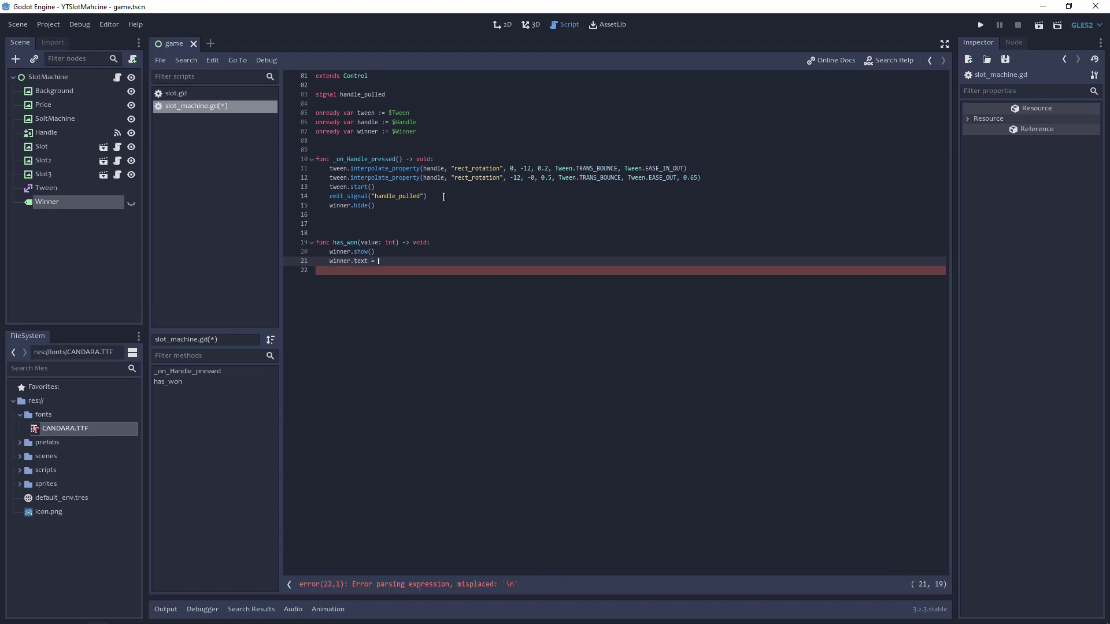
{"action": "type", "text": "r("}
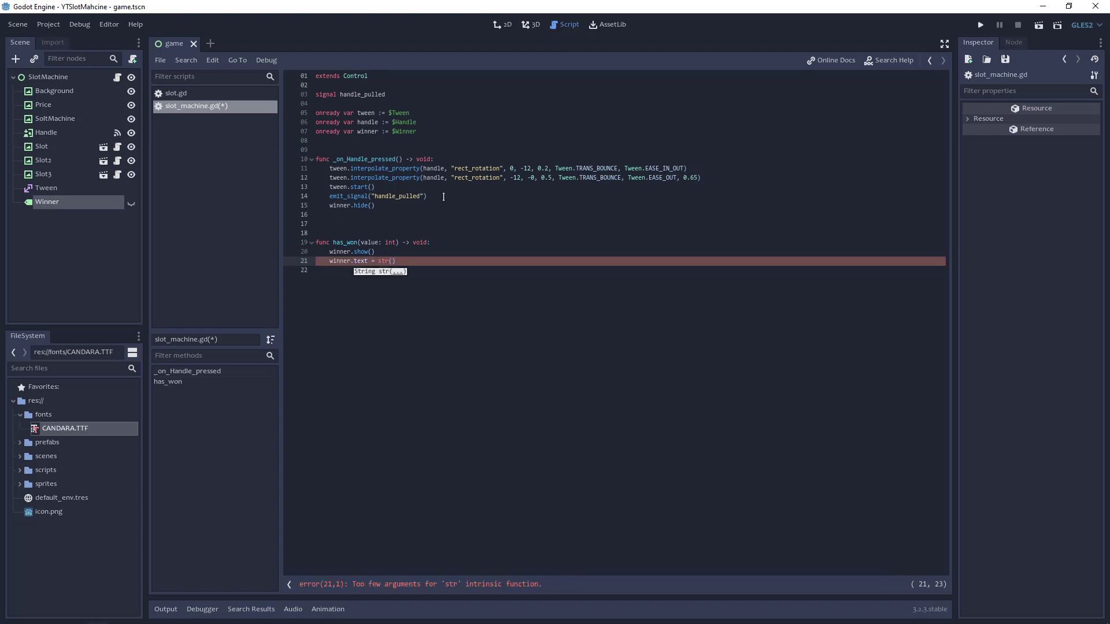
{"action": "type", "text": "\"Você "}
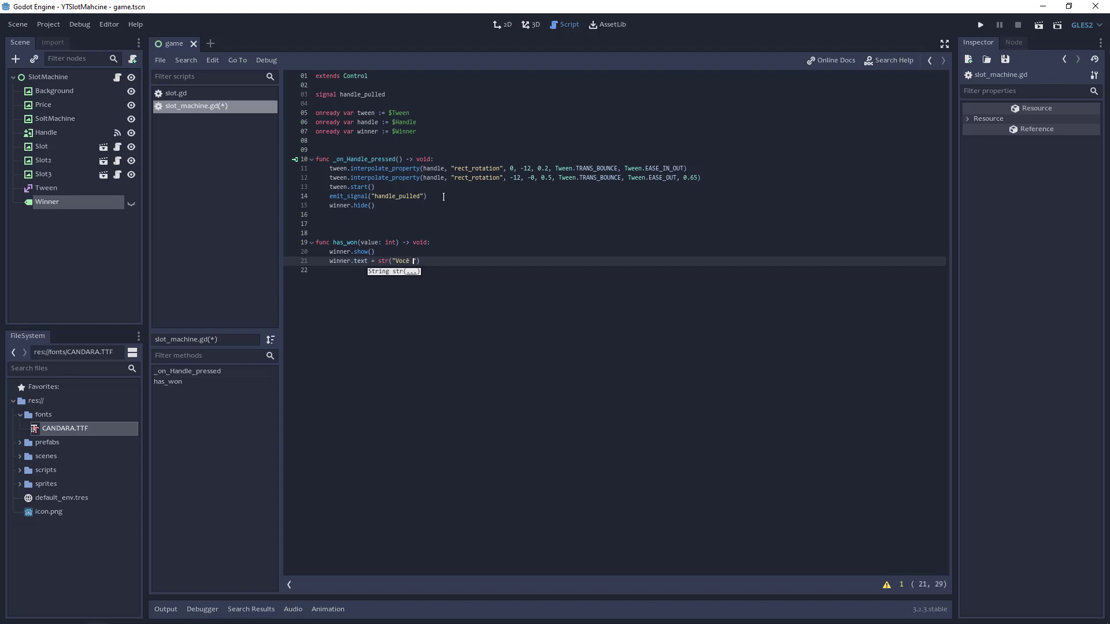
{"action": "type", "text": "Ganhou"}
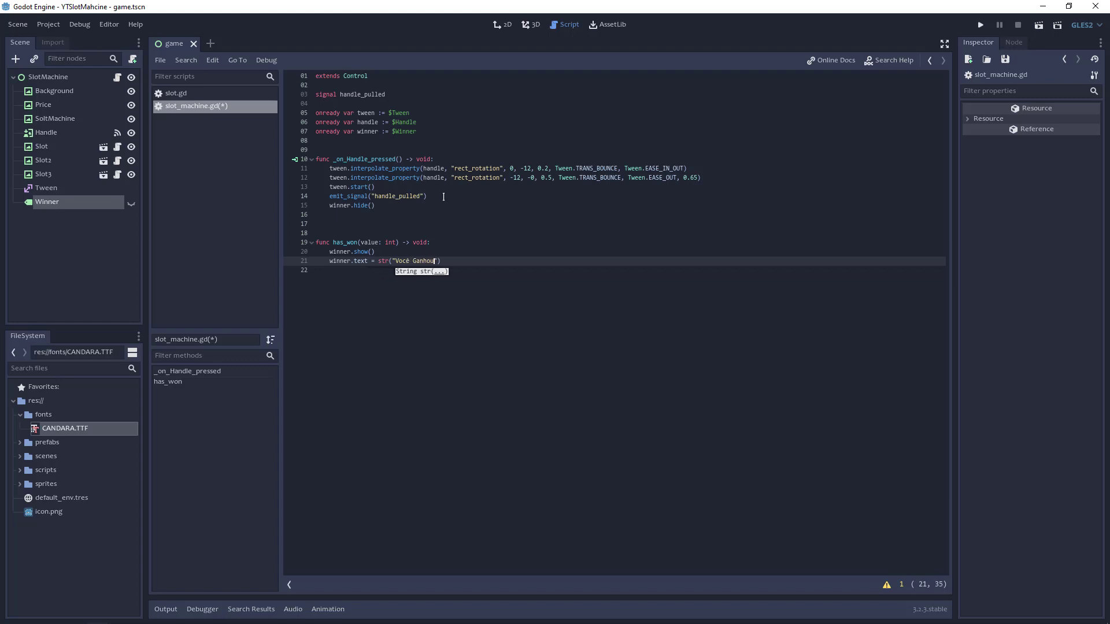
{"action": "type", "text": ": \", "}
{"action": "type", "text": "value"}
Finish the has_won text line, save, and test-run the game with two handle pulls
{"action": "type", "text": ")"}
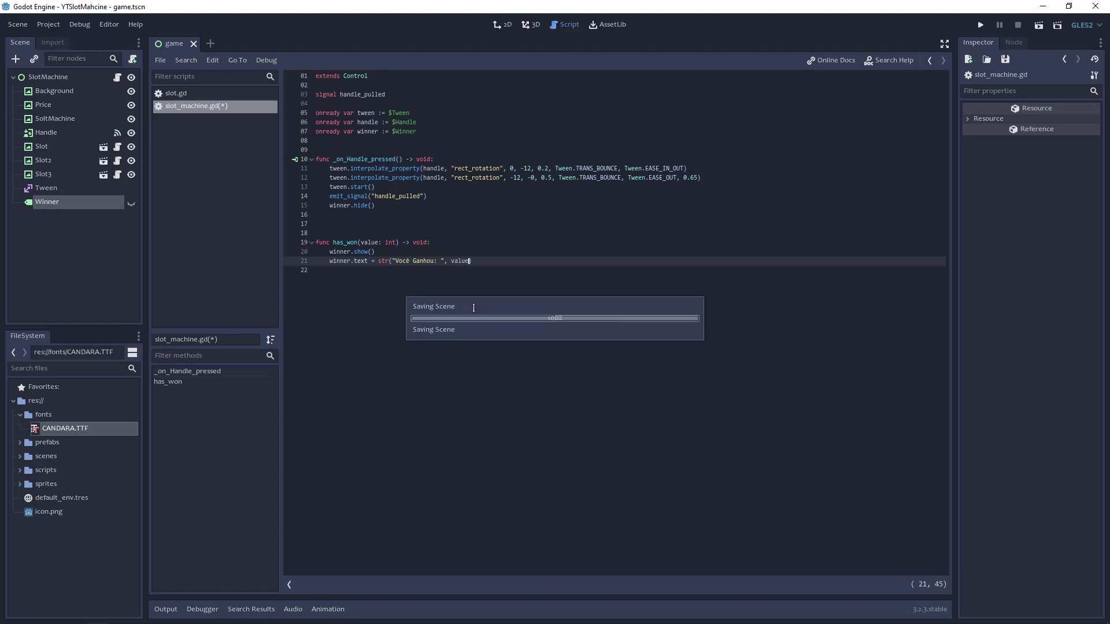
{"action": "key", "text": "ctrl+s"}
{"action": "left_click", "coordinate": [501, 26]}
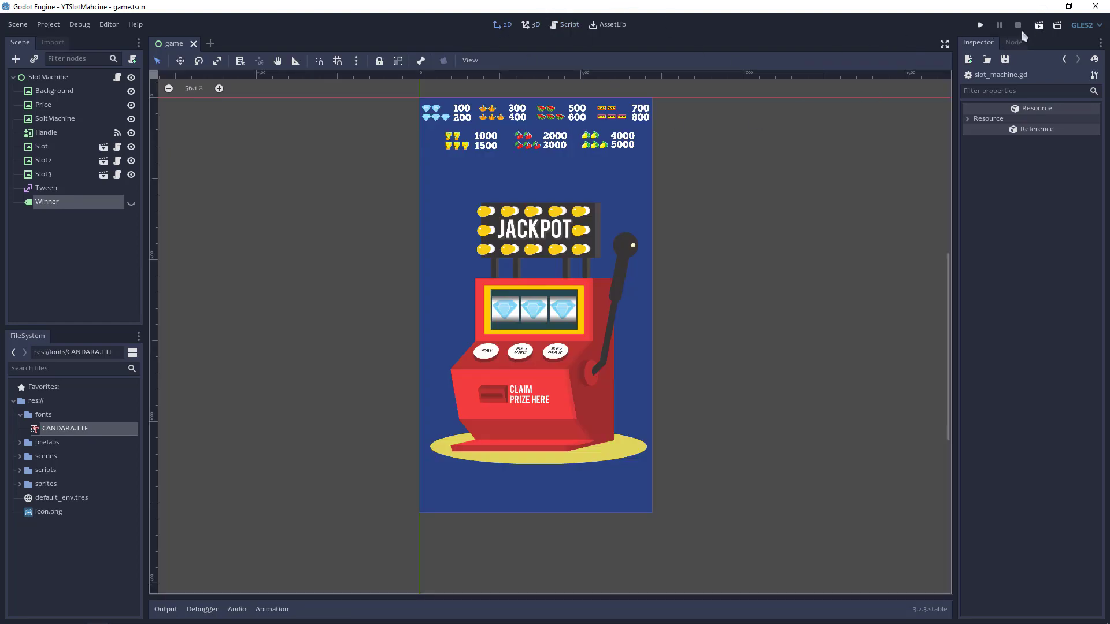
{"action": "left_click", "coordinate": [980, 25]}
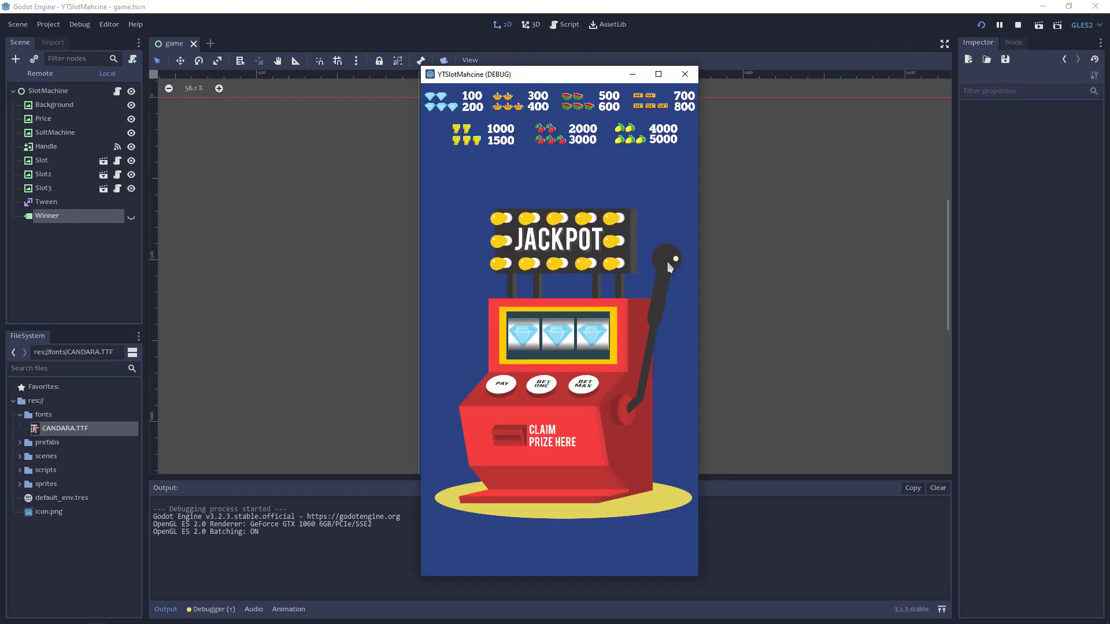
{"action": "left_click", "coordinate": [669, 264]}
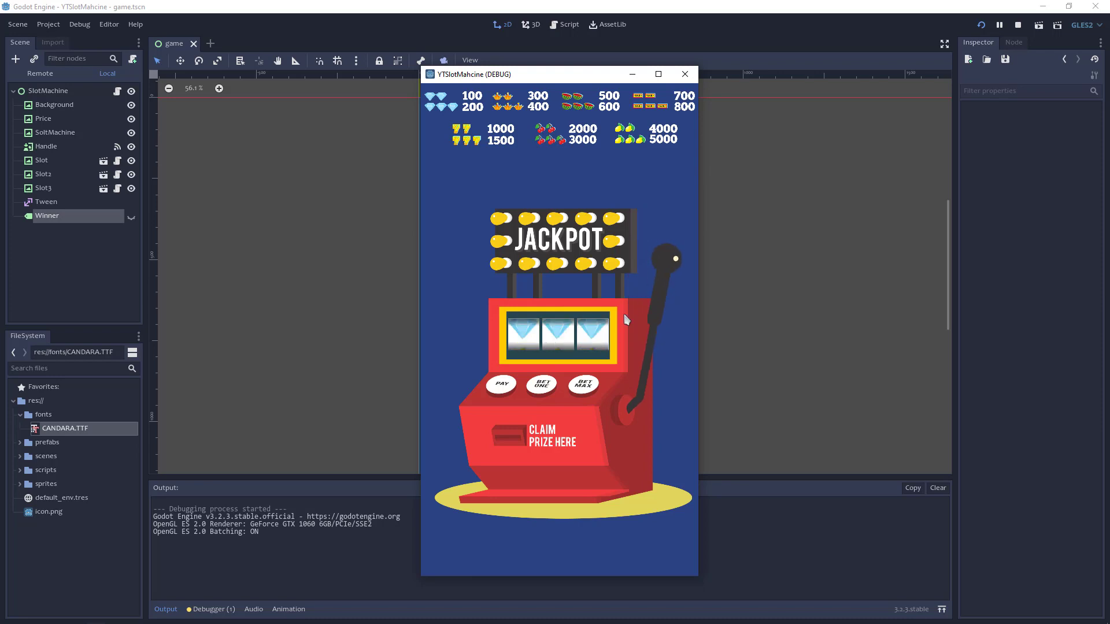
{"action": "left_click", "coordinate": [664, 280]}
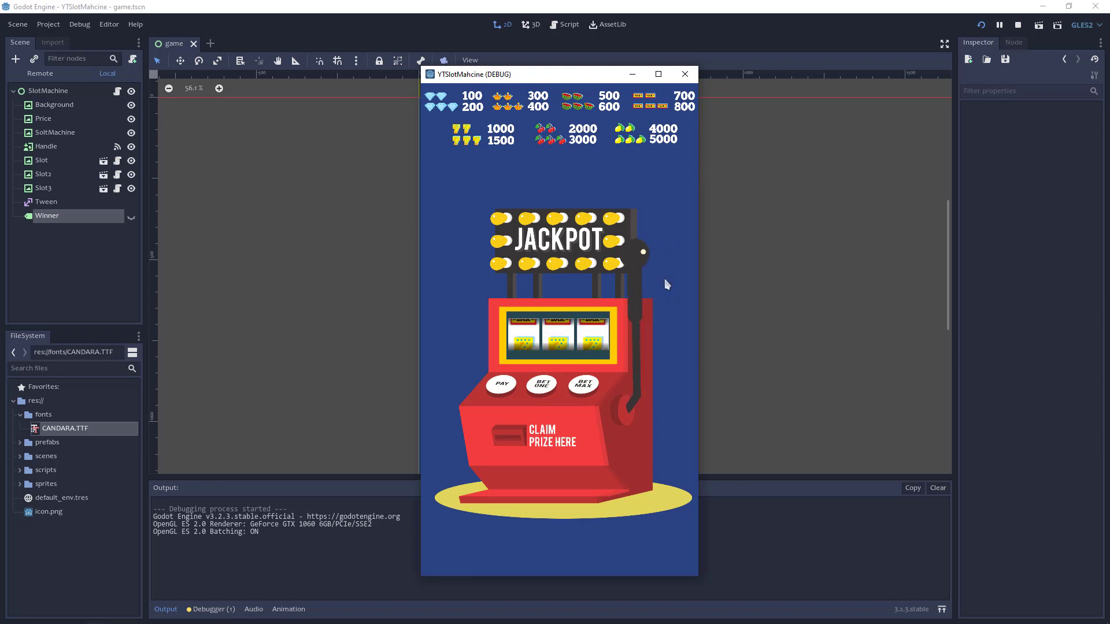
{"action": "left_click", "coordinate": [685, 74]}
{"action": "left_click", "coordinate": [569, 25]}
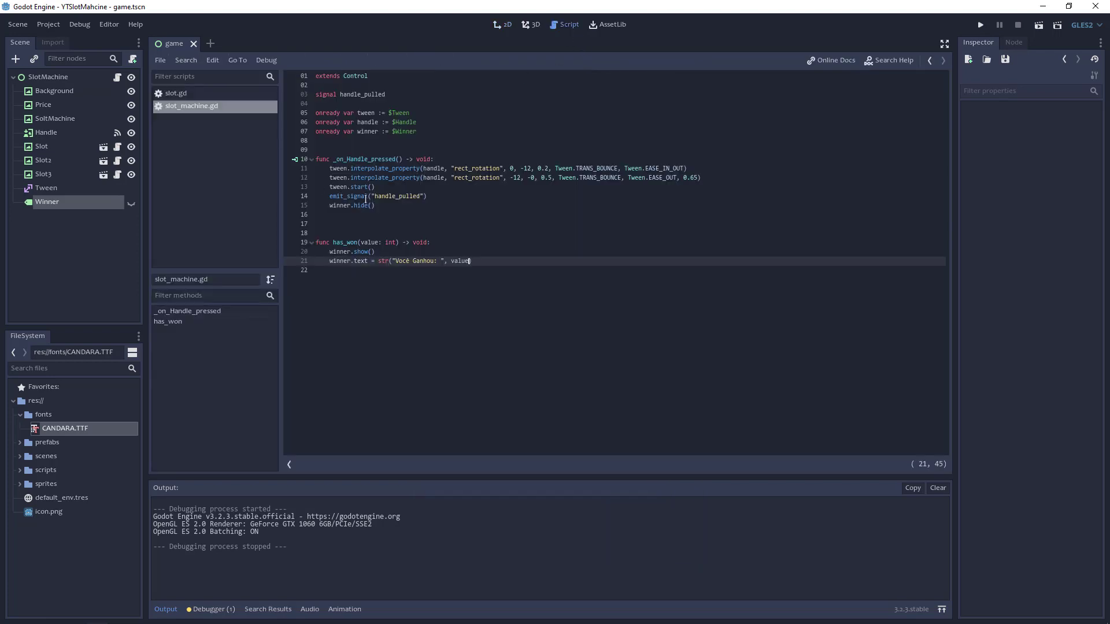
Add 'handle.disabled = true' after winner.hide() and save the script
{"action": "left_click", "coordinate": [389, 205]}
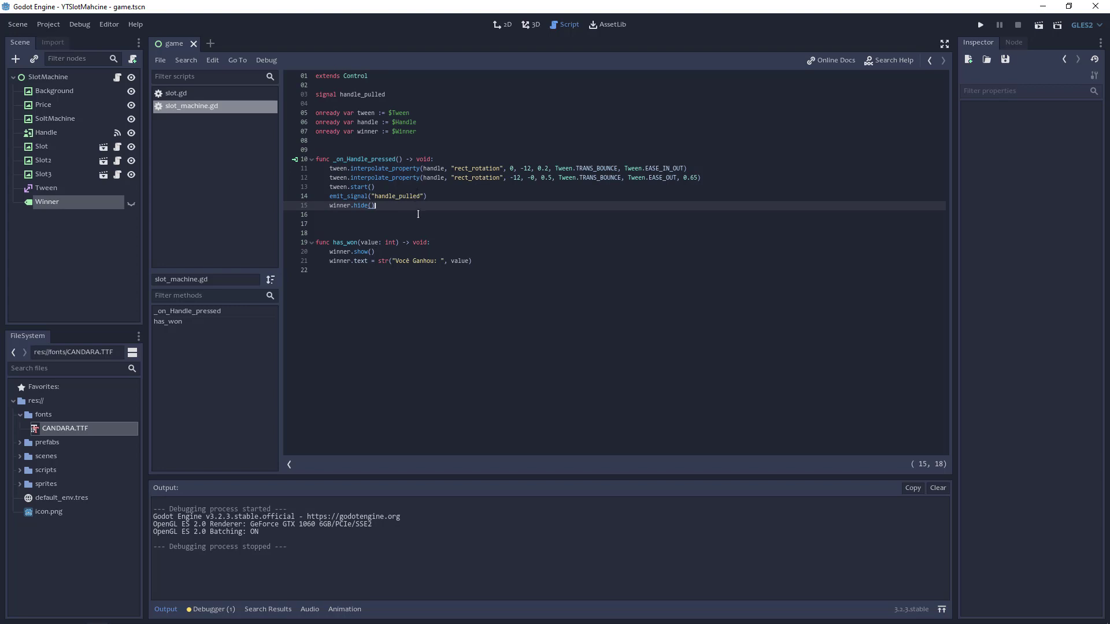
{"action": "key", "text": "Return"}
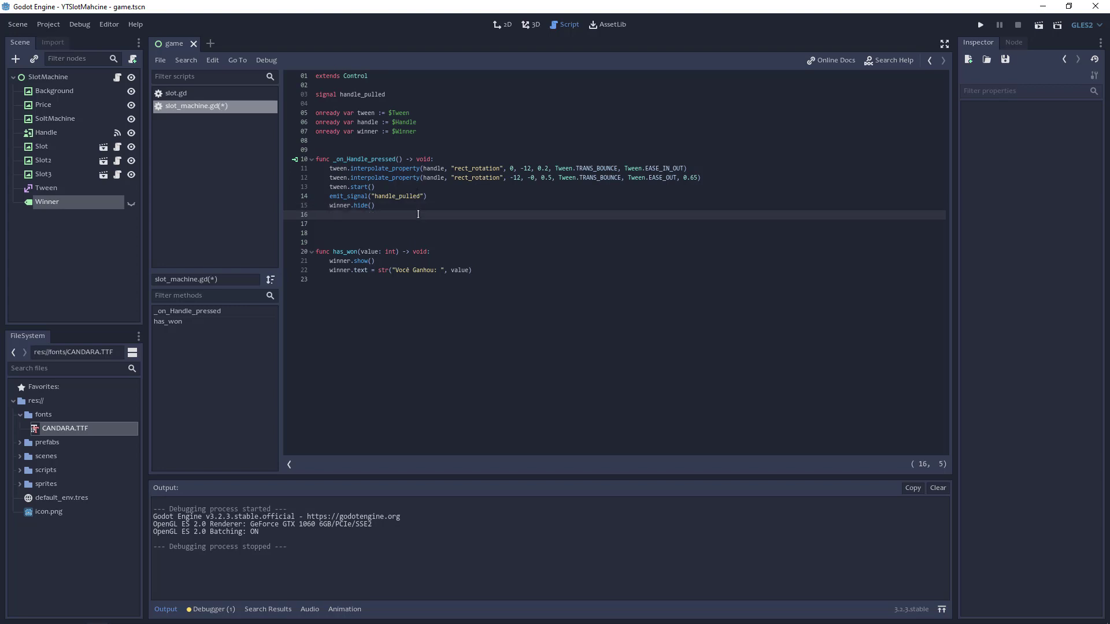
{"action": "type", "text": "handle"}
{"action": "type", "text": ".disabled = true"}
{"action": "key", "text": "ctrl+s"}
Run the game, pull the handle once, and close the game window
{"action": "left_click", "coordinate": [981, 25]}
{"action": "left_click", "coordinate": [662, 270]}
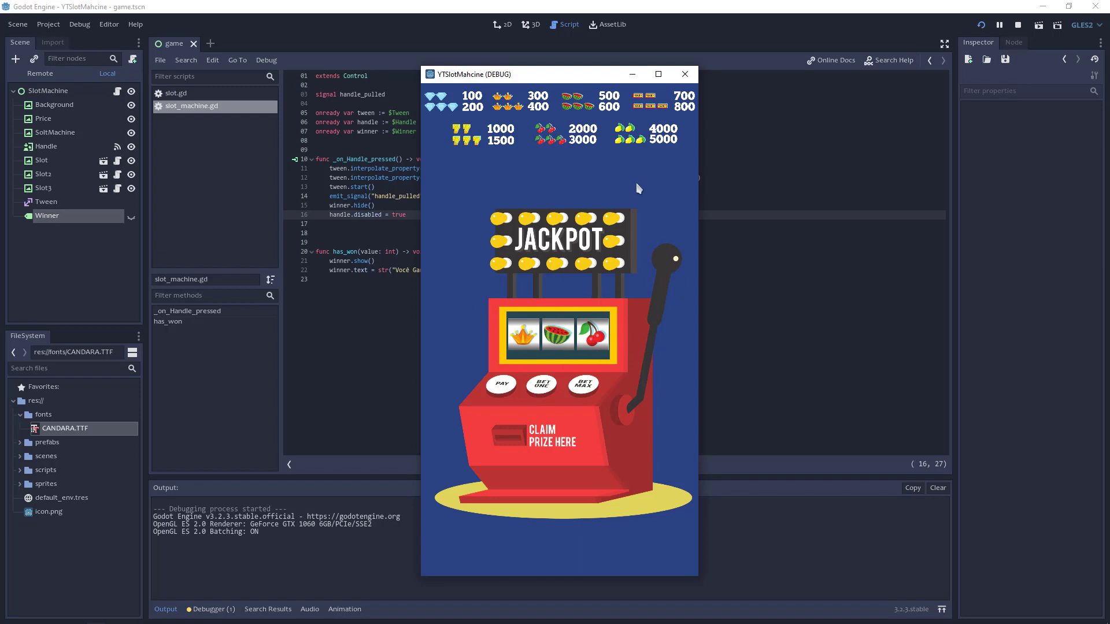
{"action": "left_click", "coordinate": [686, 74]}
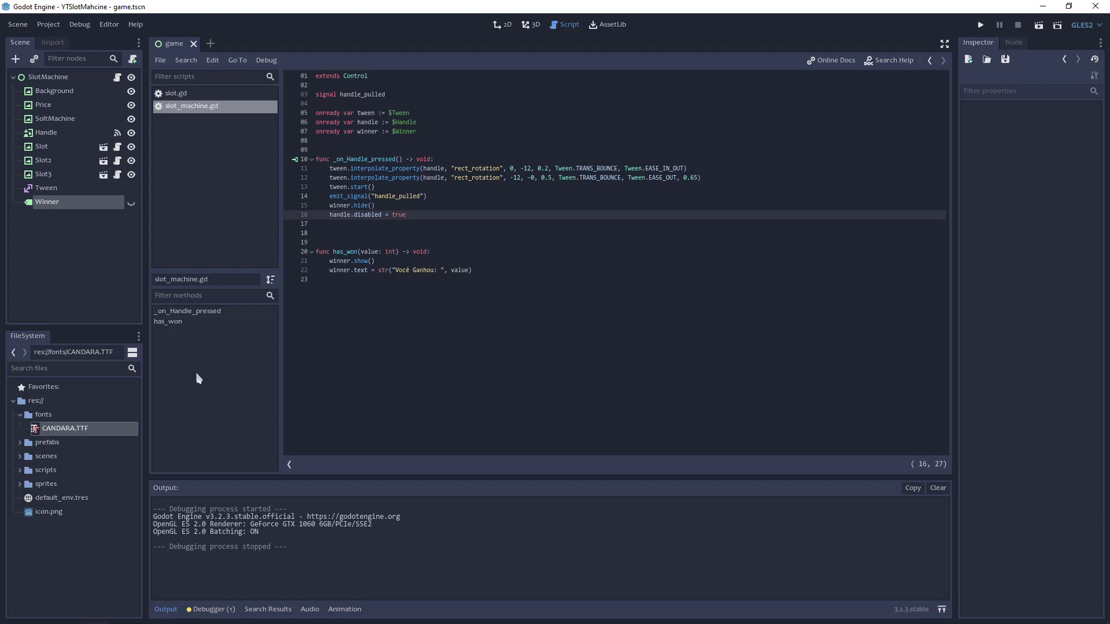
Create game_controller.gd in the scripts folder, then return to the 2D scene view
{"action": "left_click", "coordinate": [22, 471]}
{"action": "left_click", "coordinate": [45, 471]}
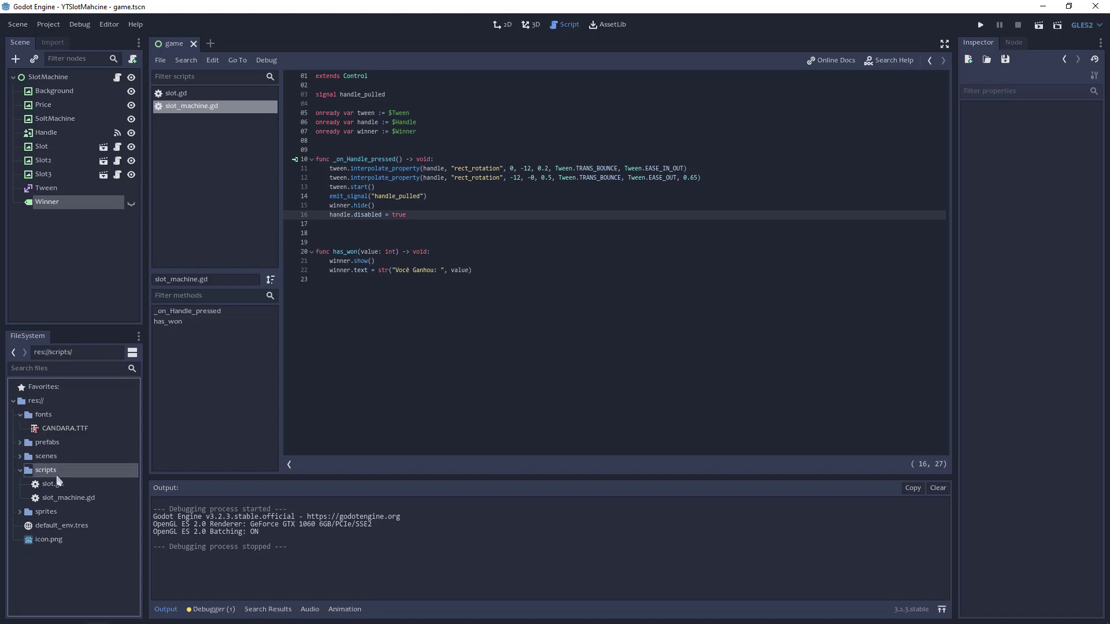
{"action": "right_click", "coordinate": [55, 474]}
{"action": "left_click", "coordinate": [93, 581]}
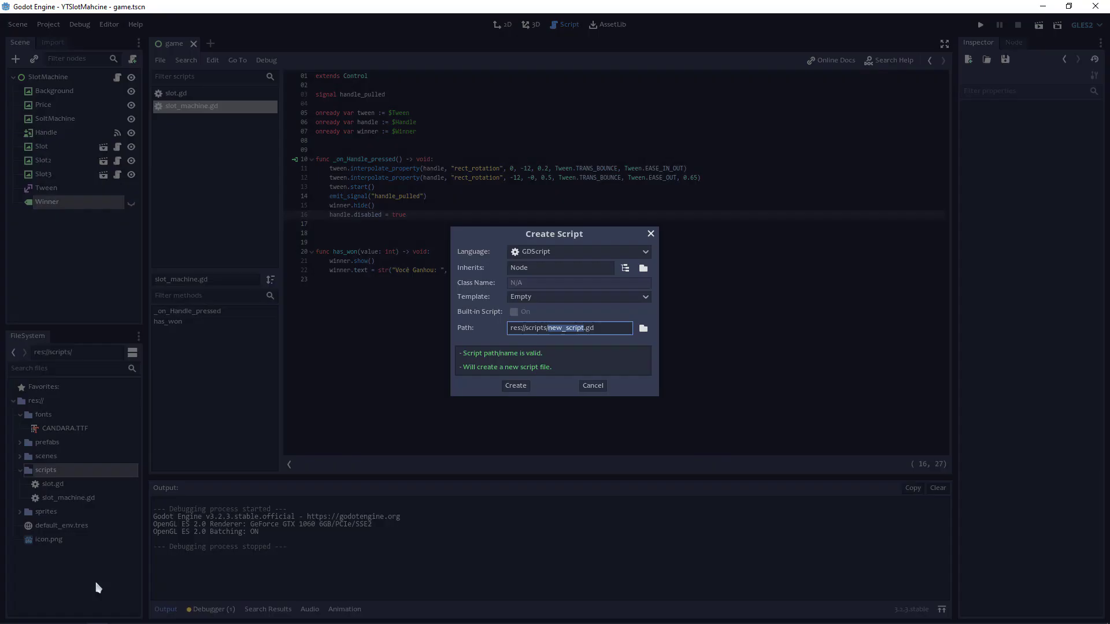
{"action": "type", "text": "game_co"}
{"action": "type", "text": "ntroller"}
{"action": "key", "text": "Return"}
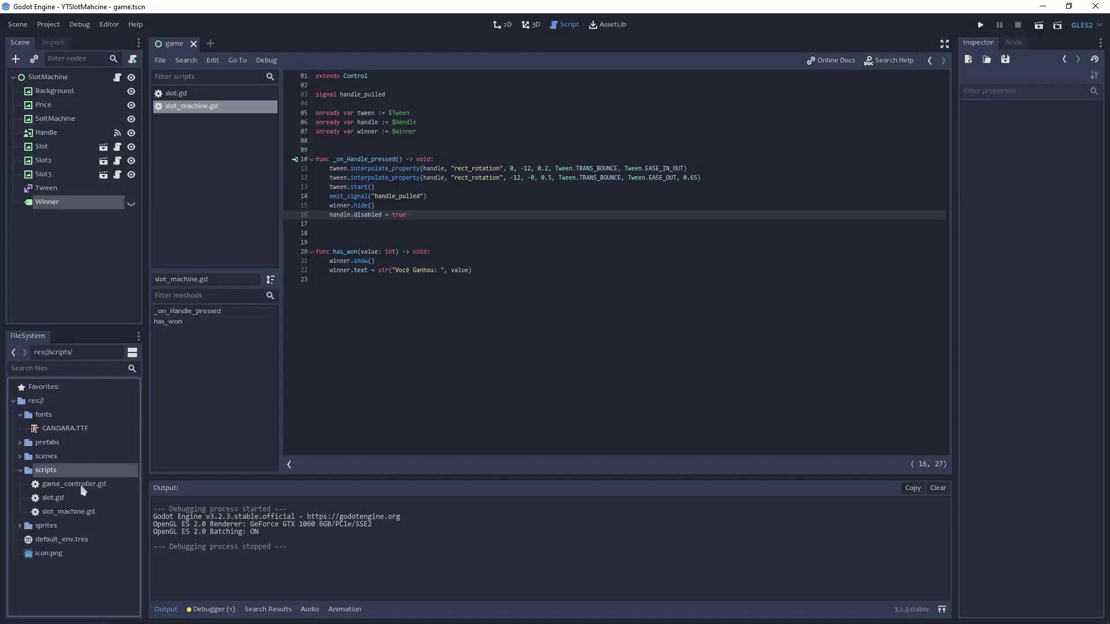
{"action": "left_click", "coordinate": [84, 486]}
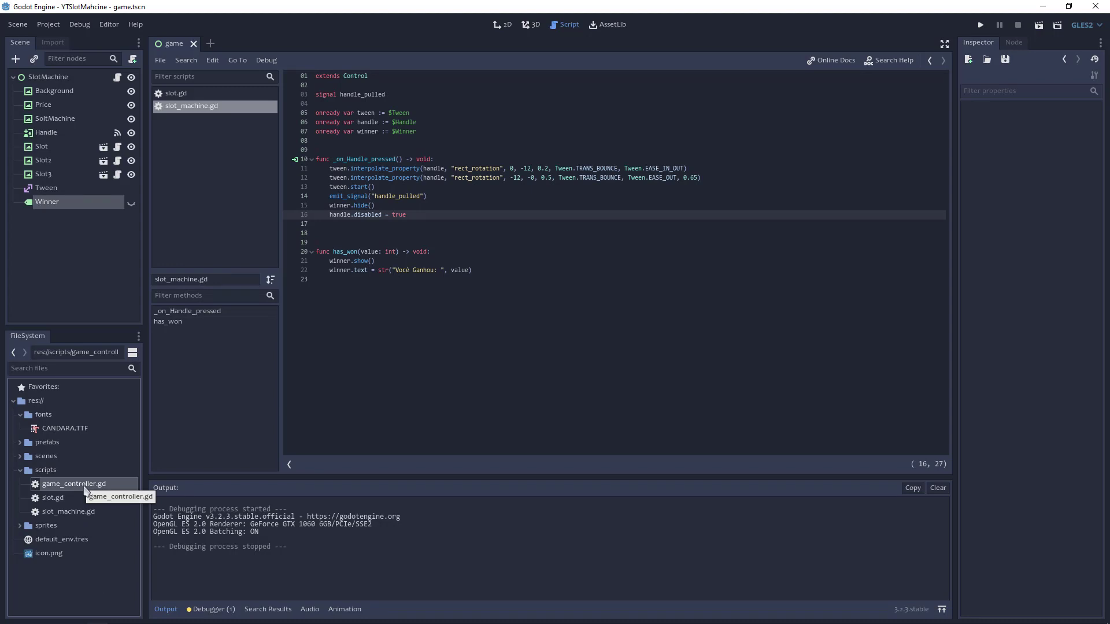
{"action": "left_click", "coordinate": [506, 24]}
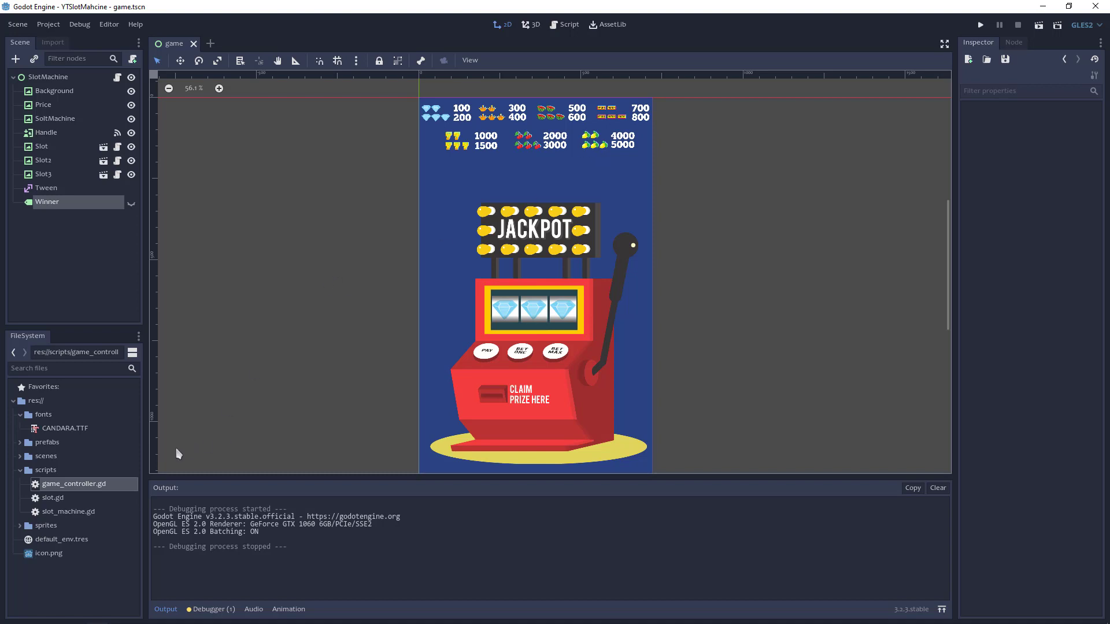
Open game_controller.gd and declare the DIAMOND and CROW counters
{"action": "double_click", "coordinate": [98, 486]}
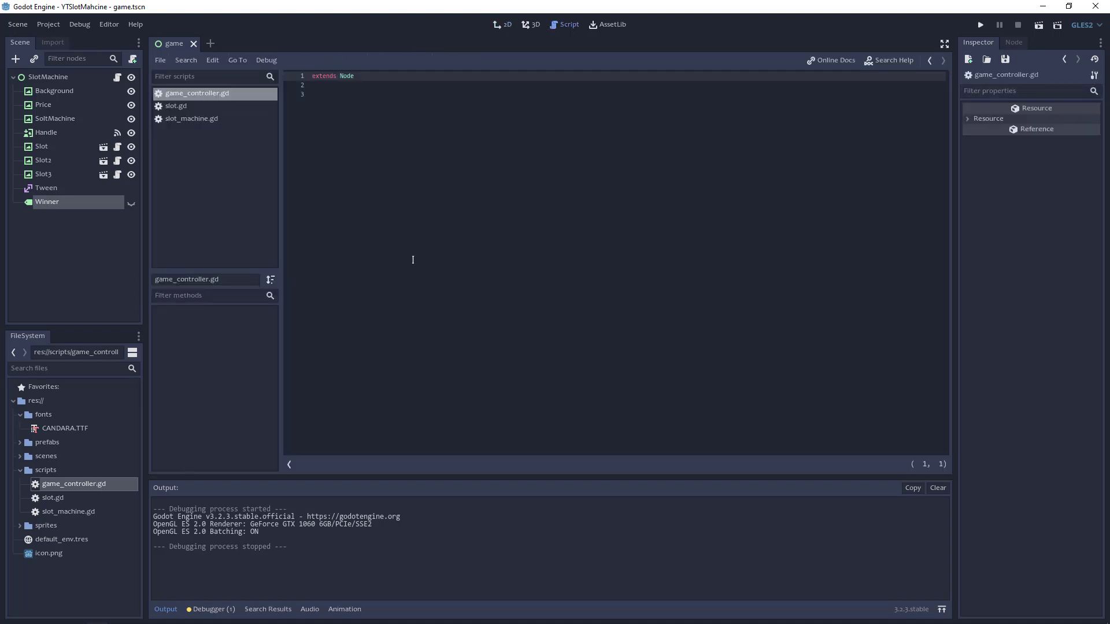
{"action": "key", "text": "Down"}
{"action": "key", "text": "Down"}
{"action": "type", "text": "var "}
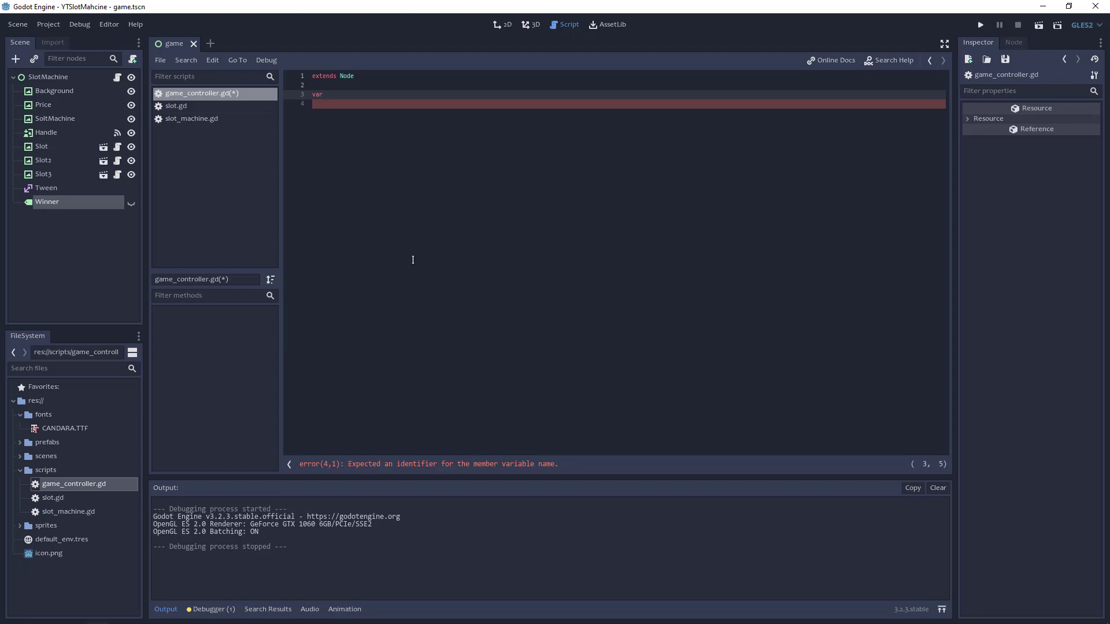
{"action": "type", "text": "DIAMOND "}
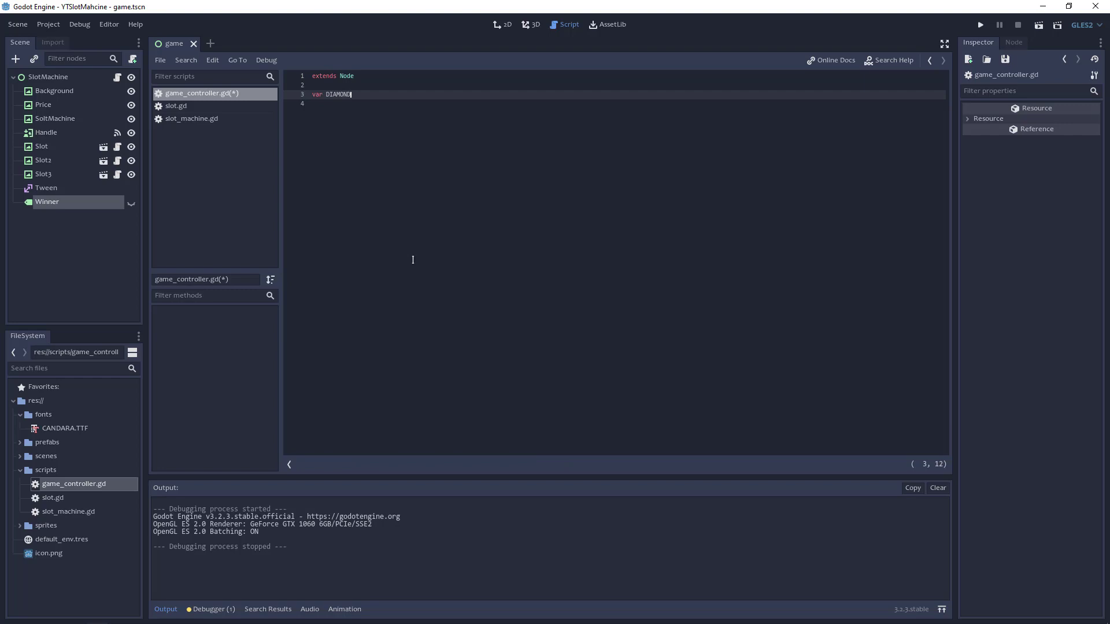
{"action": "type", "text": ":= 0"}
{"action": "key", "text": "Return"}
{"action": "type", "text": "VAR"}
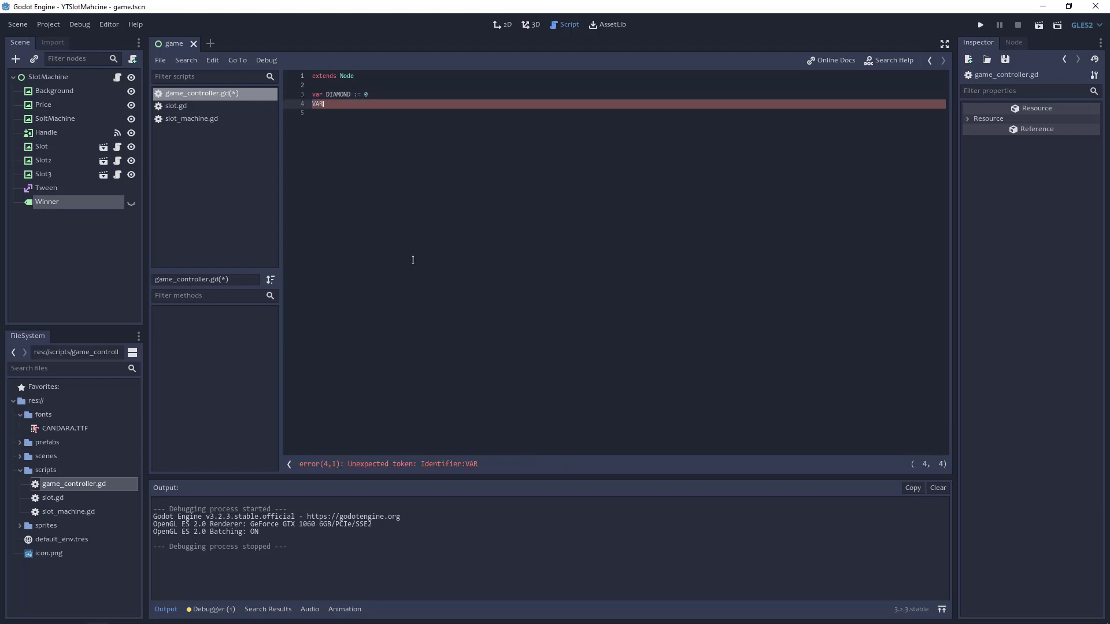
{"action": "key", "text": "BackSpace"}
{"action": "key", "text": "BackSpace"}
{"action": "key", "text": "BackSpace"}
{"action": "type", "text": "var"}
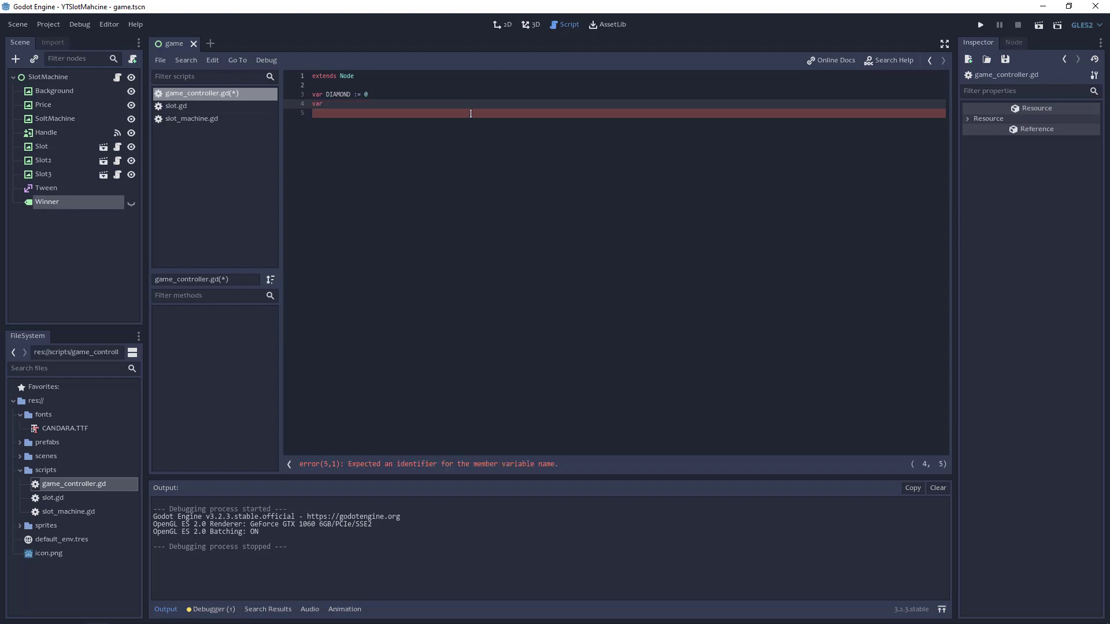
{"action": "left_click", "coordinate": [502, 24]}
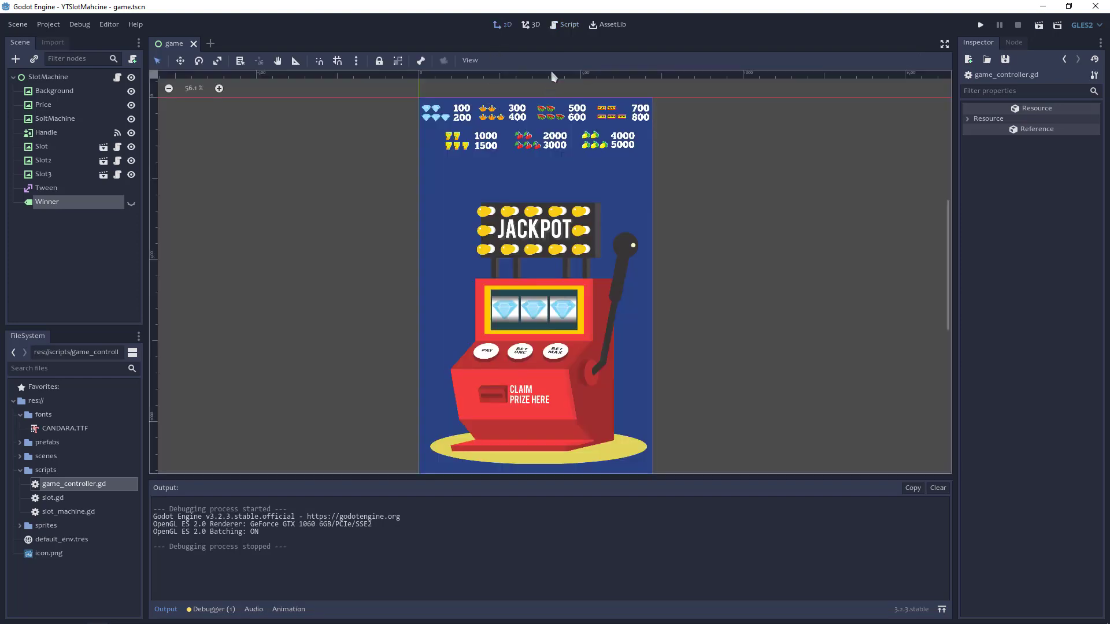
{"action": "left_click", "coordinate": [568, 26]}
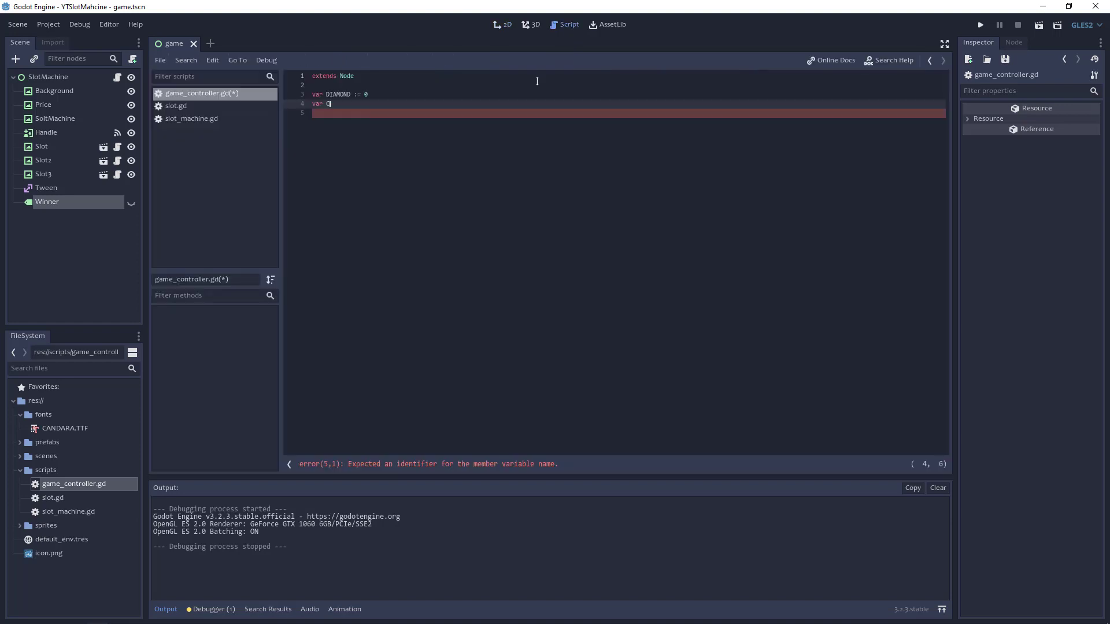
{"action": "type", "text": "ROW := 0"}
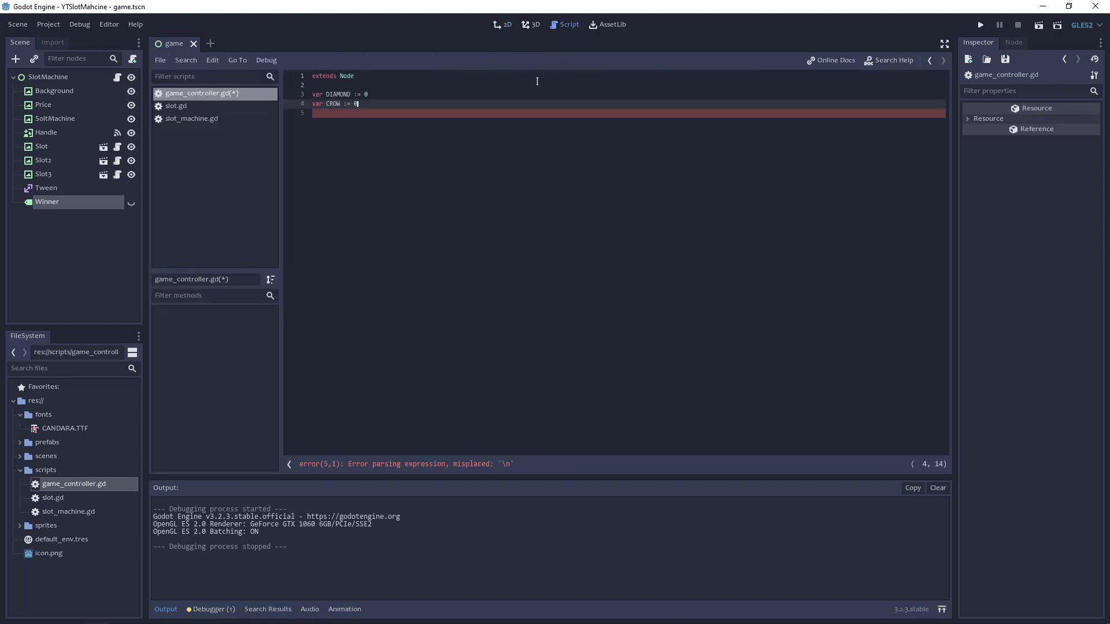
{"action": "key", "text": "Return"}
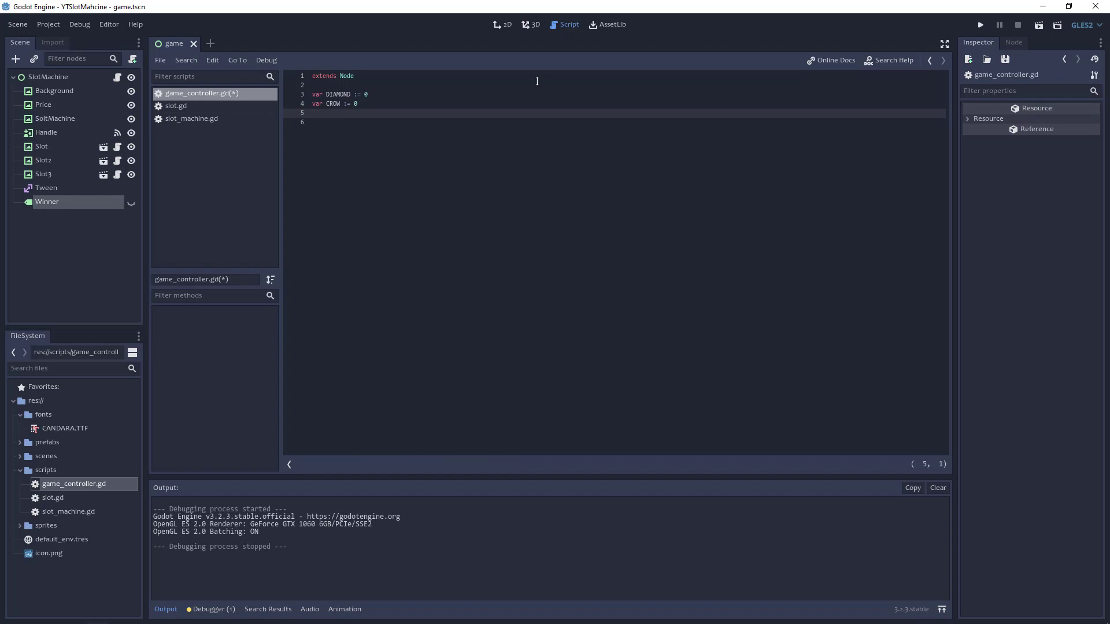
Add WATERMELON, BAR, SEVEN, CHERRY and LIMON variable declarations
{"action": "type", "text": "var WATER"}
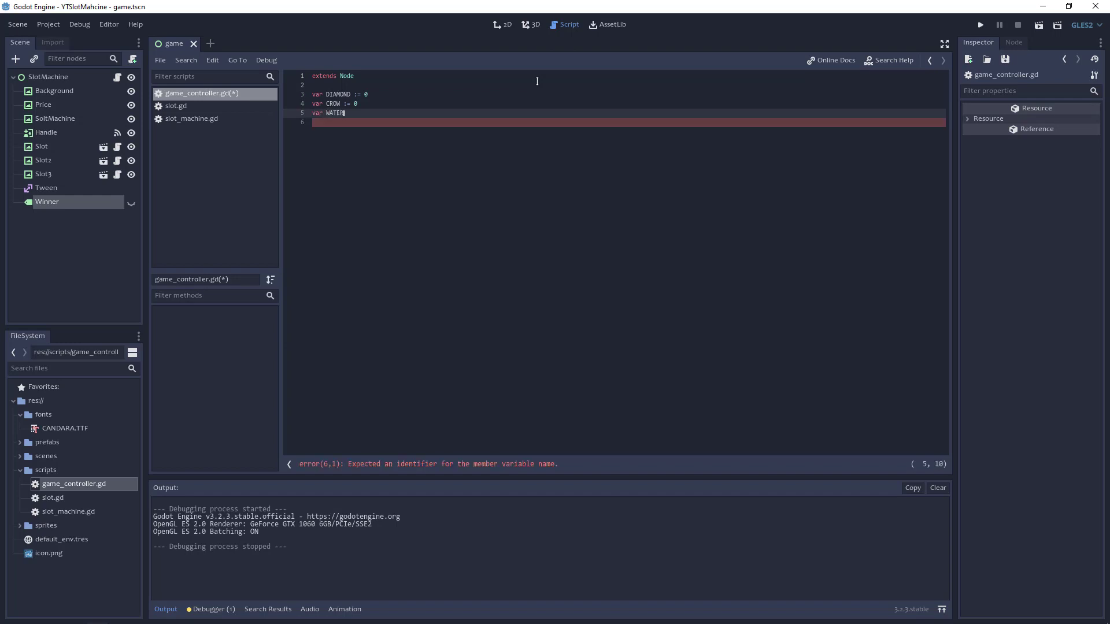
{"action": "type", "text": "MELO"}
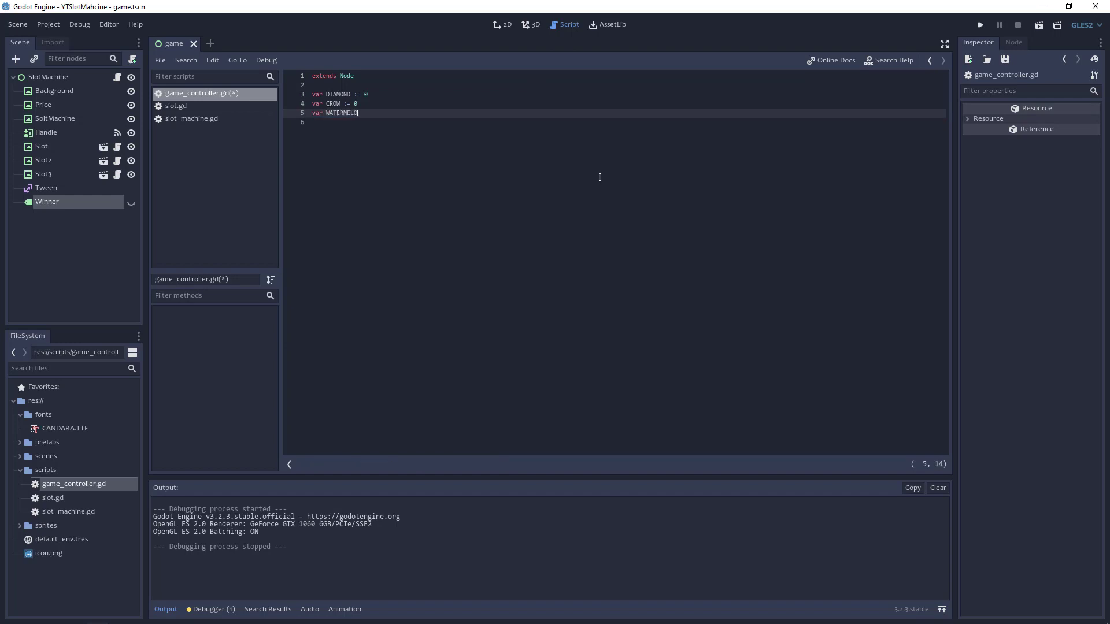
{"action": "type", "text": "N =: 0"}
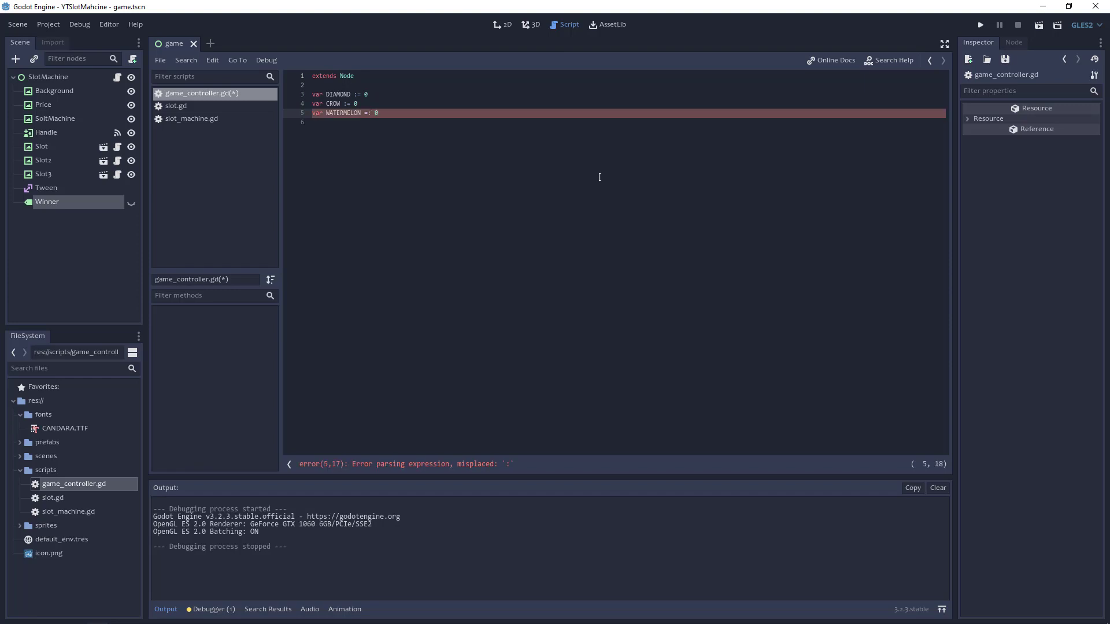
{"action": "key", "text": "Delete"}
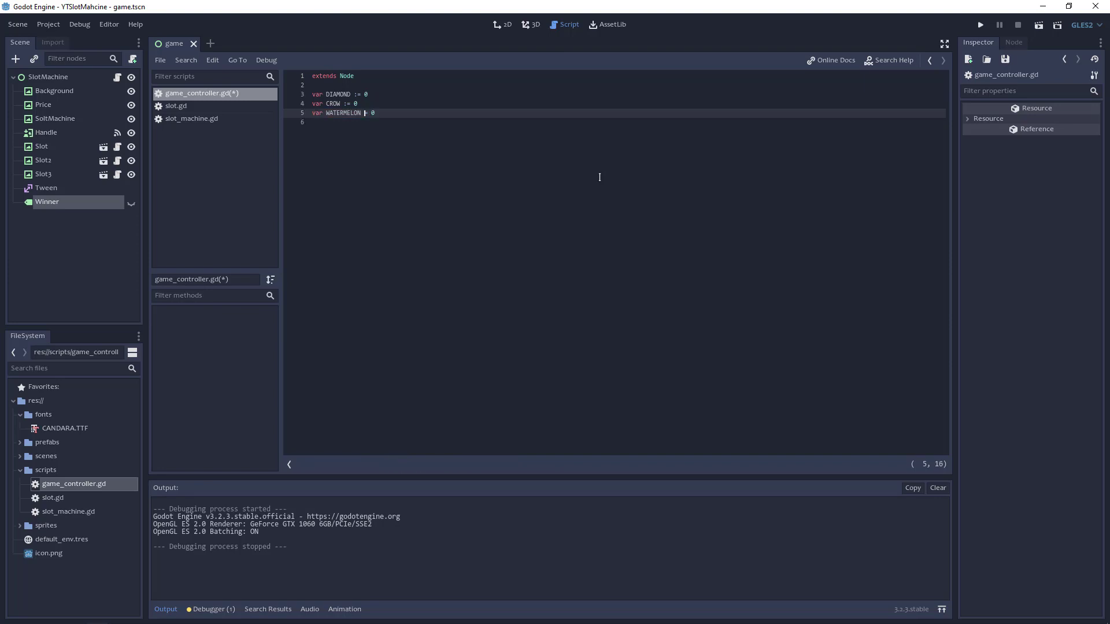
{"action": "key", "text": "Left"}
{"action": "type", "text": ":"}
{"action": "left_click", "coordinate": [499, 26]}
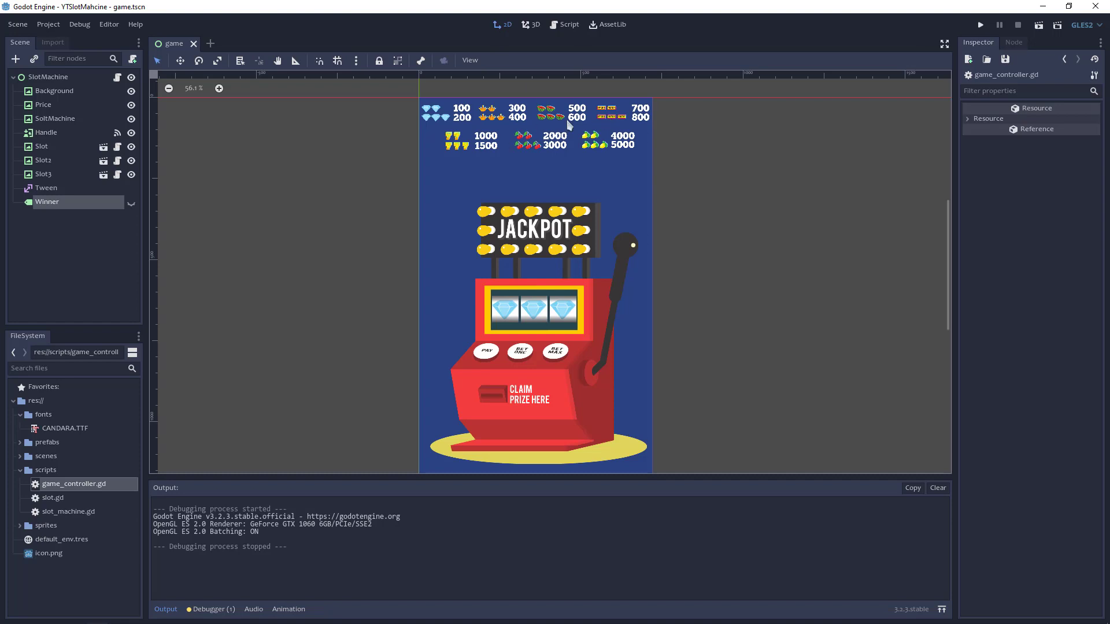
{"action": "left_click", "coordinate": [566, 29]}
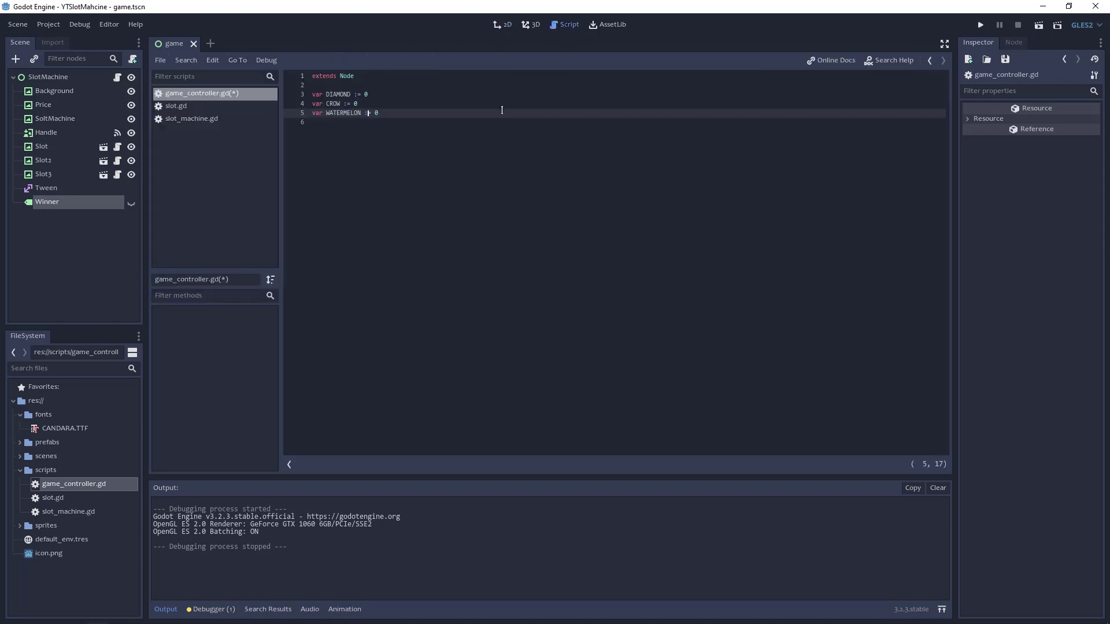
{"action": "key", "text": "Return"}
{"action": "type", "text": "VA"}
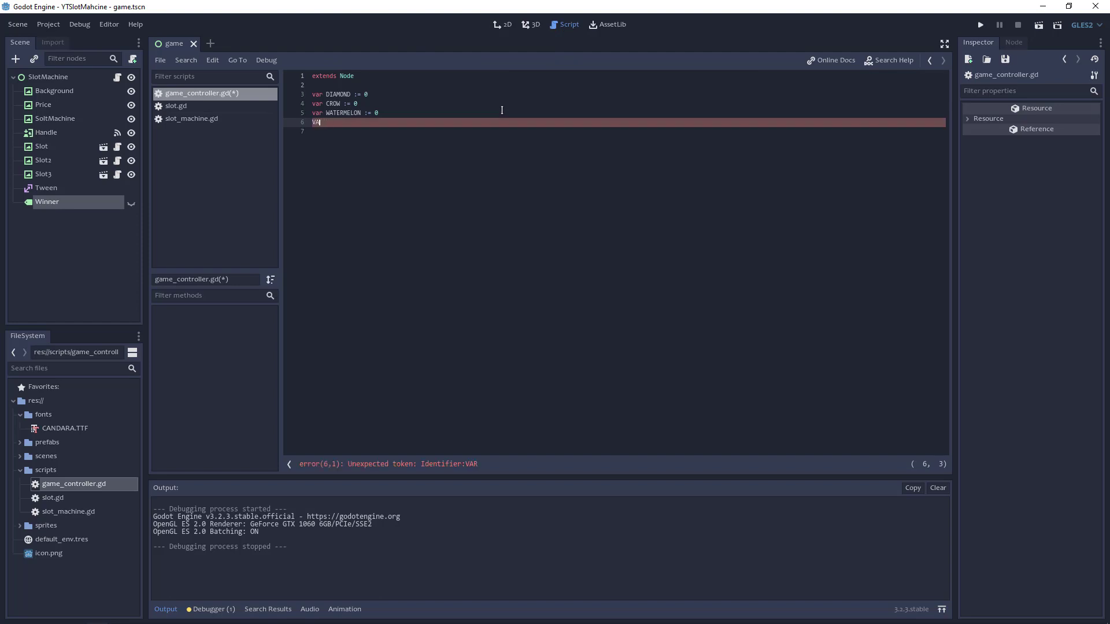
{"action": "type", "text": "var "}
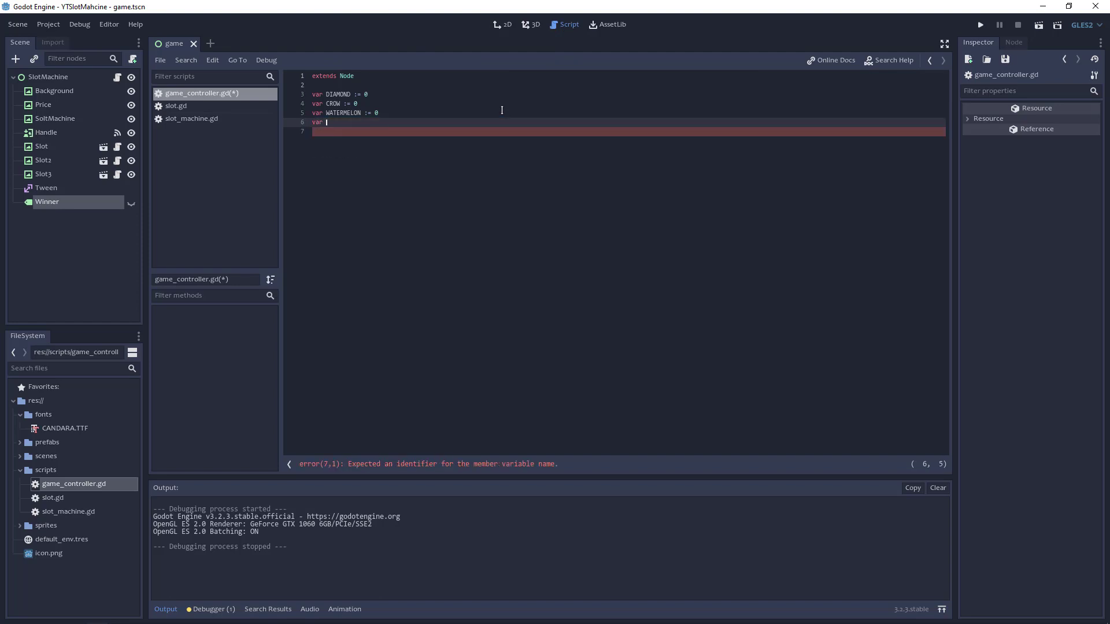
{"action": "type", "text": "BAR"}
{"action": "key", "text": "Return"}
{"action": "type", "text": "var "}
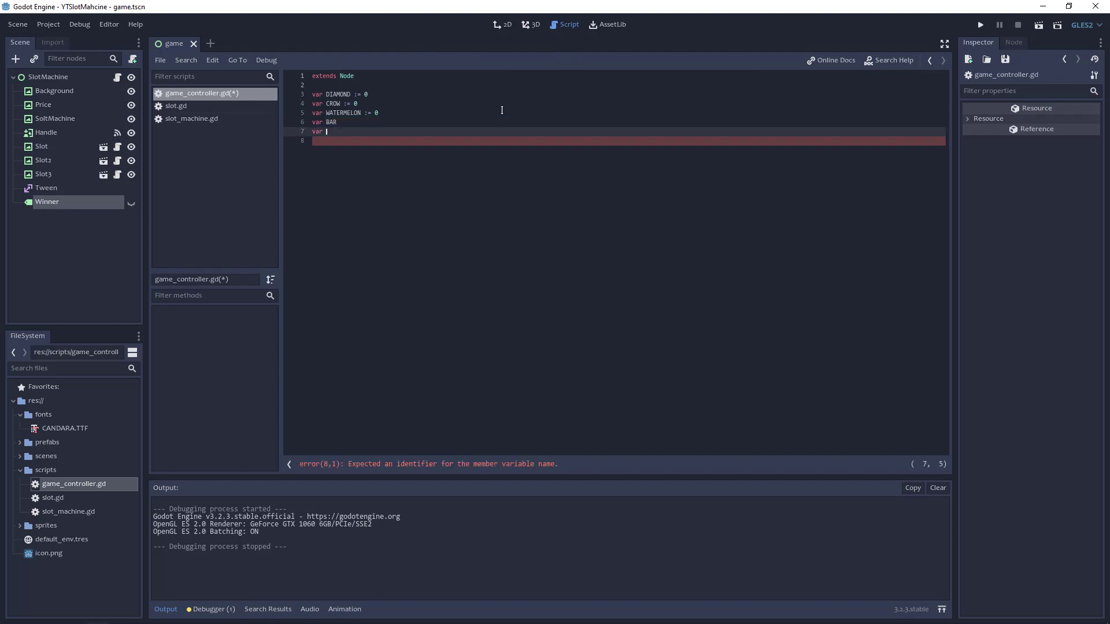
{"action": "type", "text": "SEVEN"}
{"action": "key", "text": "Return"}
{"action": "type", "text": "va"}
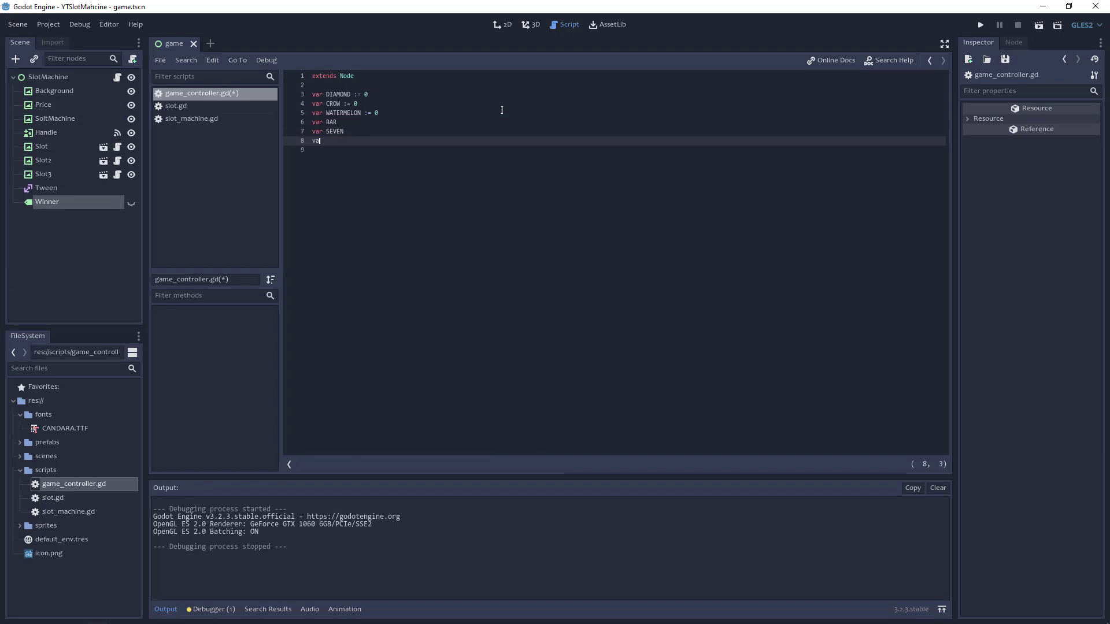
{"action": "type", "text": "r CHERRY"}
{"action": "key", "text": "Return"}
{"action": "type", "text": "var LI"}
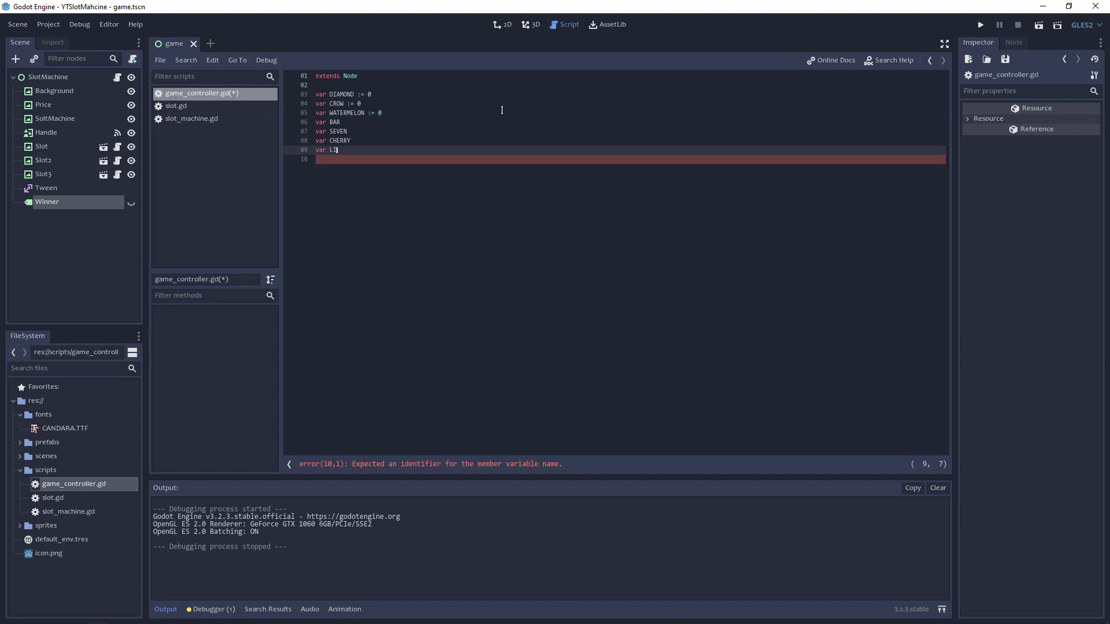
{"action": "type", "text": "MON"}
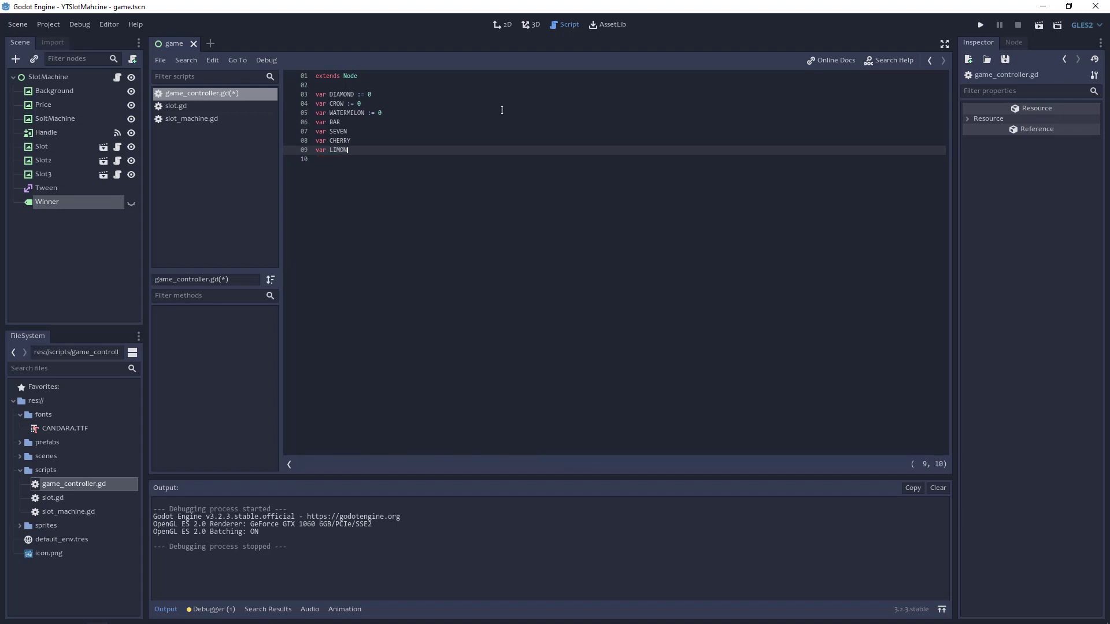
Initialise the remaining counters to 0 and add 'var POINTS := 0' below them
{"action": "key", "text": "Up"}
{"action": "key", "text": "Up"}
{"action": "key", "text": "Up"}
{"action": "type", "text": "= "}
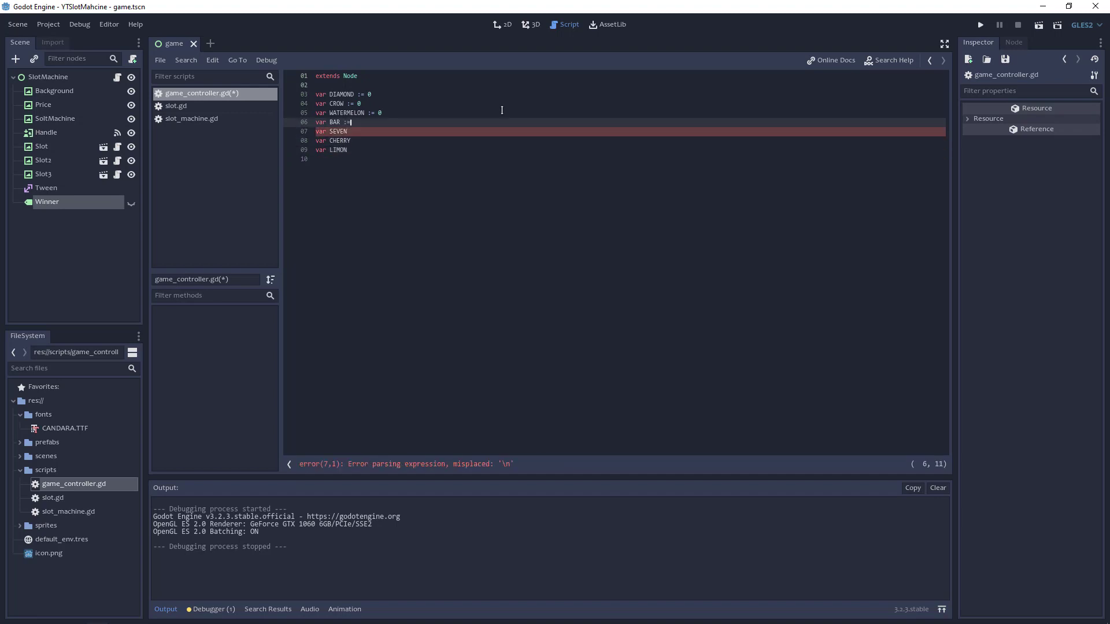
{"action": "type", "text": "0"}
{"action": "key", "text": "Down"}
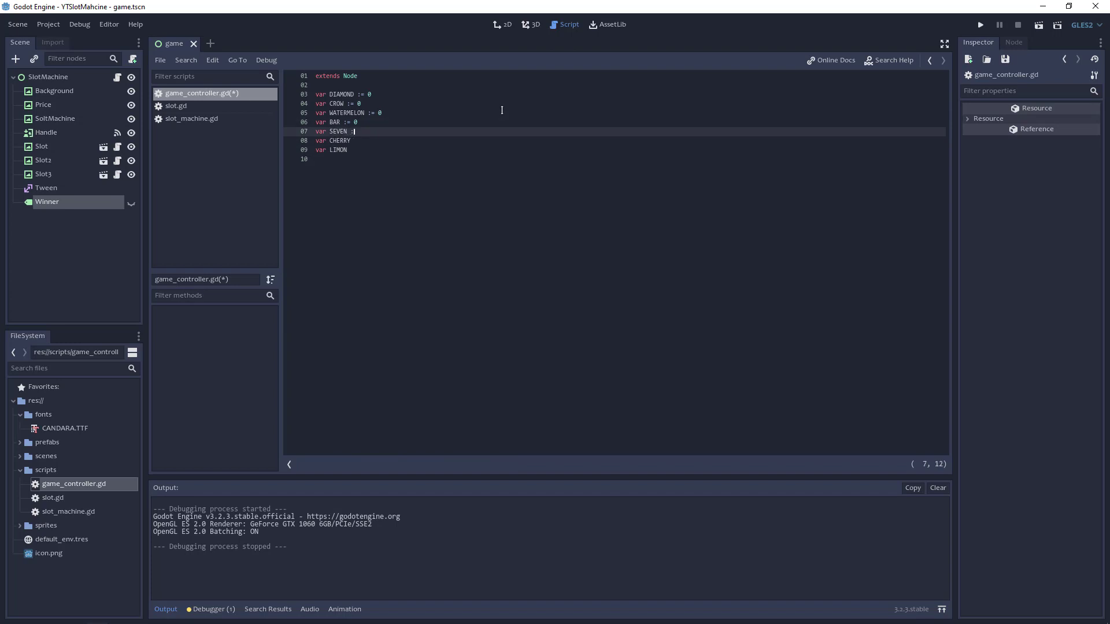
{"action": "key", "text": "Down"}
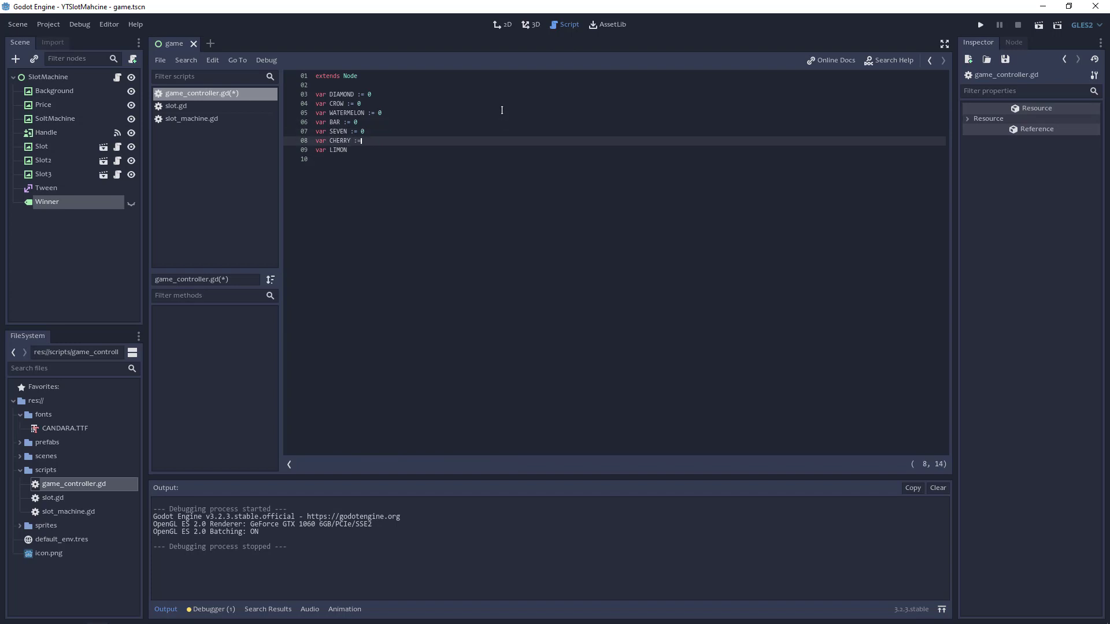
{"action": "type", "text": "0"}
{"action": "key", "text": "Down"}
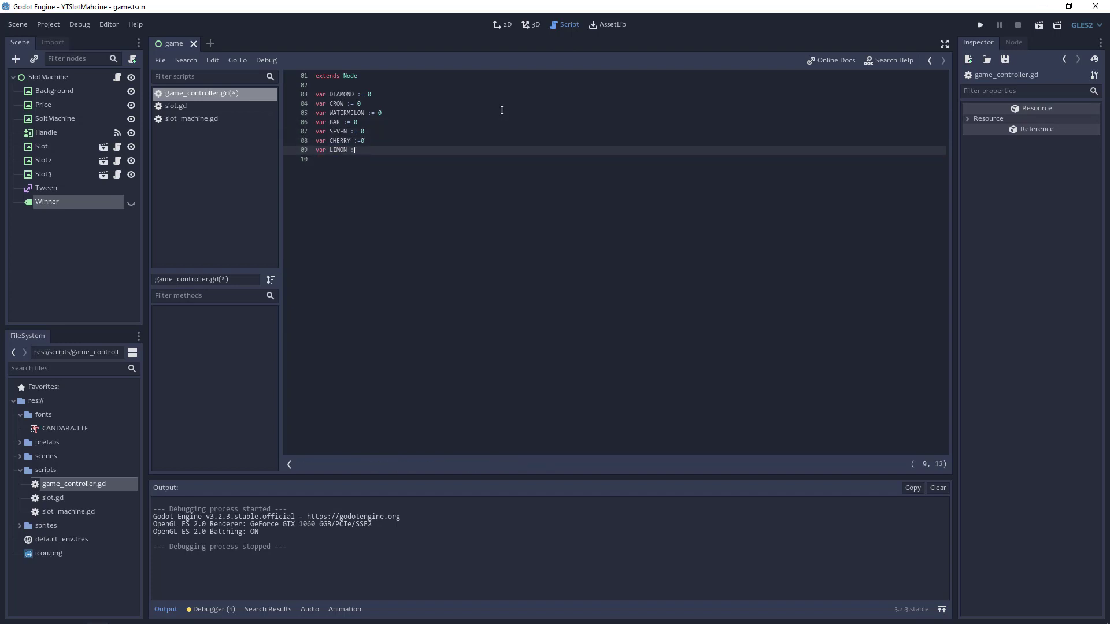
{"action": "type", "text": "= 0"}
{"action": "key", "text": "Return"}
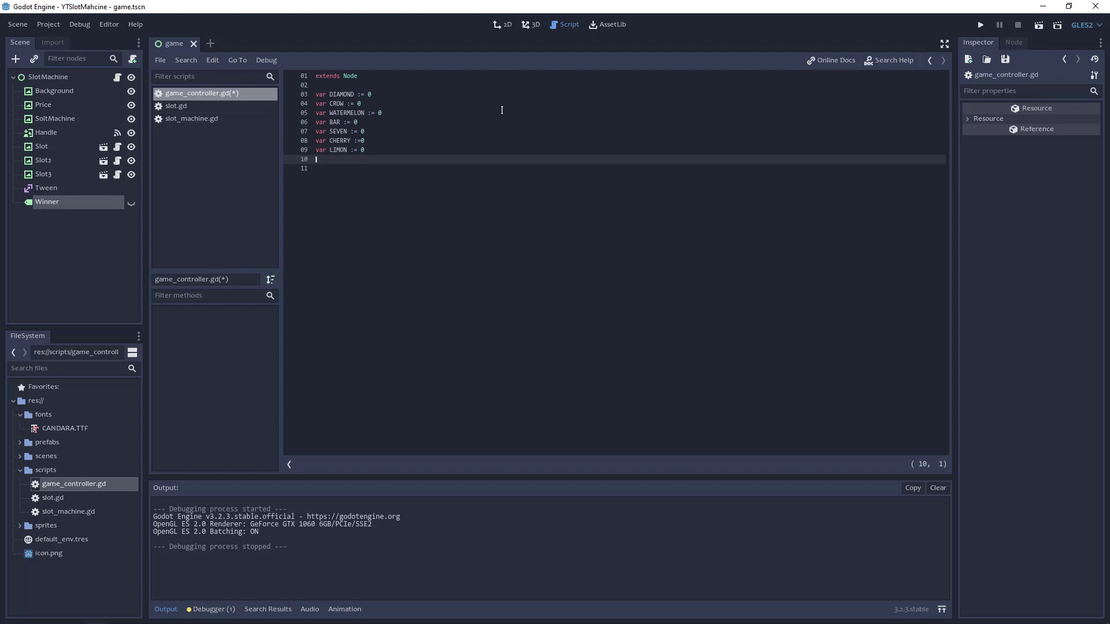
{"action": "type", "text": "var "}
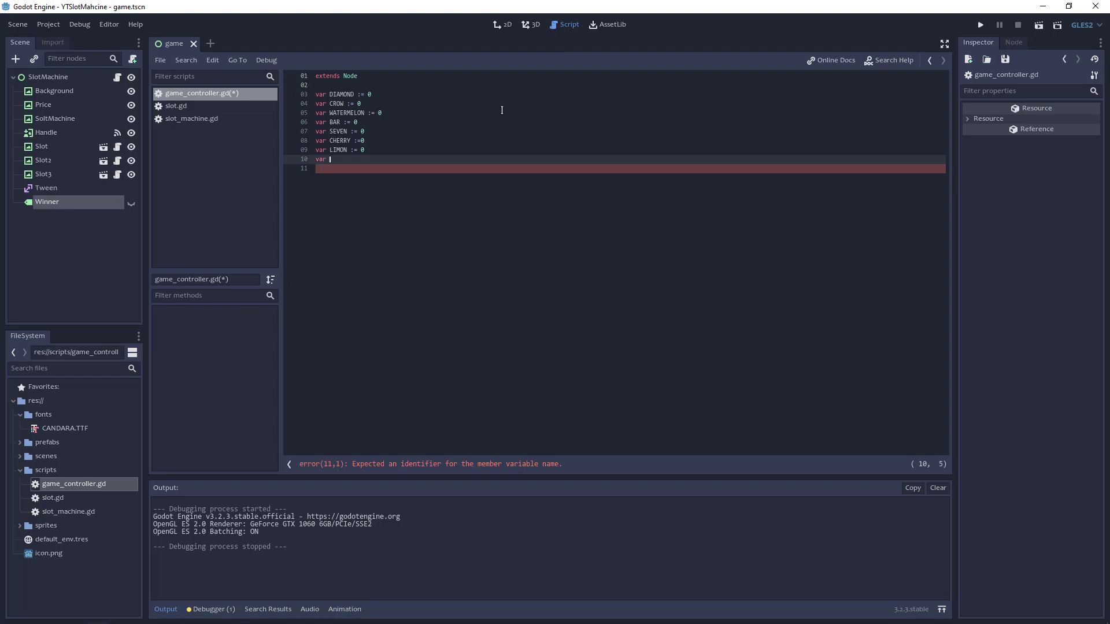
{"action": "type", "text": "POINTS "}
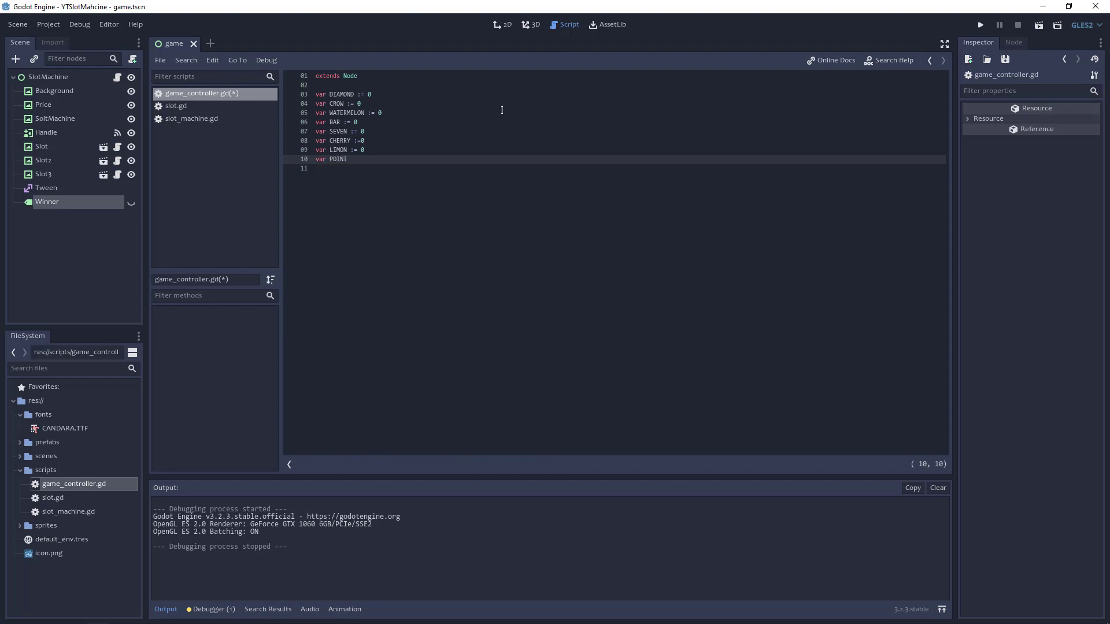
{"action": "type", "text": ":="}
Add a 'func reset_points() -> void:' function and paste the counter declarations into it
{"action": "key", "text": "Return"}
{"action": "key", "text": "Return"}
{"action": "type", "text": "func "}
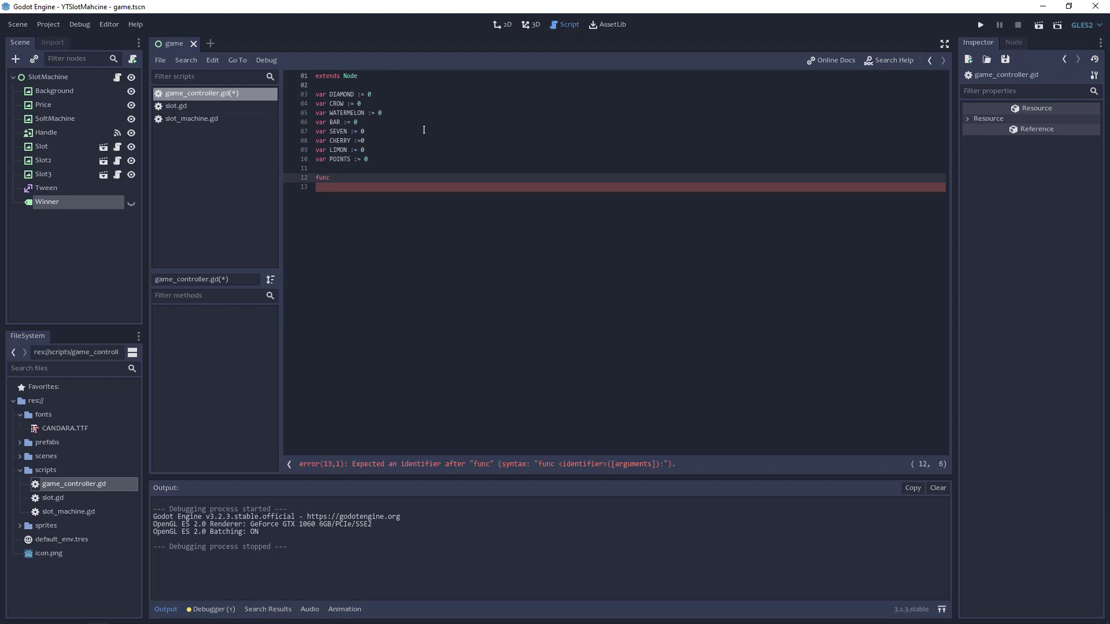
{"action": "type", "text": "reset_poi"}
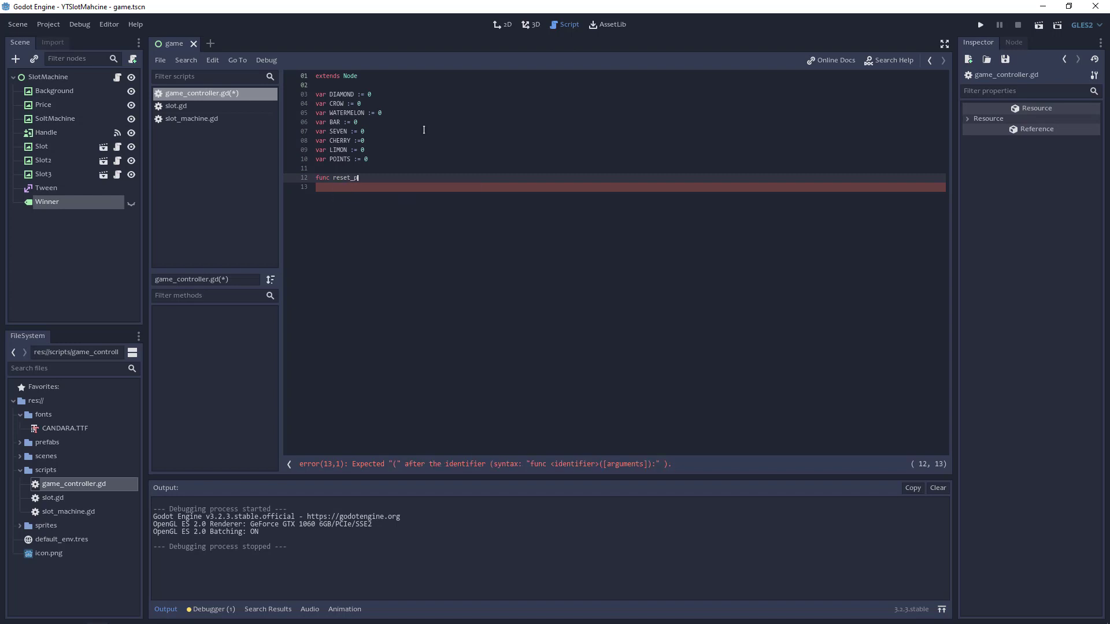
{"action": "type", "text": "nts"}
{"action": "type", "text": "() -> vo"}
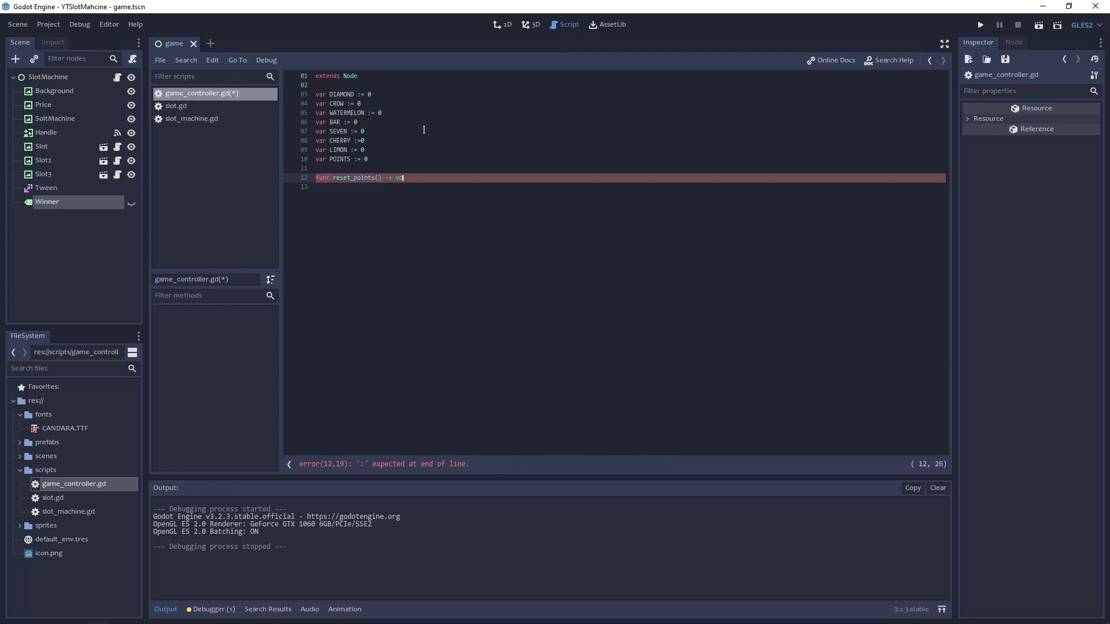
{"action": "type", "text": "id:"}
{"action": "key", "text": "Return"}
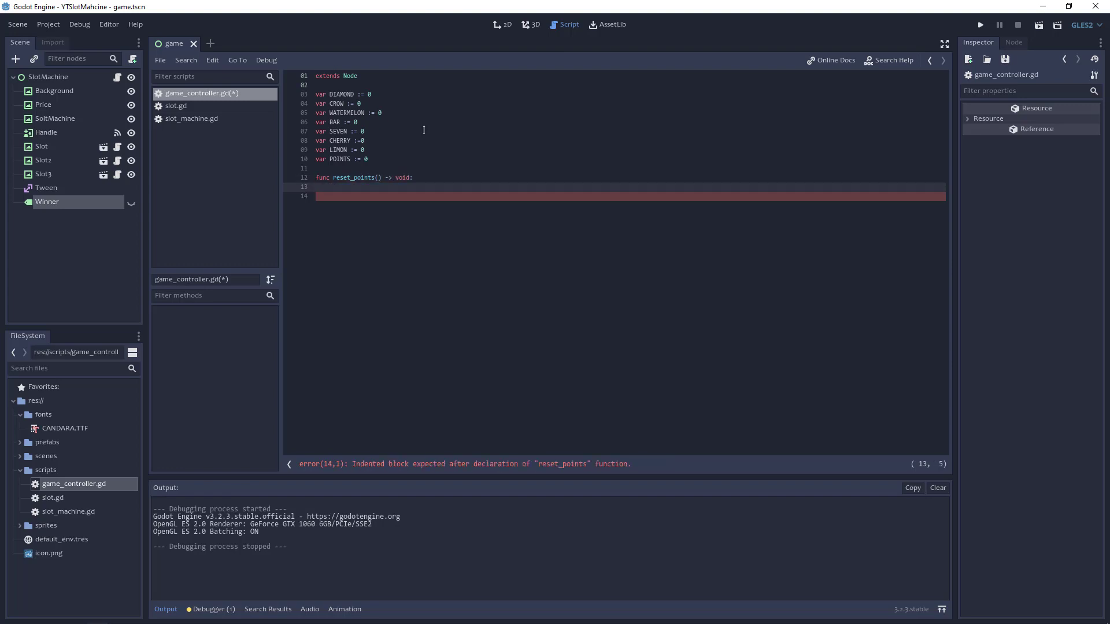
{"action": "left_click_drag", "start_coordinate": [386, 158], "coordinate": [316, 94]}
{"action": "key", "text": "ctrl+c"}
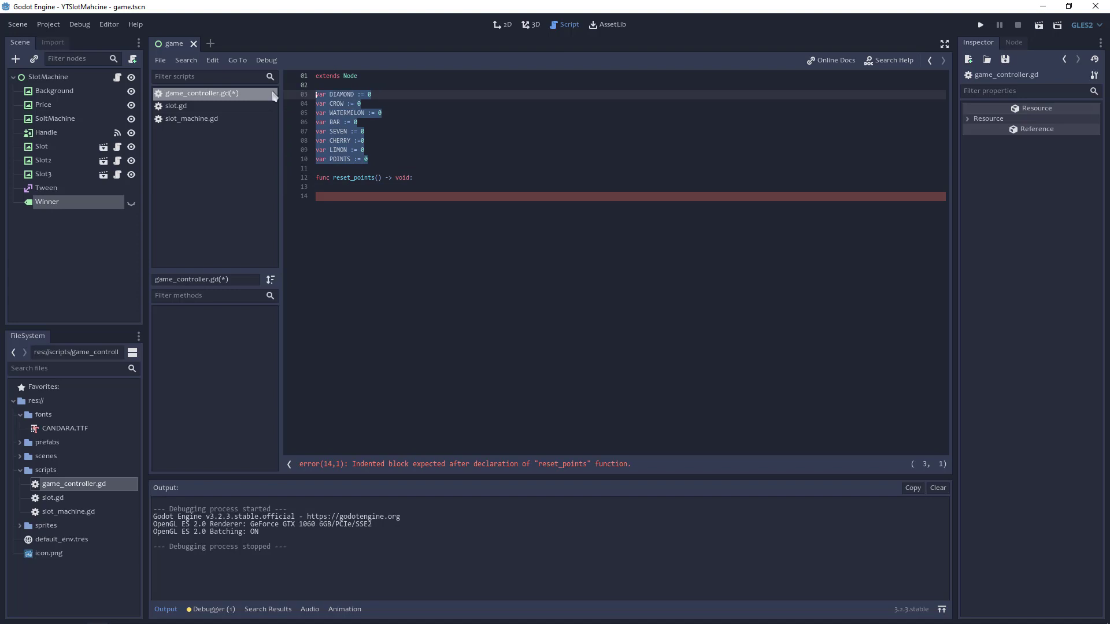
{"action": "left_click", "coordinate": [356, 187]}
{"action": "key", "text": "ctrl+v"}
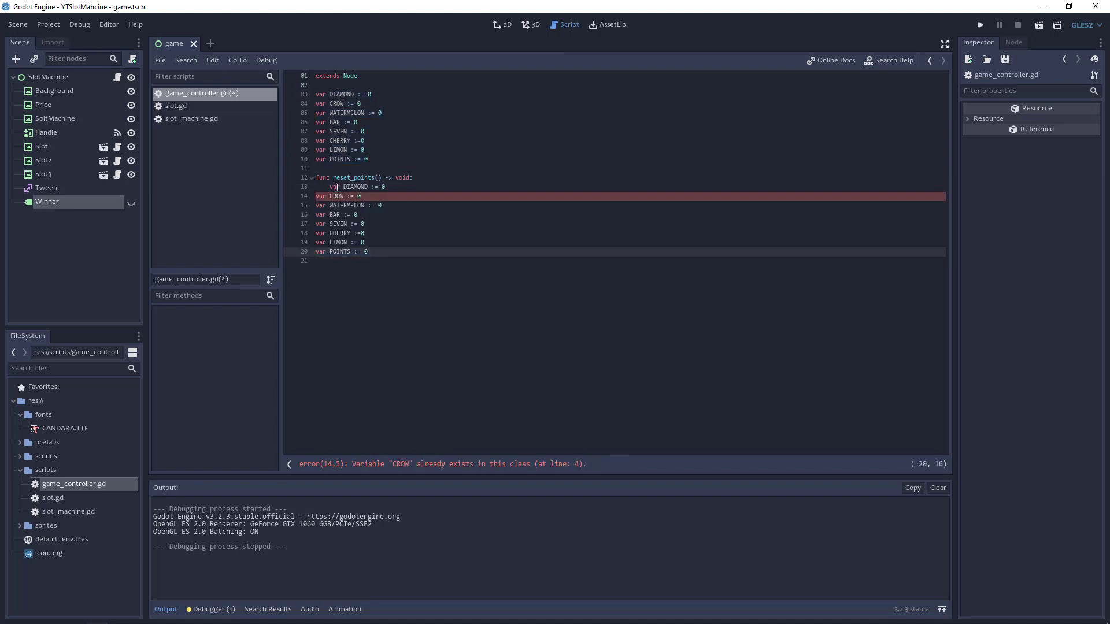
{"action": "key", "text": "Up"}
{"action": "key", "text": "Up"}
{"action": "key", "text": "Up"}
Strip 'var' from the pasted DIAMOND through POINTS lines
{"action": "key", "text": "BackSpace"}
{"action": "key", "text": "Down"}
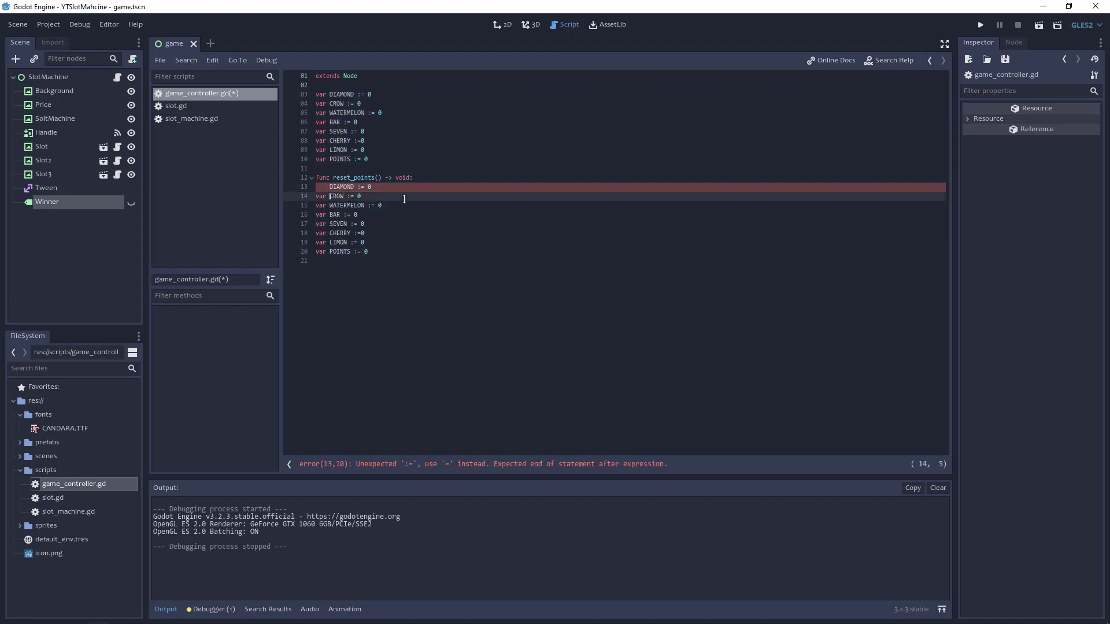
{"action": "key", "text": "BackSpace"}
{"action": "key", "text": "BackSpace"}
{"action": "key", "text": "BackSpace"}
{"action": "key", "text": "Down"}
{"action": "key", "text": "Delete"}
{"action": "key", "text": "Delete"}
{"action": "key", "text": "Delete"}
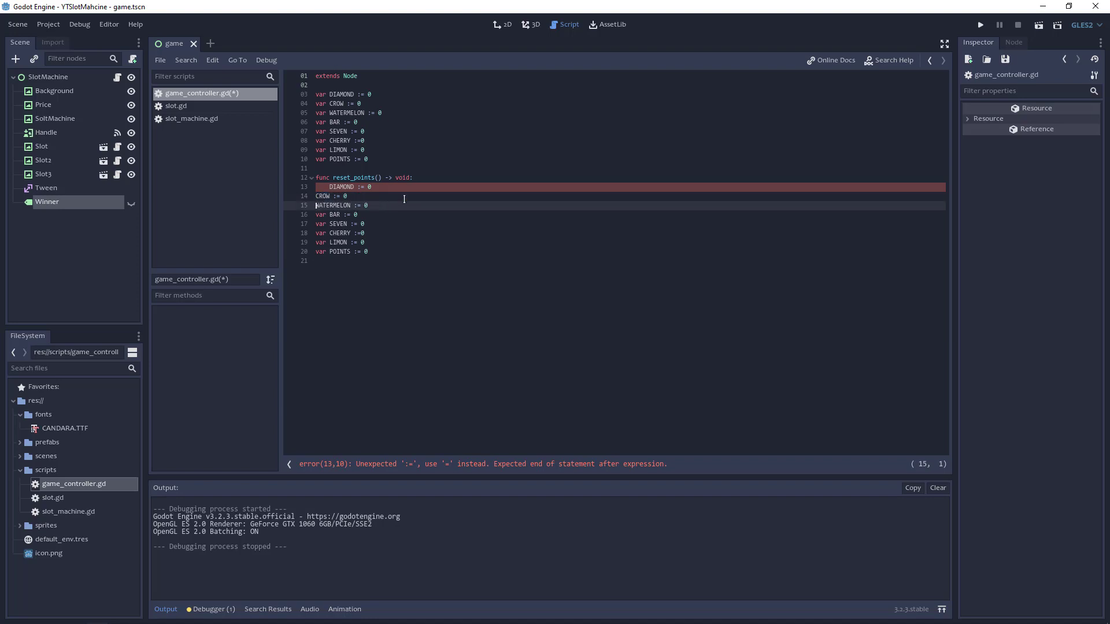
{"action": "key", "text": "Down"}
{"action": "key", "text": "Delete"}
{"action": "key", "text": "Delete"}
{"action": "key", "text": "Delete"}
{"action": "key", "text": "Down"}
{"action": "key", "text": "Delete"}
{"action": "key", "text": "Delete"}
{"action": "key", "text": "Delete"}
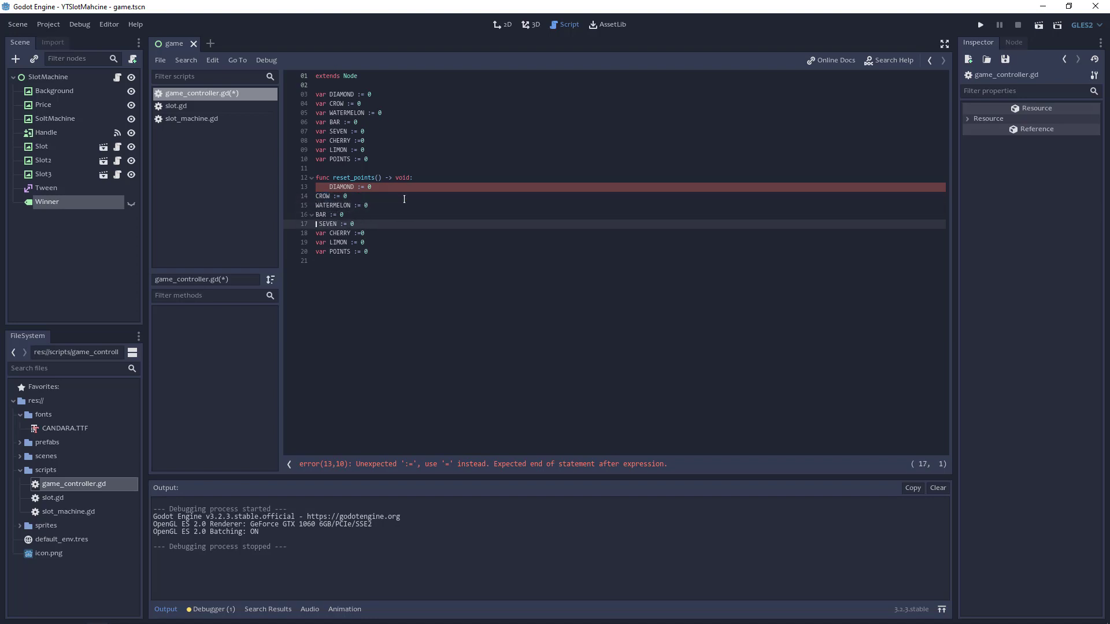
{"action": "key", "text": "Down"}
{"action": "key", "text": "Delete"}
{"action": "key", "text": "Delete"}
{"action": "key", "text": "Delete"}
{"action": "key", "text": "Down"}
{"action": "key", "text": "Delete"}
{"action": "key", "text": "Delete"}
{"action": "key", "text": "Delete"}
{"action": "key", "text": "Delete"}
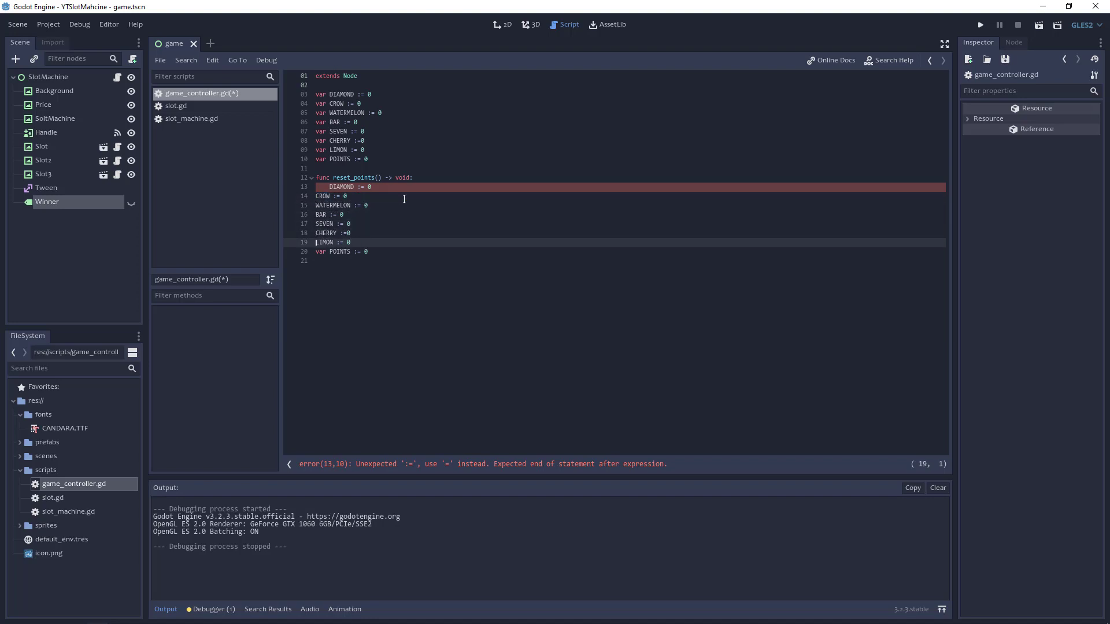
{"action": "key", "text": "Down"}
{"action": "key", "text": "Delete"}
{"action": "key", "text": "Delete"}
{"action": "key", "text": "Delete"}
{"action": "key", "text": "Delete"}
Indent the pasted counter and POINTS lines into the reset_points body
{"action": "key", "text": "Tab"}
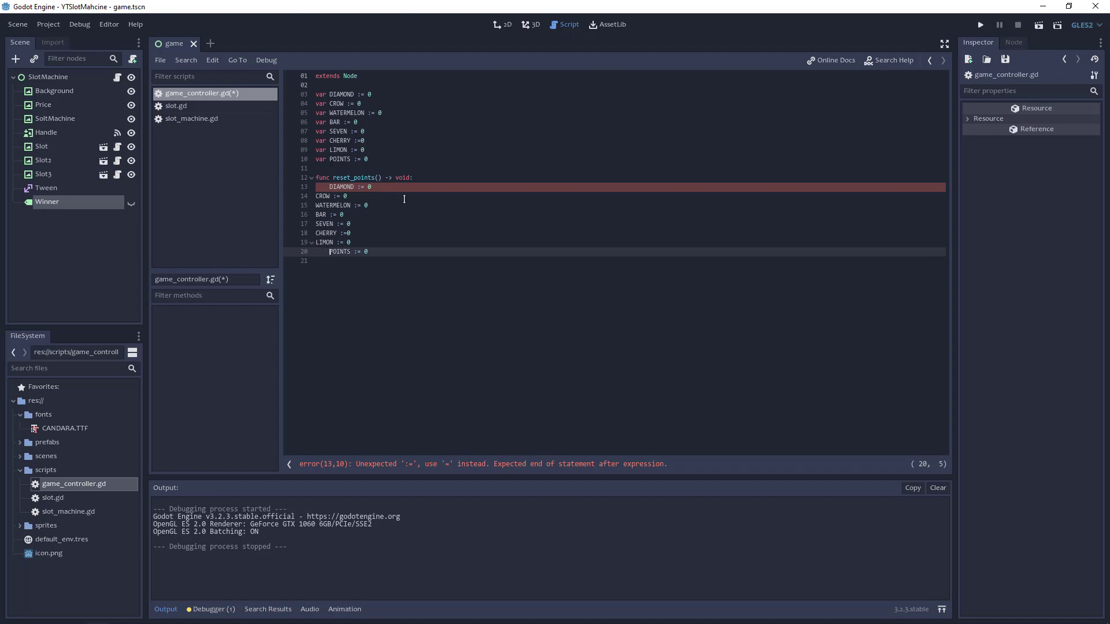
{"action": "key", "text": "shift+Tab"}
{"action": "key", "text": "shift+Up"}
{"action": "key", "text": "shift+Up"}
{"action": "key", "text": "shift+Up"}
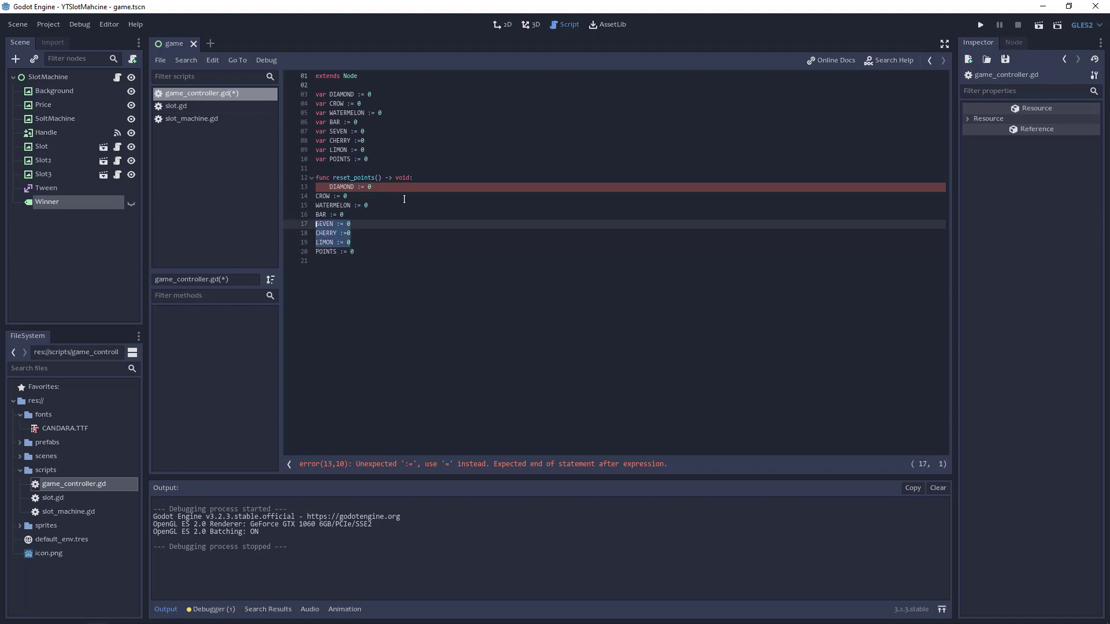
{"action": "key", "text": "shift+Up"}
{"action": "key", "text": "shift+Up"}
{"action": "key", "text": "shift+Up"}
{"action": "key", "text": "Tab"}
{"action": "key", "text": "Up"}
{"action": "key", "text": "Down"}
{"action": "key", "text": "Down"}
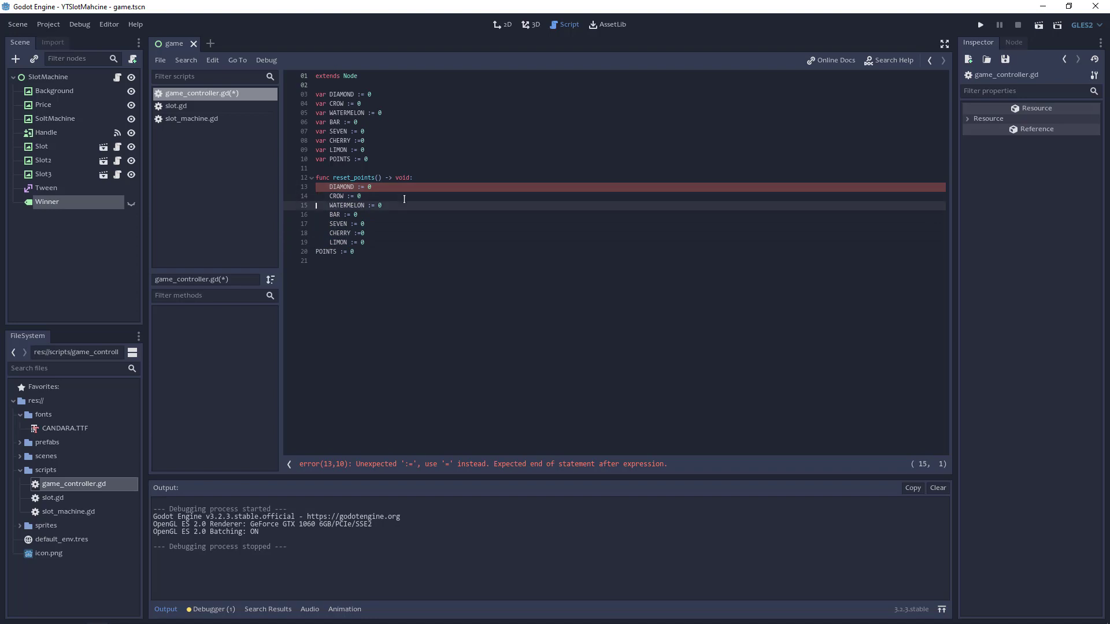
{"action": "key", "text": "Down"}
{"action": "key", "text": "Down"}
{"action": "key", "text": "Down"}
{"action": "key", "text": "Down"}
{"action": "key", "text": "Tab"}
Turn each ':=' into '=' so every counter and POINTS resets to 0, then save the script
{"action": "key", "text": "Up"}
{"action": "key", "text": "Up"}
{"action": "key", "text": "Up"}
{"action": "key", "text": "Up"}
{"action": "key", "text": "Up"}
{"action": "key", "text": "Up"}
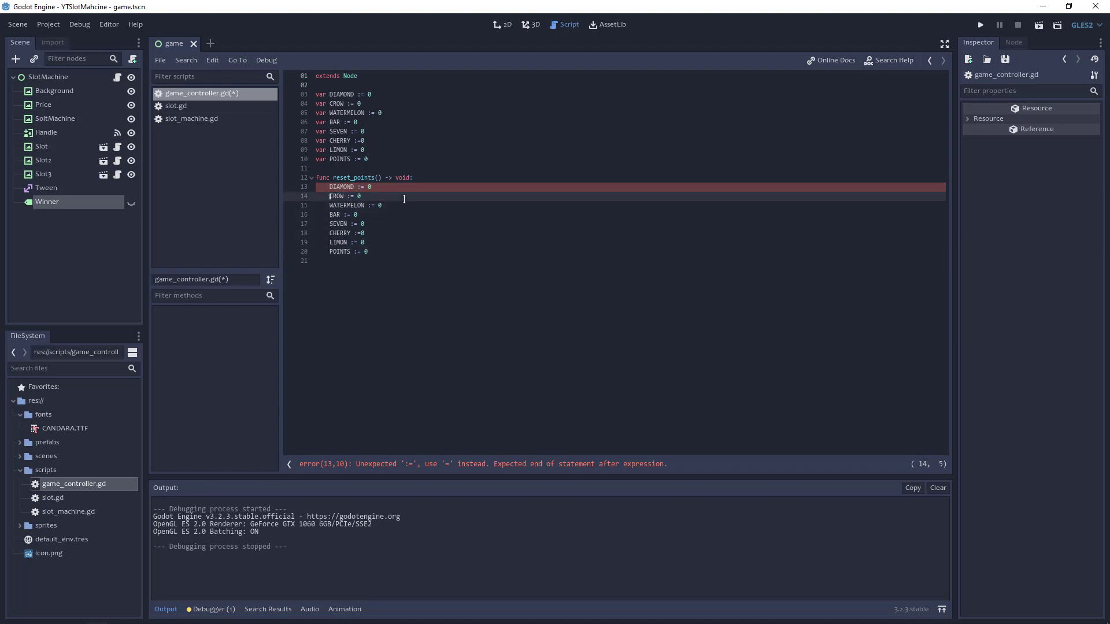
{"action": "key", "text": "Up"}
{"action": "key", "text": "Right"}
{"action": "key", "text": "Right"}
{"action": "key", "text": "Right"}
{"action": "key", "text": "Right"}
{"action": "key", "text": "BackSpace"}
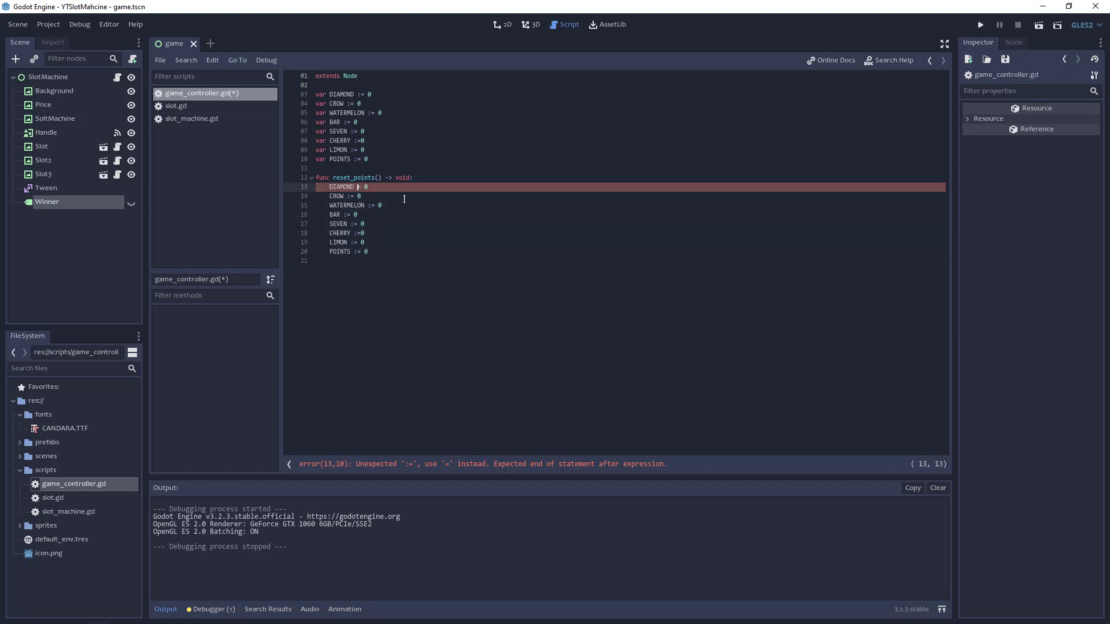
{"action": "key", "text": "Down"}
{"action": "key", "text": "Left"}
{"action": "key", "text": "Left"}
{"action": "key", "text": "Left"}
{"action": "key", "text": "Delete"}
{"action": "key", "text": "Down"}
{"action": "key", "text": "Right"}
{"action": "key", "text": "Right"}
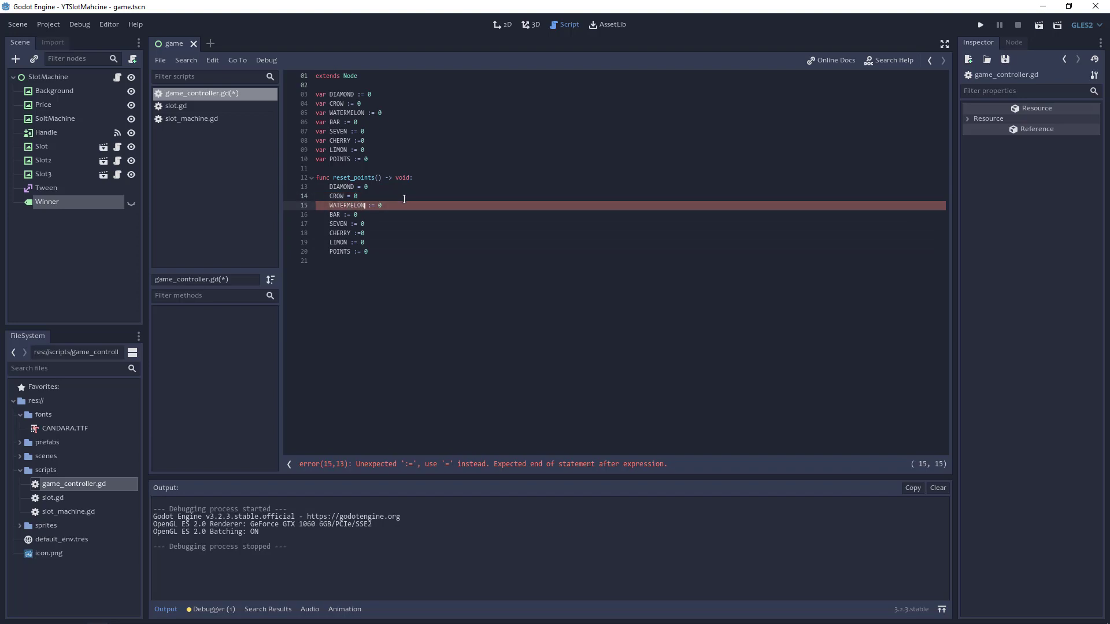
{"action": "key", "text": "Right"}
{"action": "key", "text": "Delete"}
{"action": "key", "text": "Down"}
{"action": "key", "text": "Left"}
{"action": "key", "text": "Left"}
{"action": "key", "text": "Left"}
{"action": "key", "text": "Delete"}
{"action": "key", "text": "Down"}
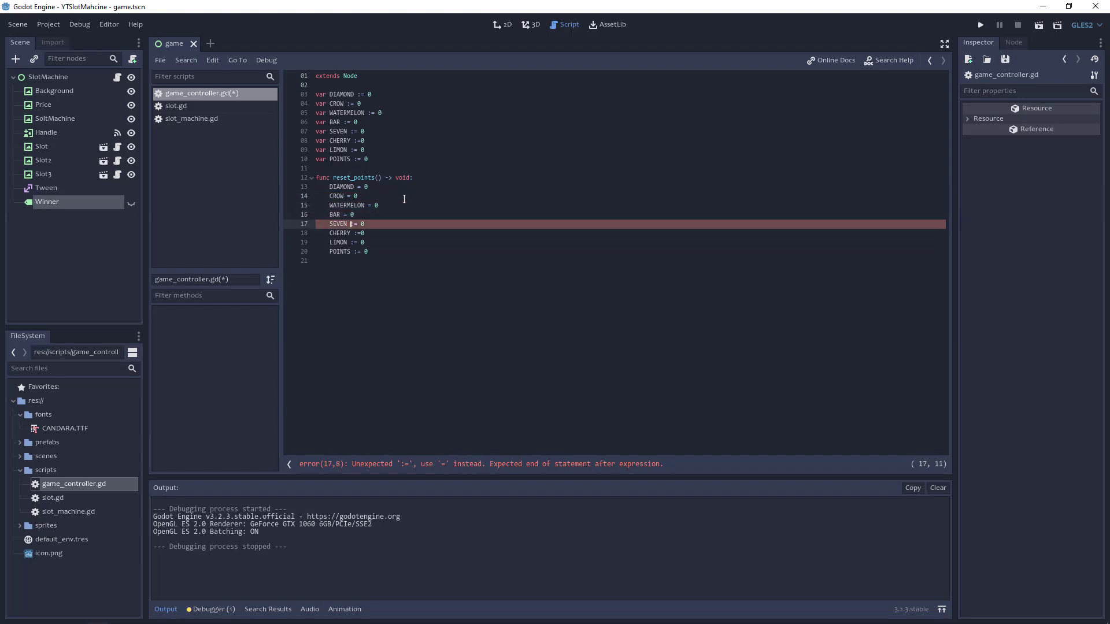
{"action": "key", "text": "Delete"}
{"action": "key", "text": "Down"}
{"action": "key", "text": "Right"}
{"action": "key", "text": "Delete"}
{"action": "key", "text": "Down"}
{"action": "key", "text": "BackSpace"}
{"action": "key", "text": "Down"}
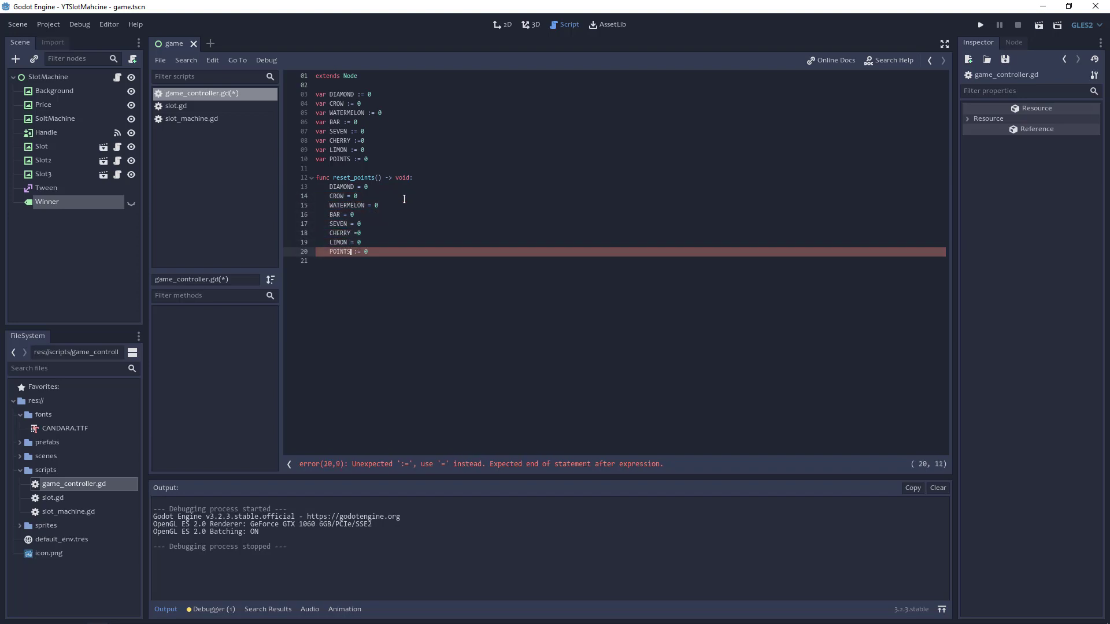
{"action": "key", "text": "Right"}
{"action": "key", "text": "Delete"}
{"action": "key", "text": "ctrl+s"}
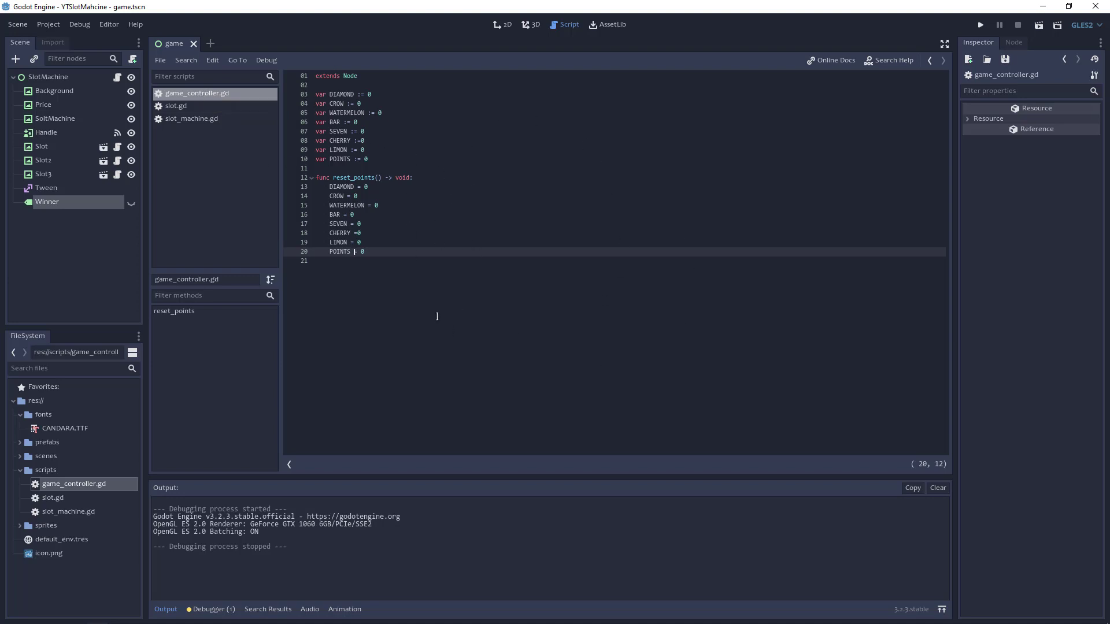
Register res://scripts/game_controller.gd as the GameController AutoLoad in Project Settings
{"action": "left_click", "coordinate": [54, 27]}
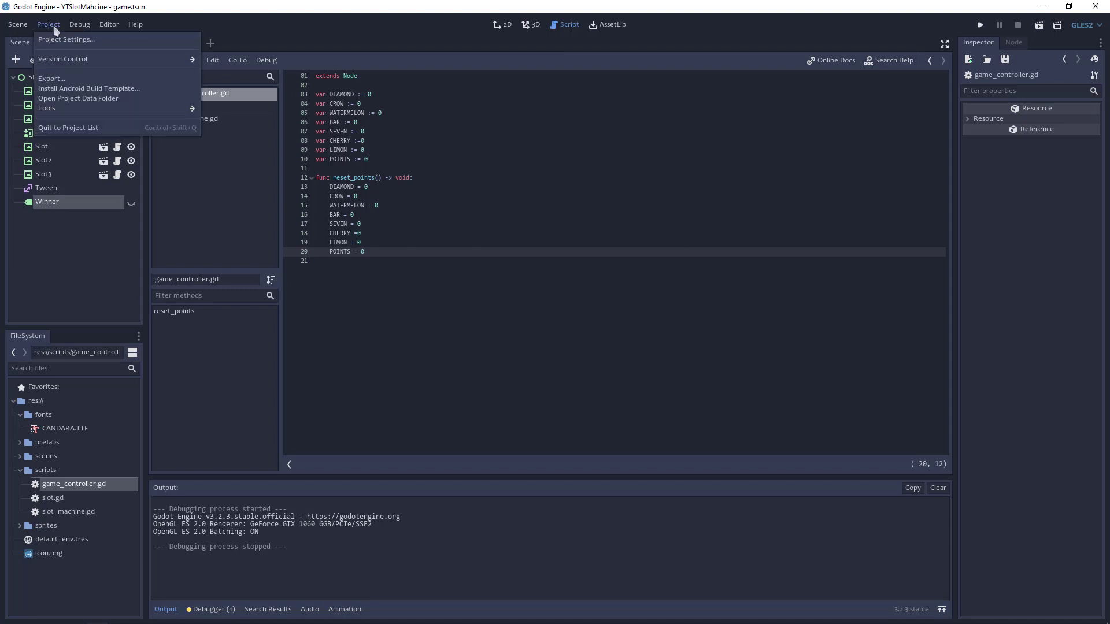
{"action": "left_click", "coordinate": [96, 44]}
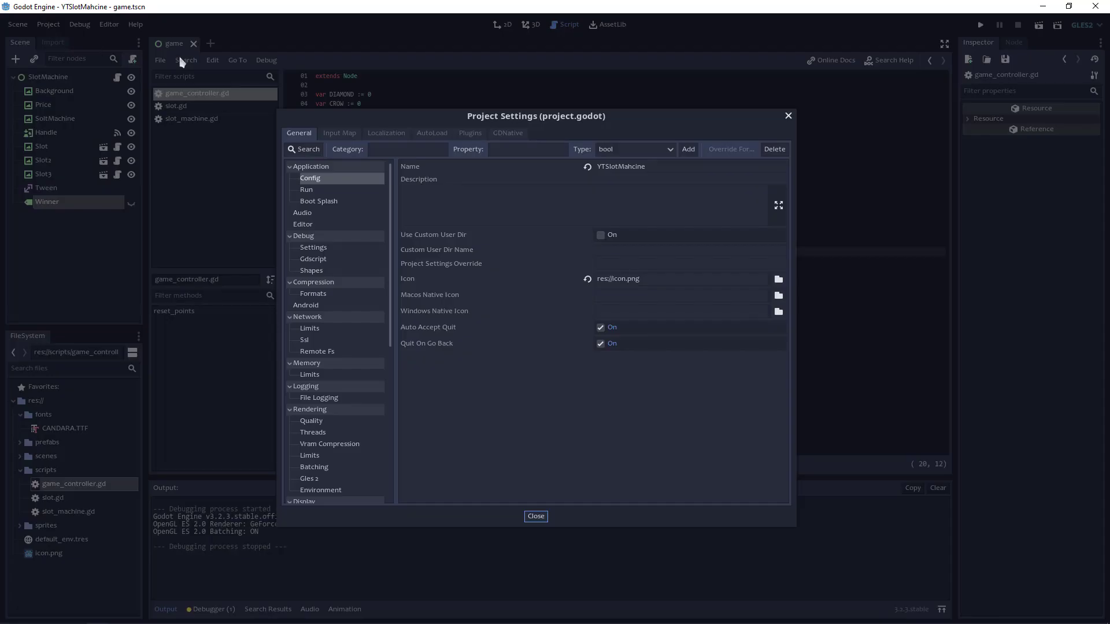
{"action": "left_click", "coordinate": [431, 137]}
{"action": "left_click", "coordinate": [505, 150]}
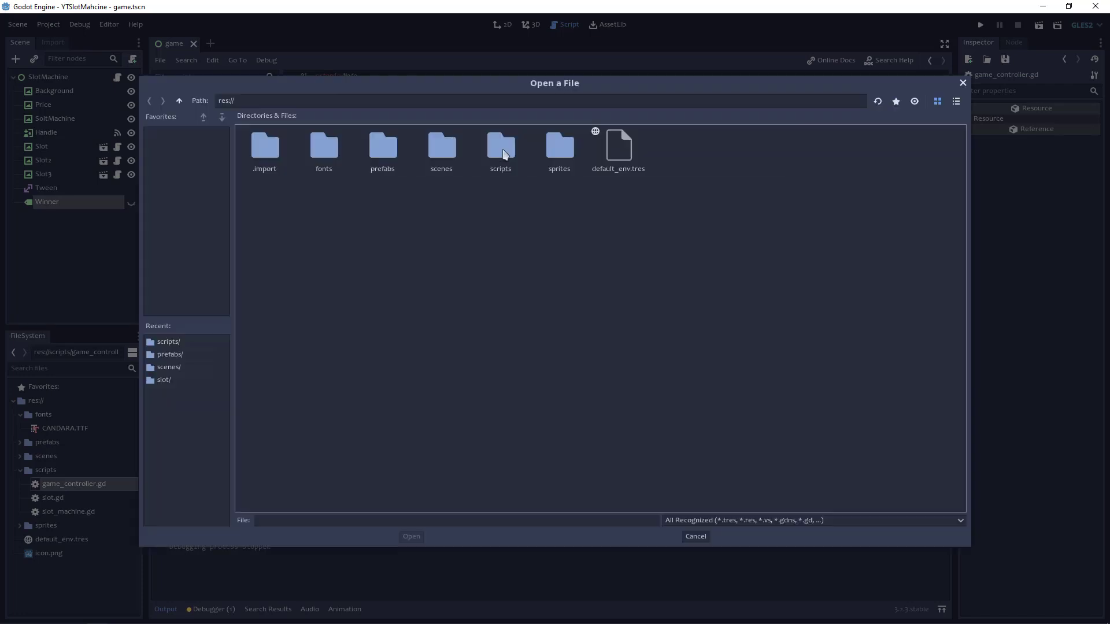
{"action": "double_click", "coordinate": [504, 153]}
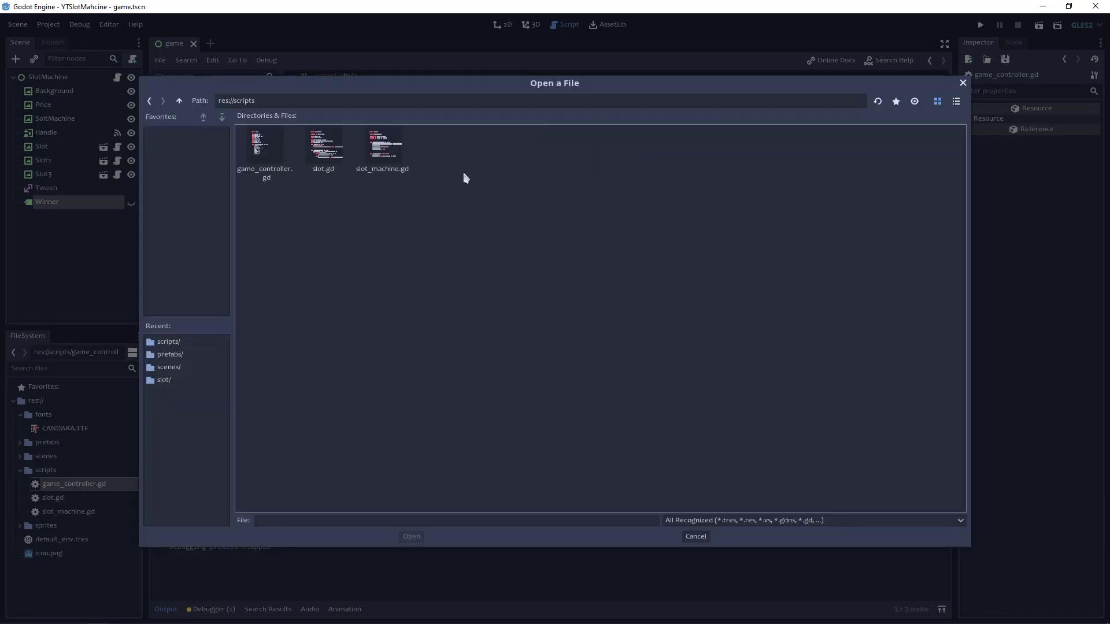
{"action": "left_click", "coordinate": [263, 152]}
{"action": "double_click", "coordinate": [263, 151]}
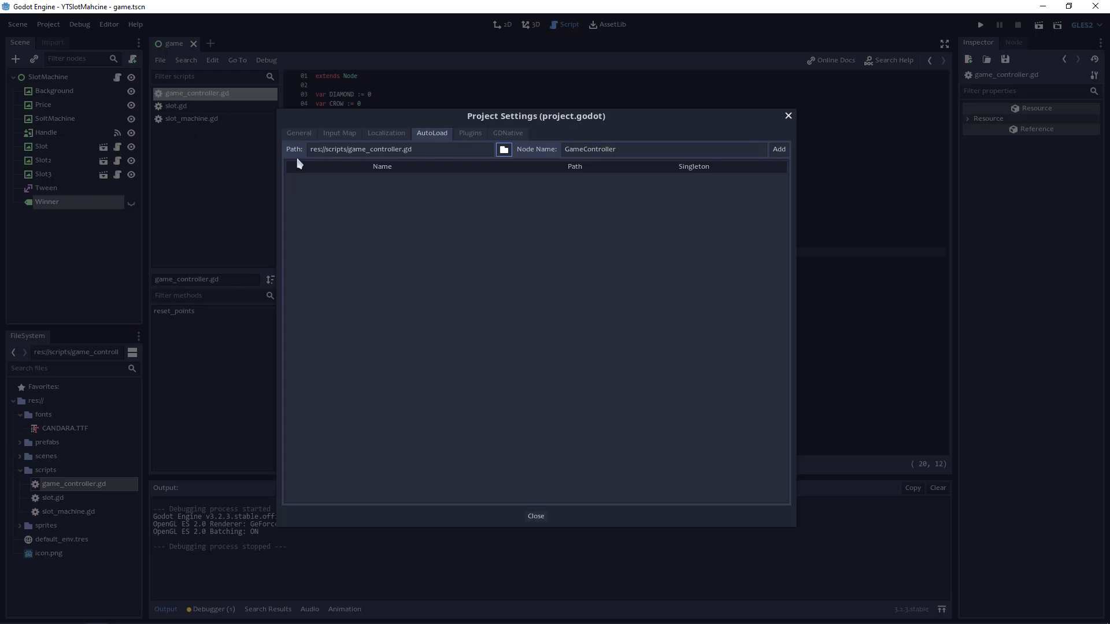
{"action": "left_click", "coordinate": [775, 149]}
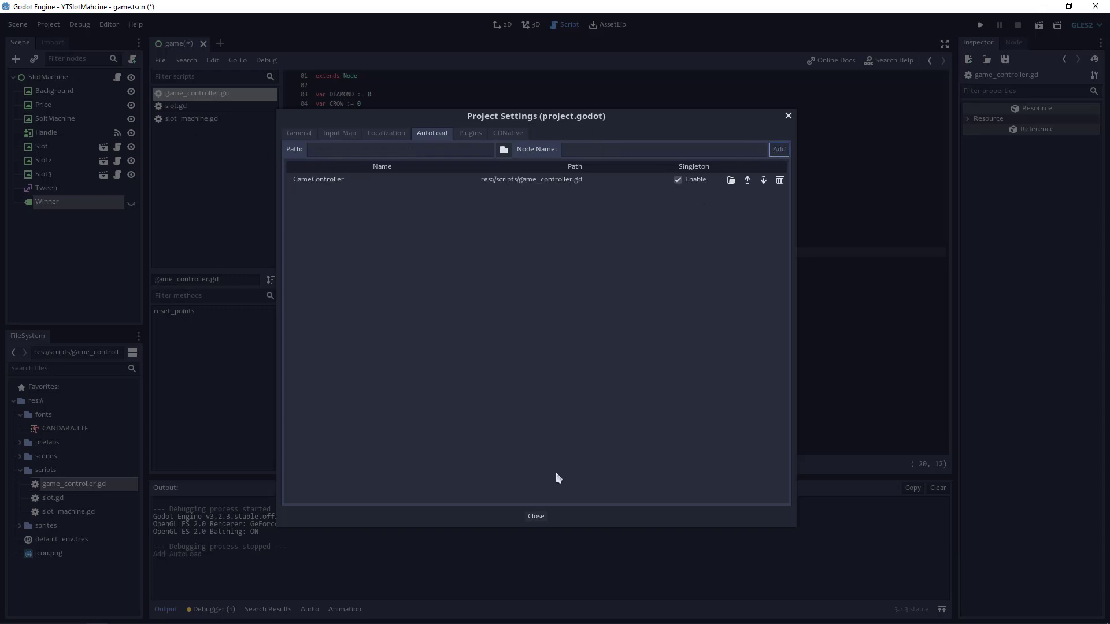
{"action": "left_click", "coordinate": [536, 516]}
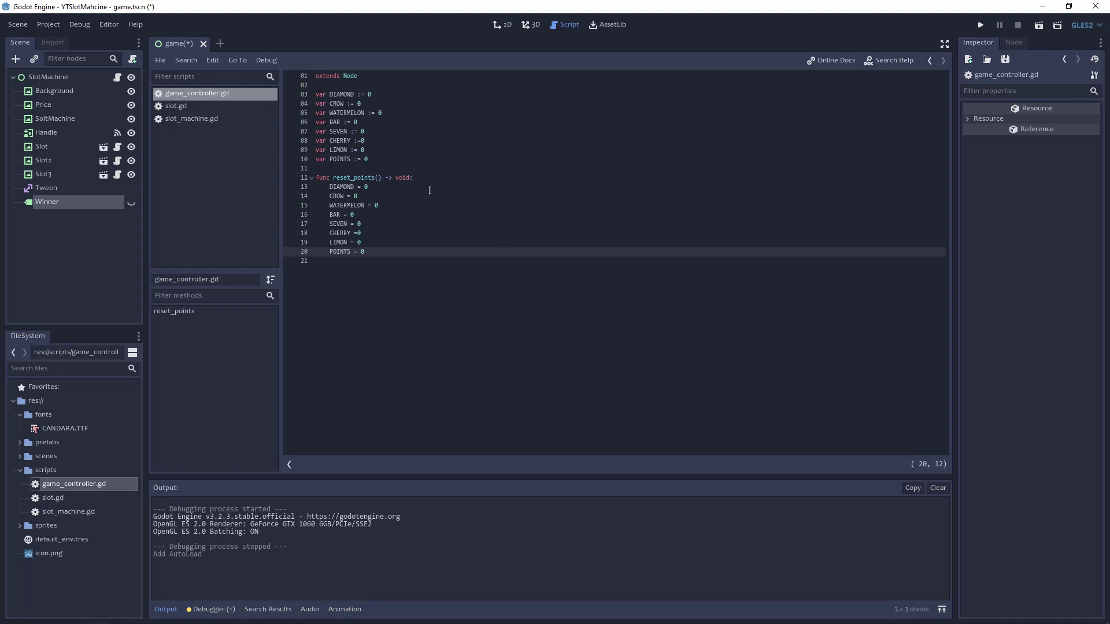
{"action": "left_click", "coordinate": [180, 110]}
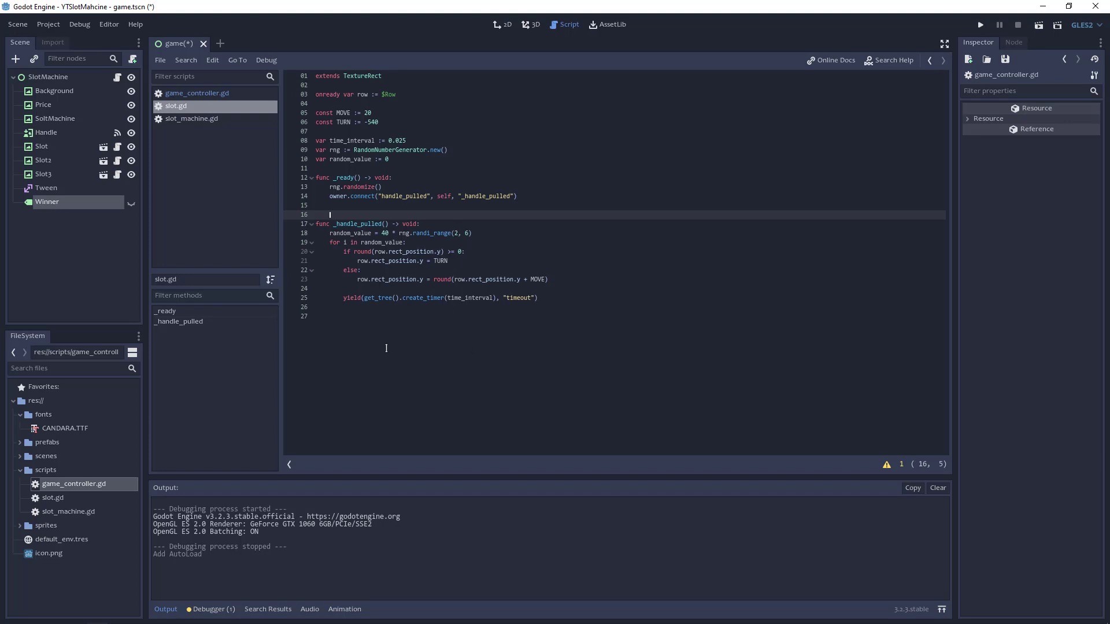
{"action": "left_click", "coordinate": [570, 298]}
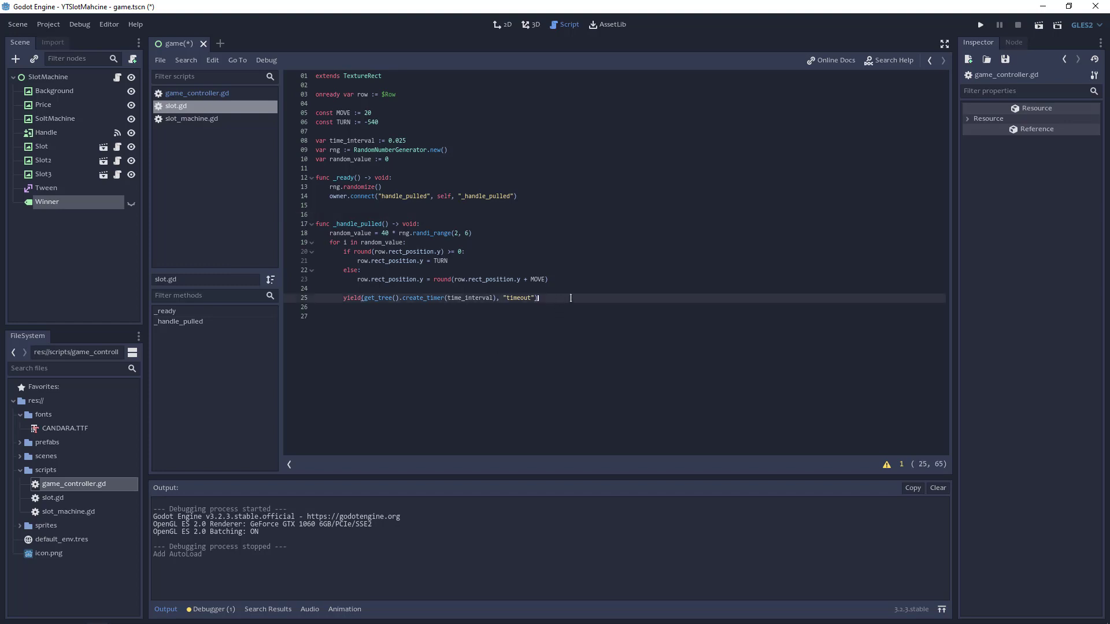
{"action": "key", "text": "Return"}
{"action": "key", "text": "Return"}
{"action": "key", "text": "Return"}
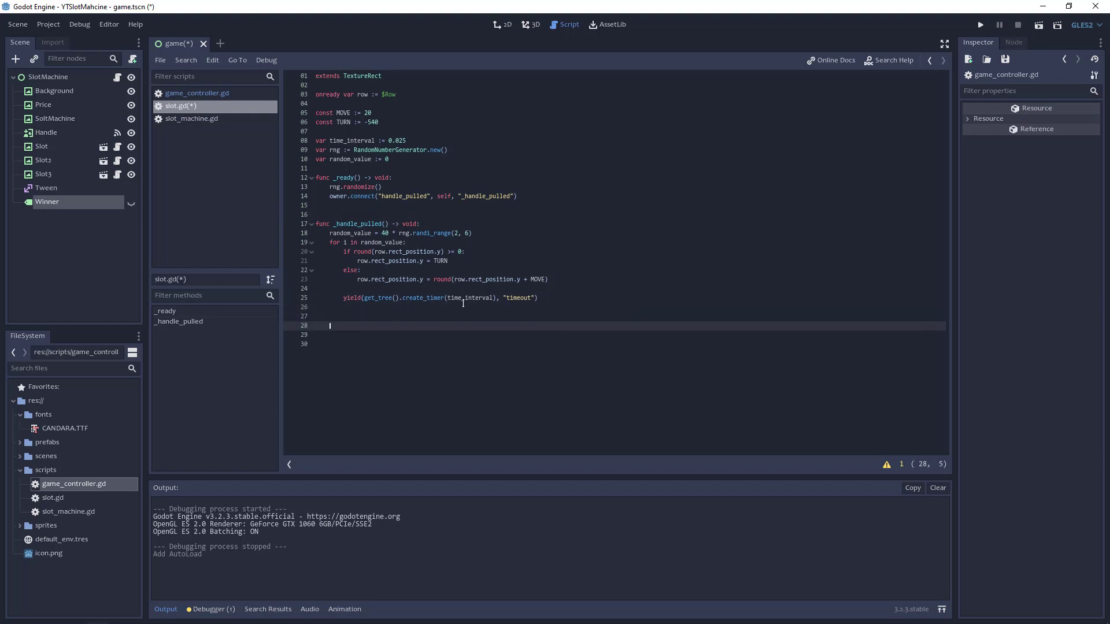
{"action": "key", "text": "BackSpace"}
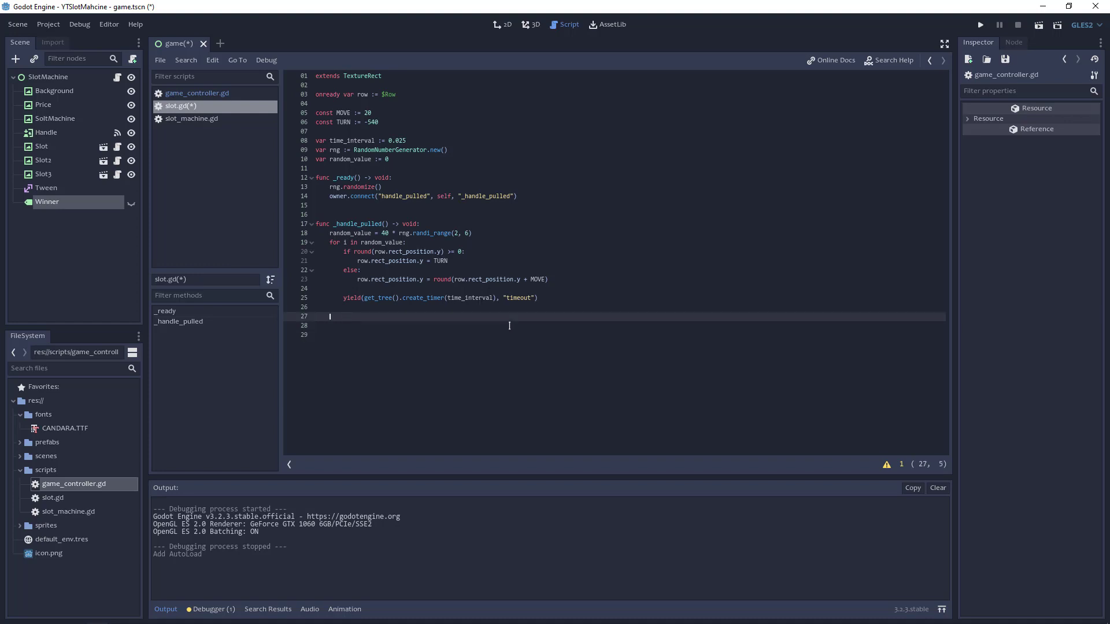
{"action": "key", "text": "Return"}
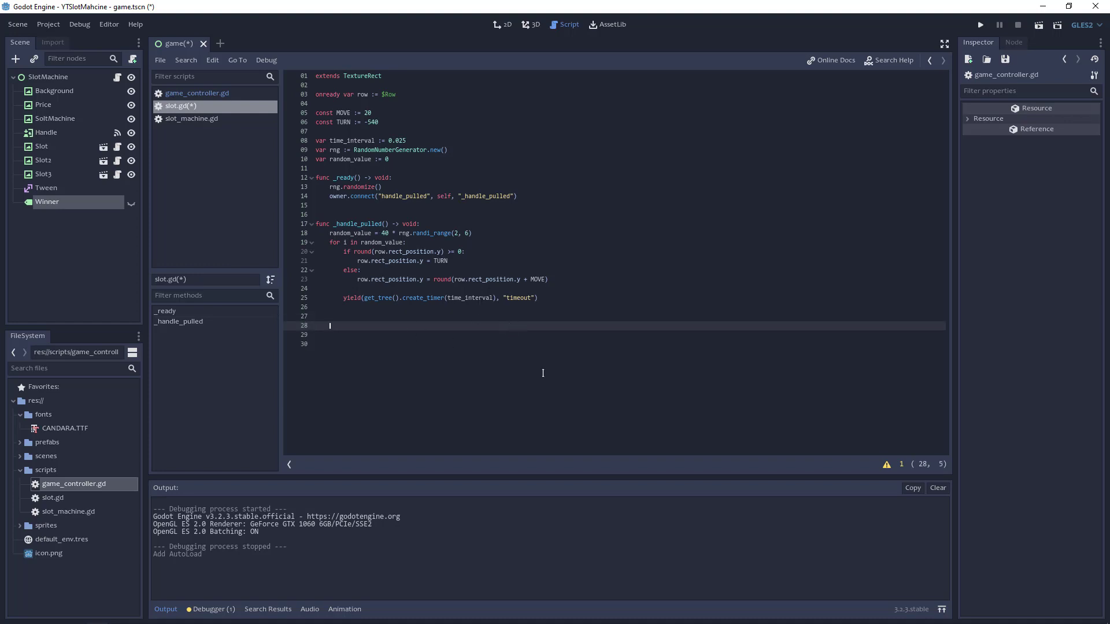
Paste the symbol-counting match on row.rect_position.y into slot.gd, fix its indent and colon, and save
{"action": "type", "text": "match(row.rect_position.y): \t\t0000.0: GameController.DIAMOND += 1 \t\t-560.0: GameController.DIAMOND += 1 \t\t-480.0: GameController.LIMON += 1 \t\t-400.0: GameController.CHERRY += 1 \t\t-320.0: GameController.SEVEN += 1 \t\t-240.0: GameController.BAR += 1 \t\t-160.0: GameController.WATERMELON += 1 \t\t-080.0: GameController.CROWN += 1"}
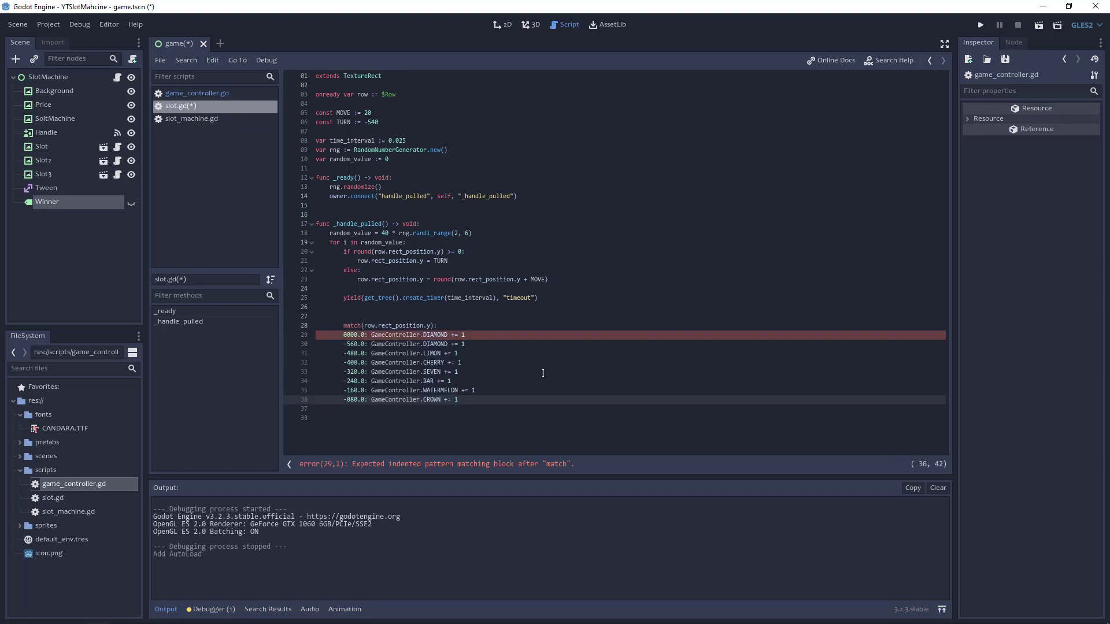
{"action": "left_click", "coordinate": [431, 328]}
{"action": "key", "text": "shift+Tab"}
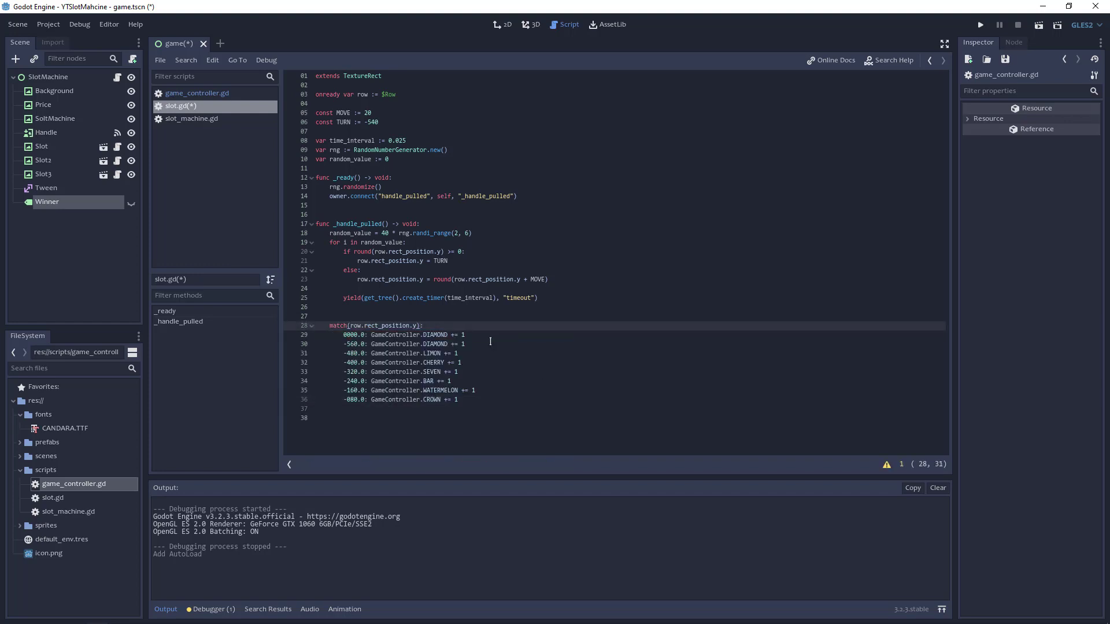
{"action": "type", "text": ":"}
{"action": "left_click", "coordinate": [551, 396]}
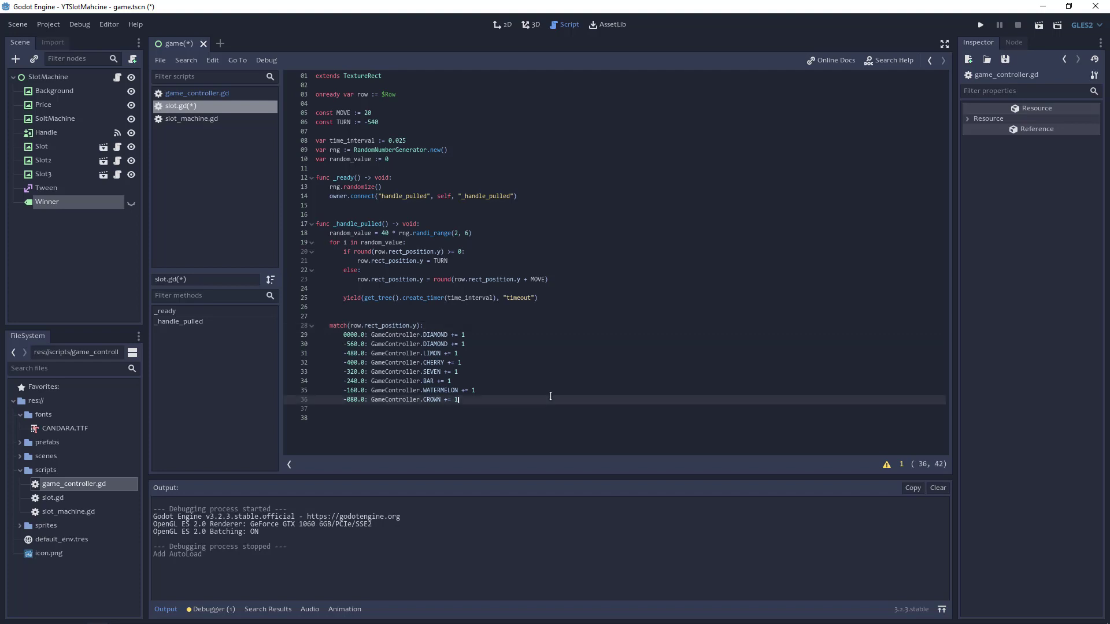
{"action": "key", "text": "ctrl+s"}
Add 'GameController.POINTS += 1' after the match block
{"action": "key", "text": "Return"}
{"action": "key", "text": "Return"}
{"action": "key", "text": "BackSpace"}
{"action": "type", "text": "game"}
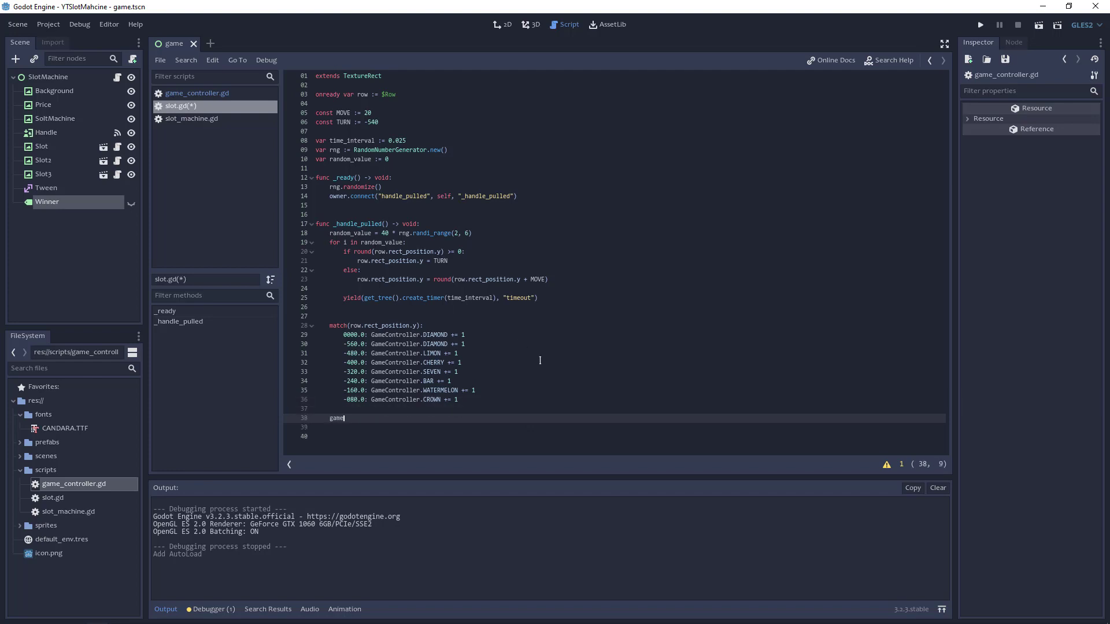
{"action": "key", "text": "Return"}
{"action": "type", "text": ".PO"}
{"action": "type", "text": "INTS += 1"}
Start a new 'func luck() -> void:' function in slot_machine.gd
{"action": "left_click", "coordinate": [198, 119]}
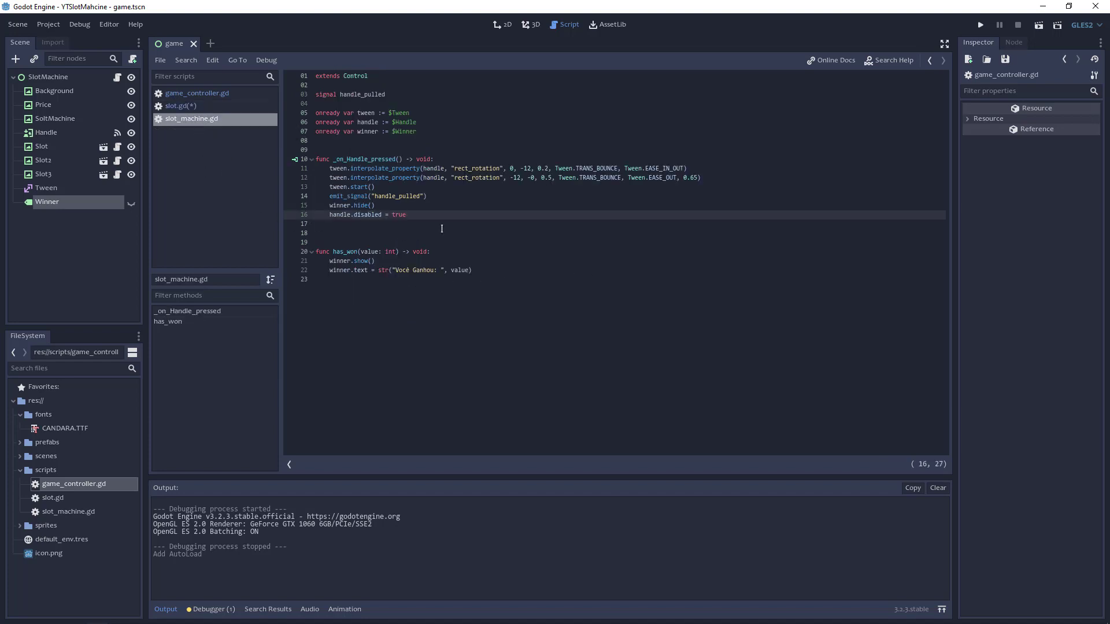
{"action": "key", "text": "Return"}
{"action": "key", "text": "Return"}
{"action": "key", "text": "Return"}
{"action": "type", "text": "func "}
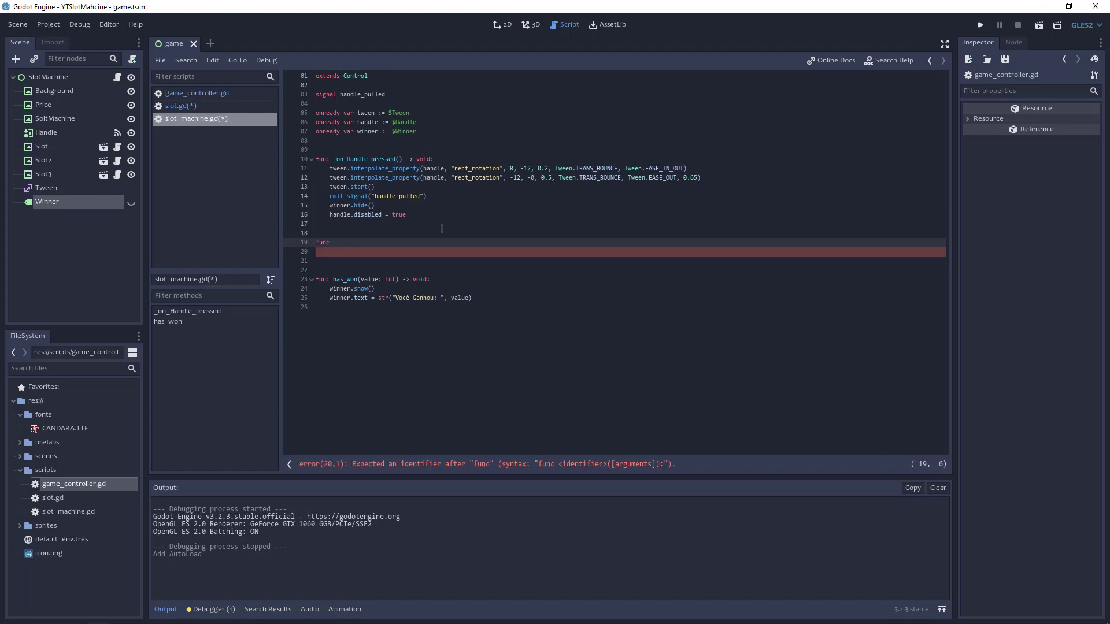
{"action": "type", "text": "luck"}
{"action": "type", "text": "() -"}
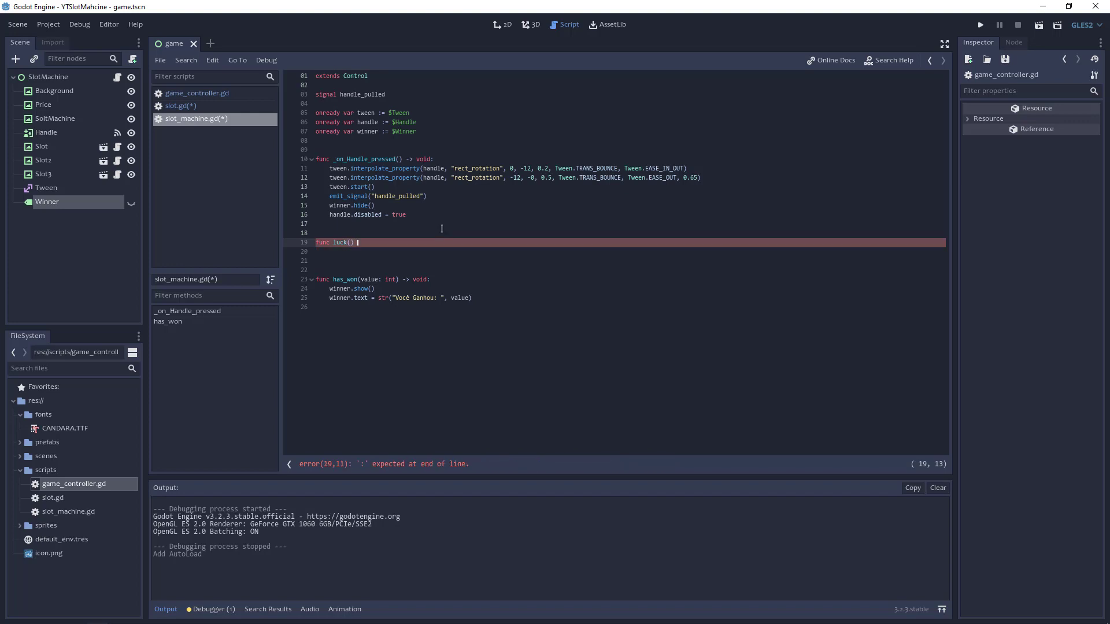
{"action": "type", "text": "> vio"}
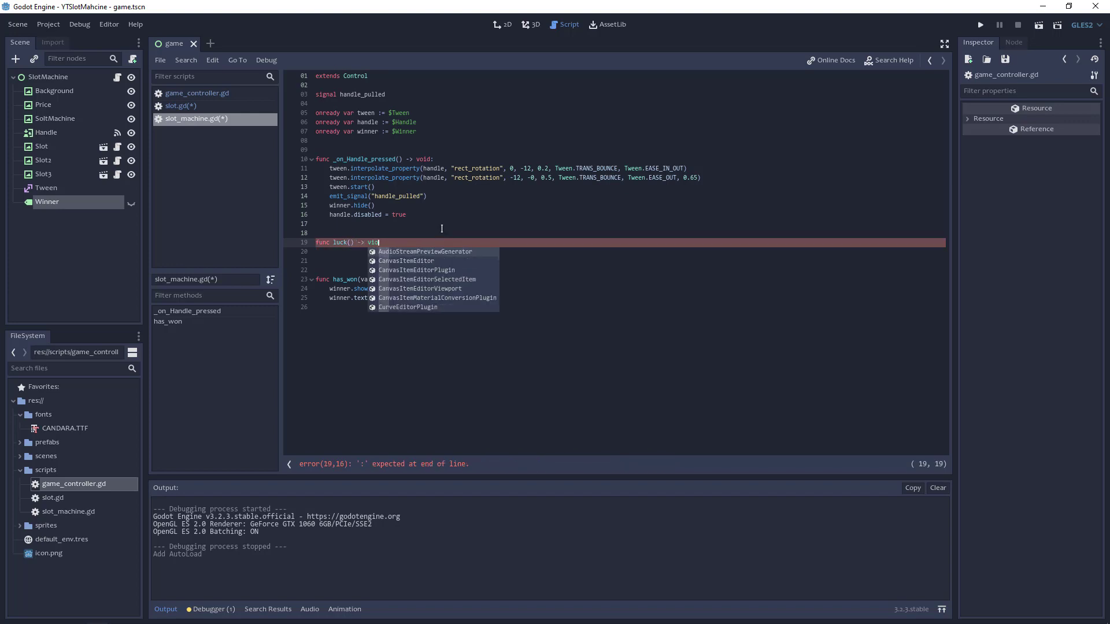
{"action": "key", "text": "BackSpace"}
{"action": "type", "text": "id:"}
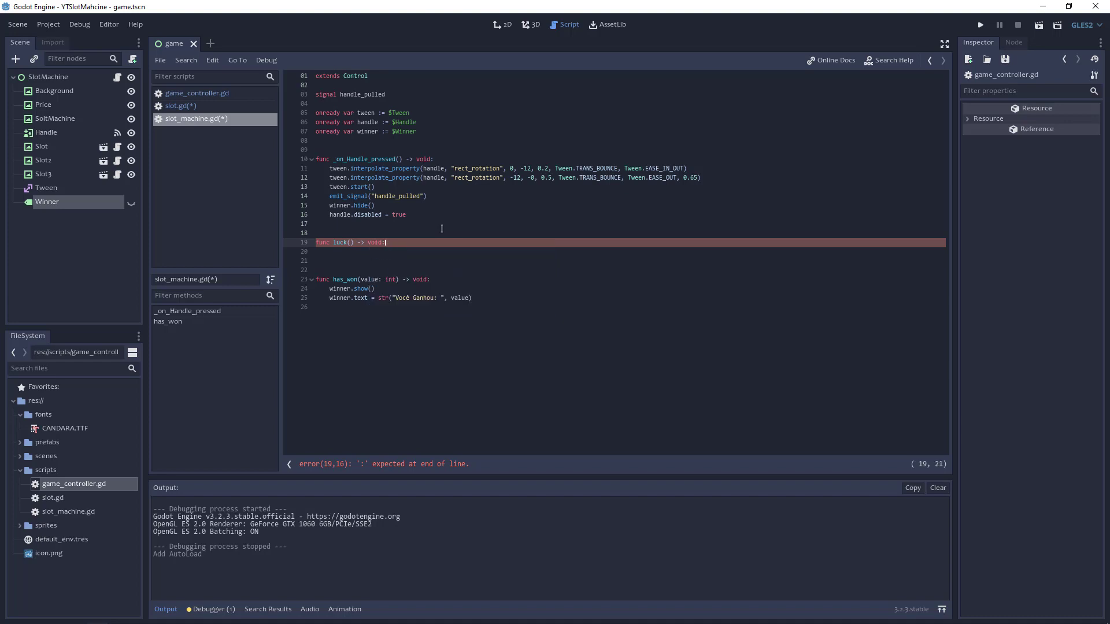
{"action": "key", "text": "Return"}
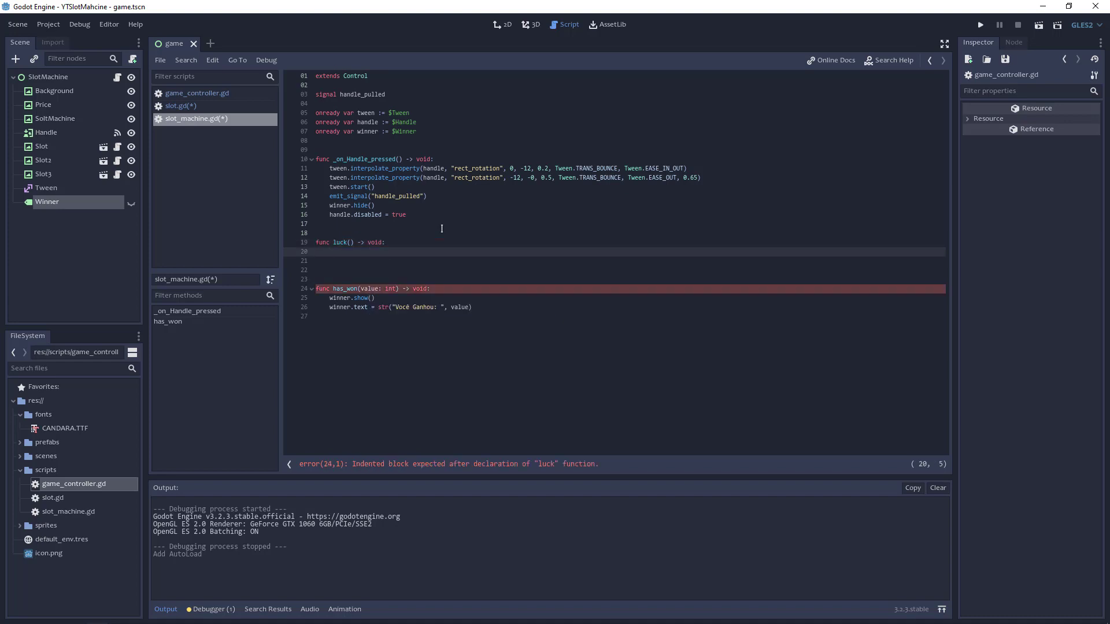
Make luck() return early when GameController.POINTS < 3
{"action": "type", "text": "if Game"}
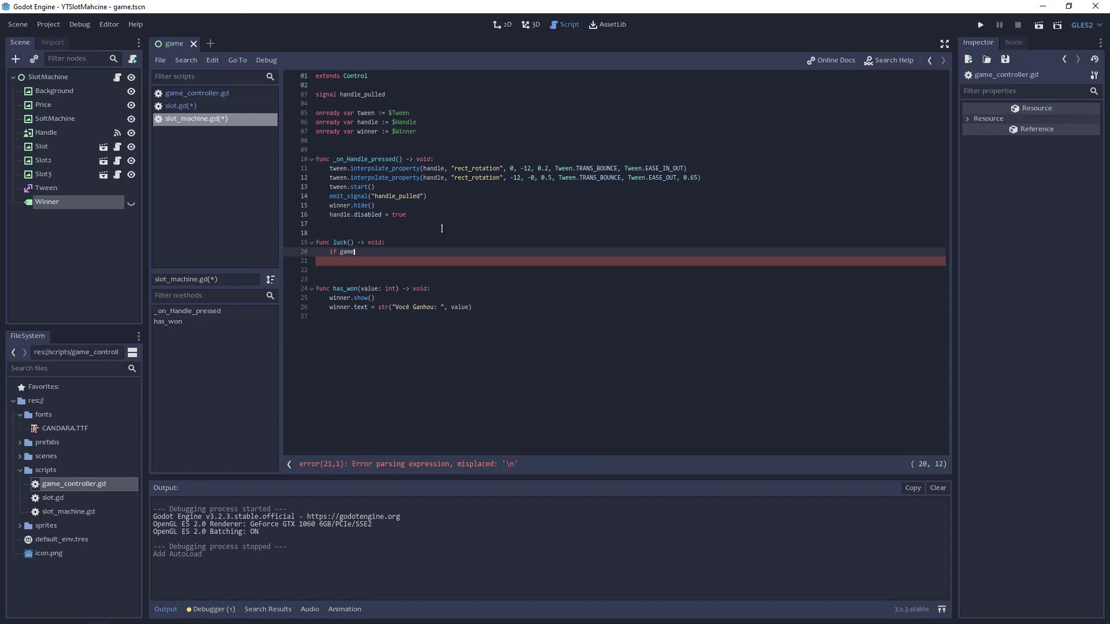
{"action": "key", "text": "Return"}
{"action": "type", "text": ".po"}
{"action": "key", "text": "Return"}
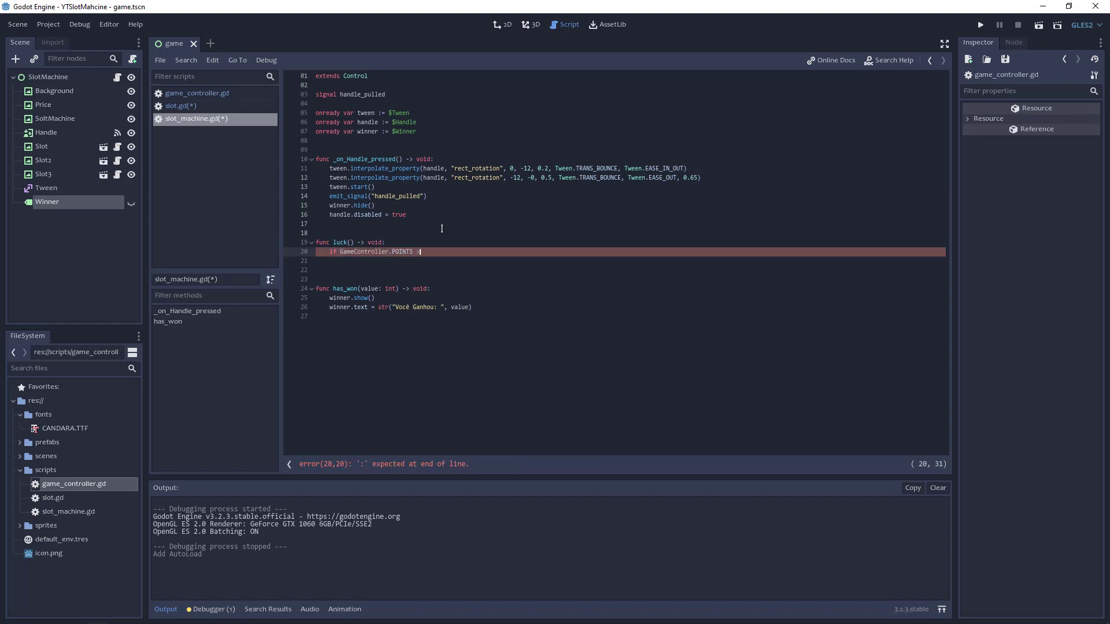
{"action": "type", "text": "= 3:"}
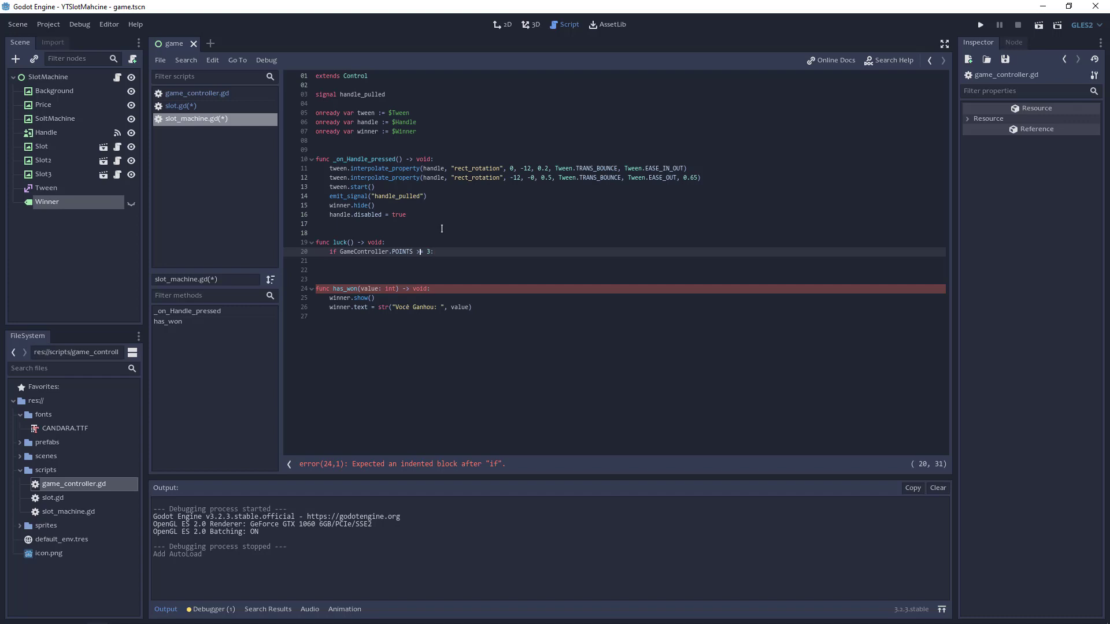
{"action": "key", "text": "BackSpace"}
{"action": "type", "text": "<"}
{"action": "key", "text": "End"}
{"action": "key", "text": "Return"}
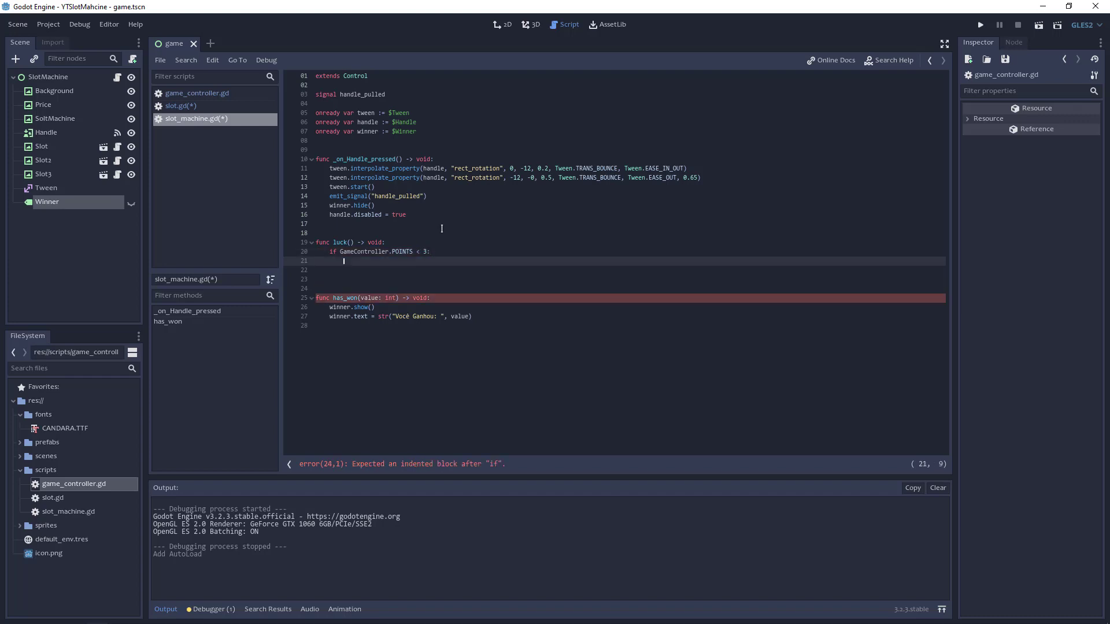
{"action": "type", "text": "retu"}
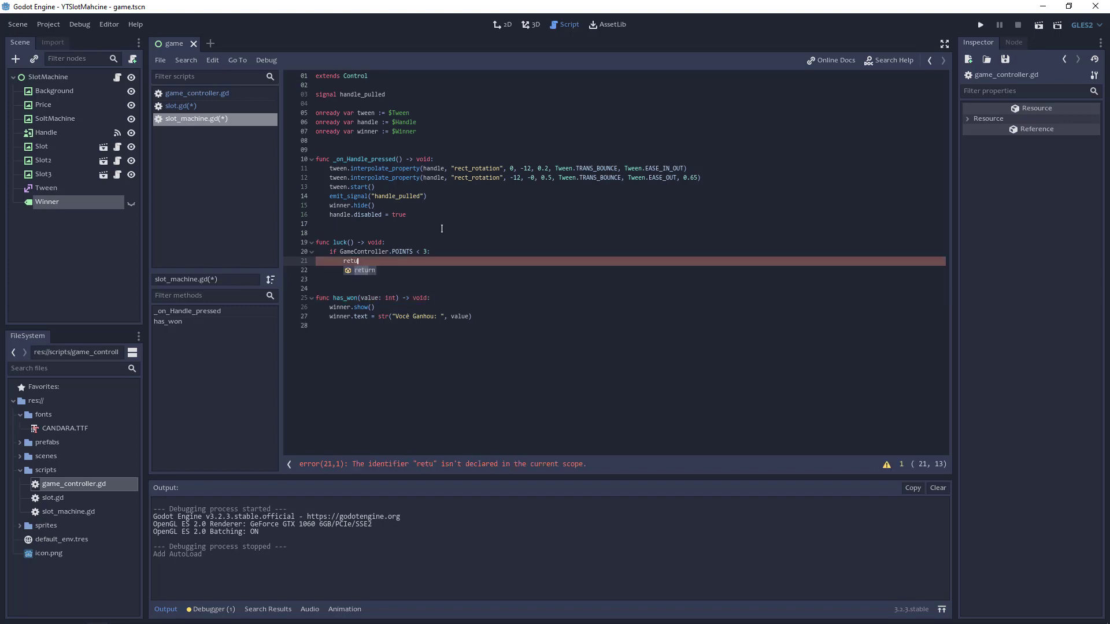
{"action": "key", "text": "Return"}
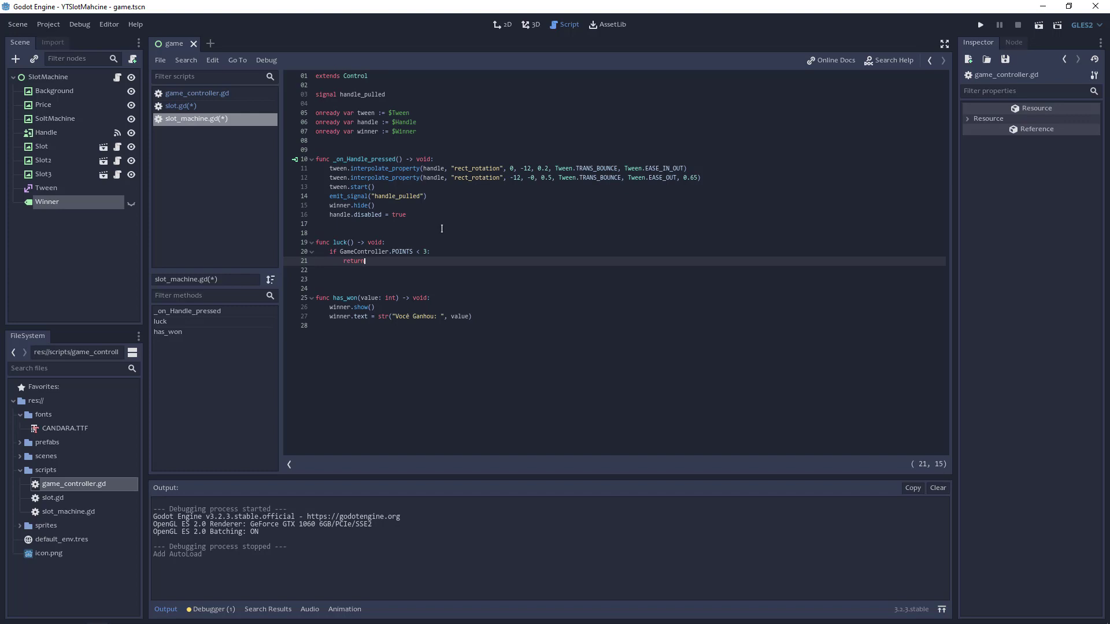
Set handle.disabled = false after the early return in luck()
{"action": "key", "text": "Return"}
{"action": "key", "text": "Return"}
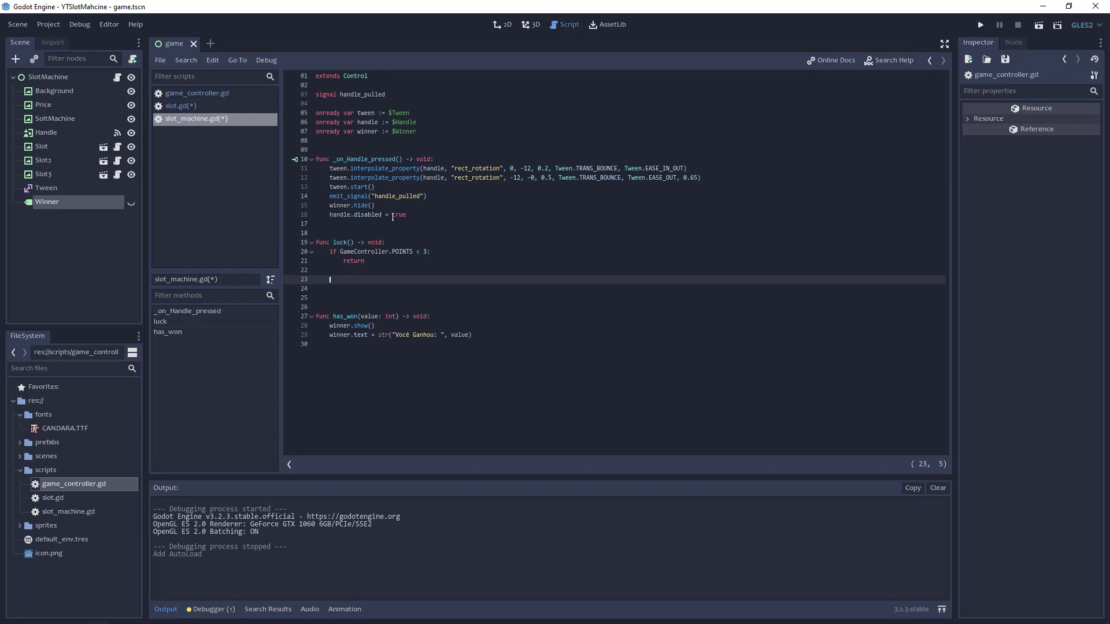
{"action": "type", "text": "handle."}
{"action": "type", "text": "di"}
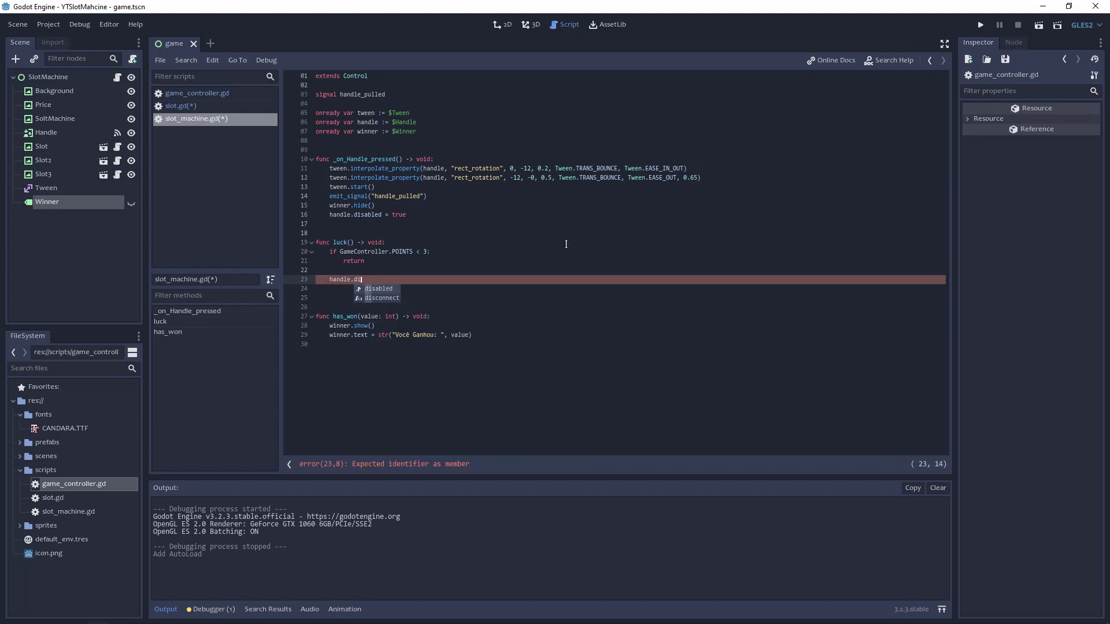
{"action": "key", "text": "Return"}
{"action": "type", "text": "fa"}
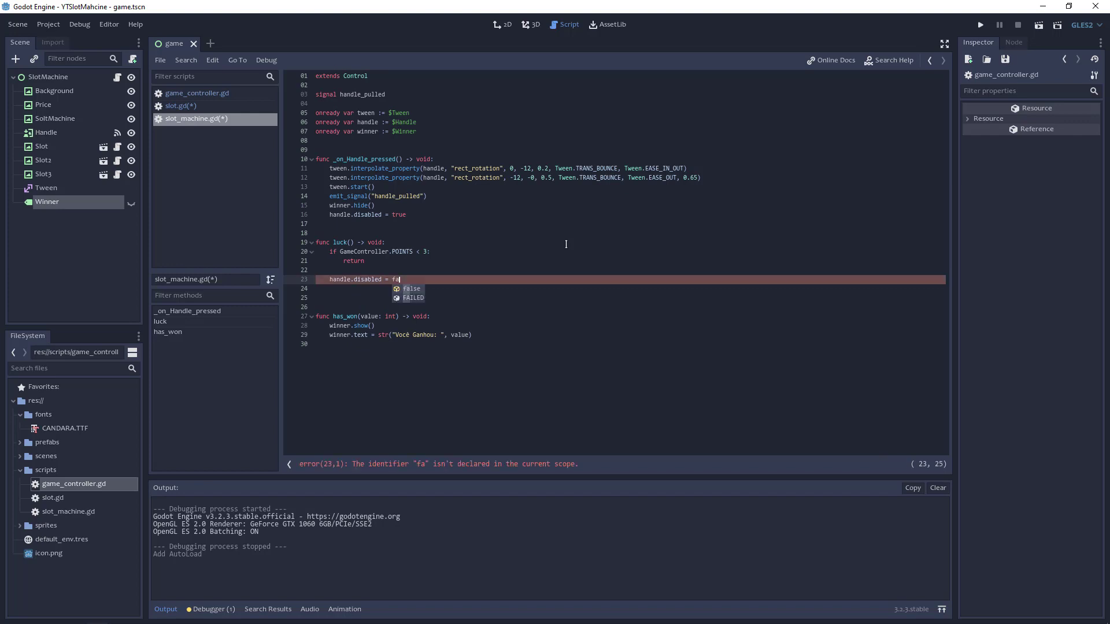
{"action": "key", "text": "Return"}
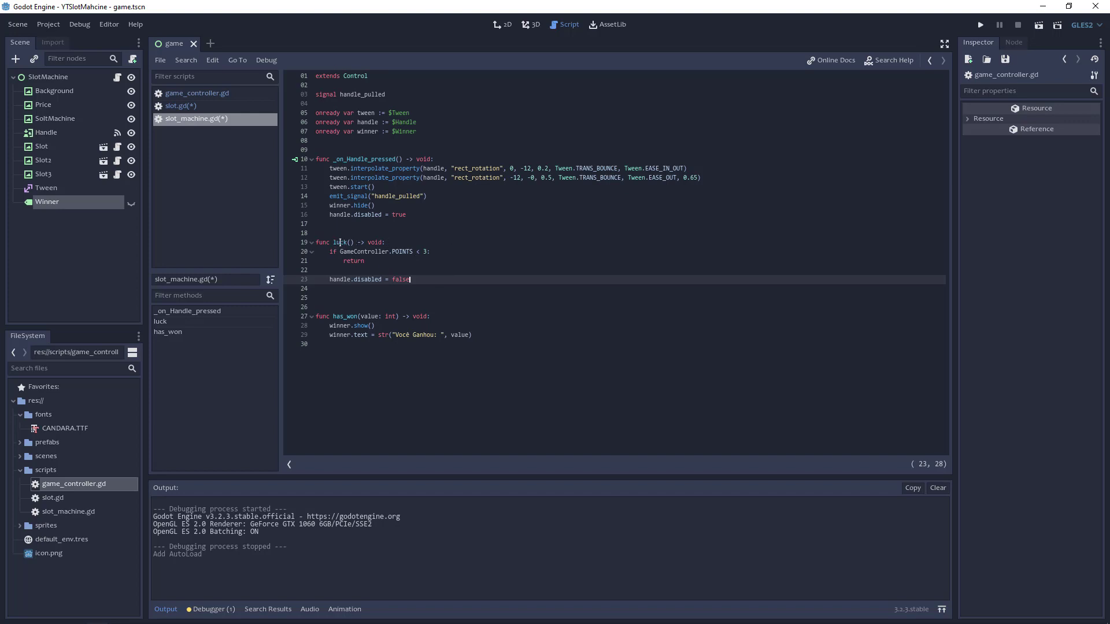
Add owner.luck() after the points increment in slot.gd, save, and go back to slot_machine.gd
{"action": "left_click", "coordinate": [209, 107]}
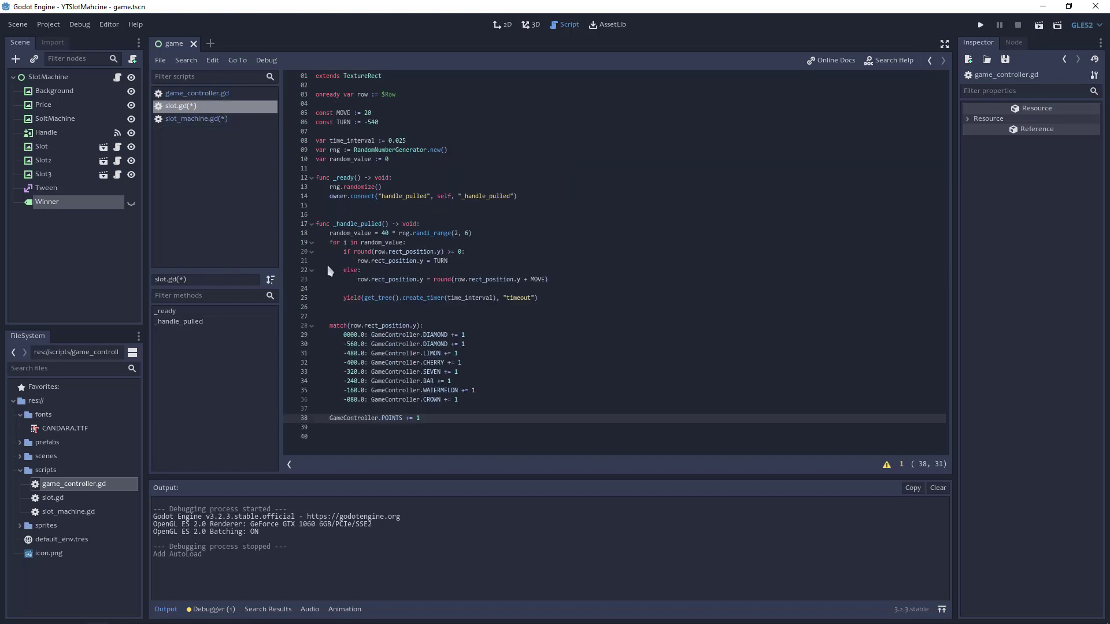
{"action": "key", "text": "Return"}
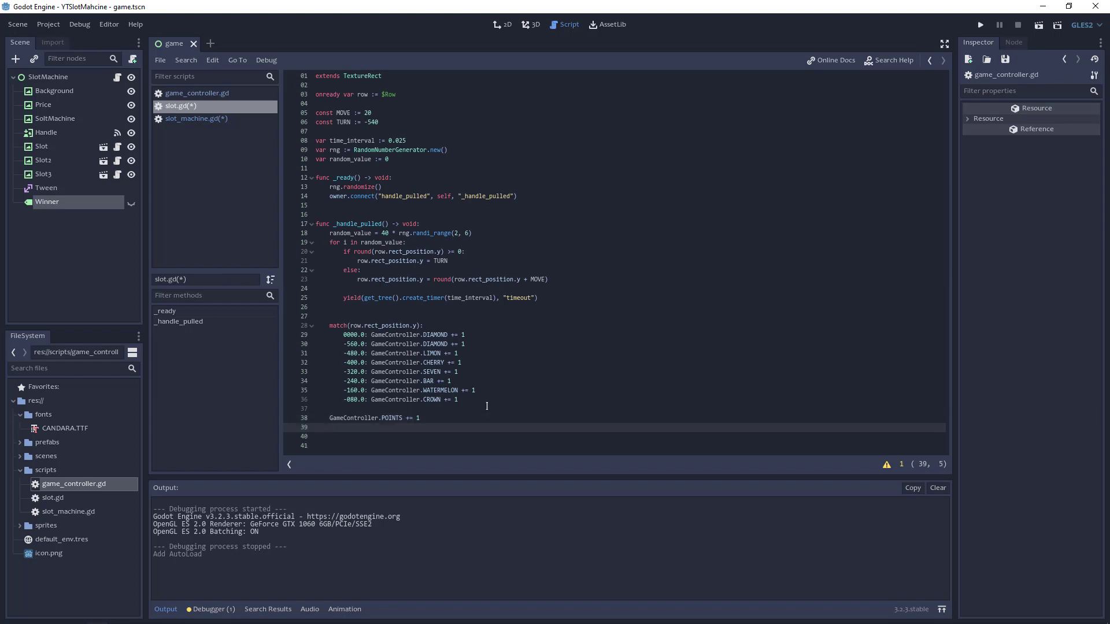
{"action": "type", "text": "owner.;"}
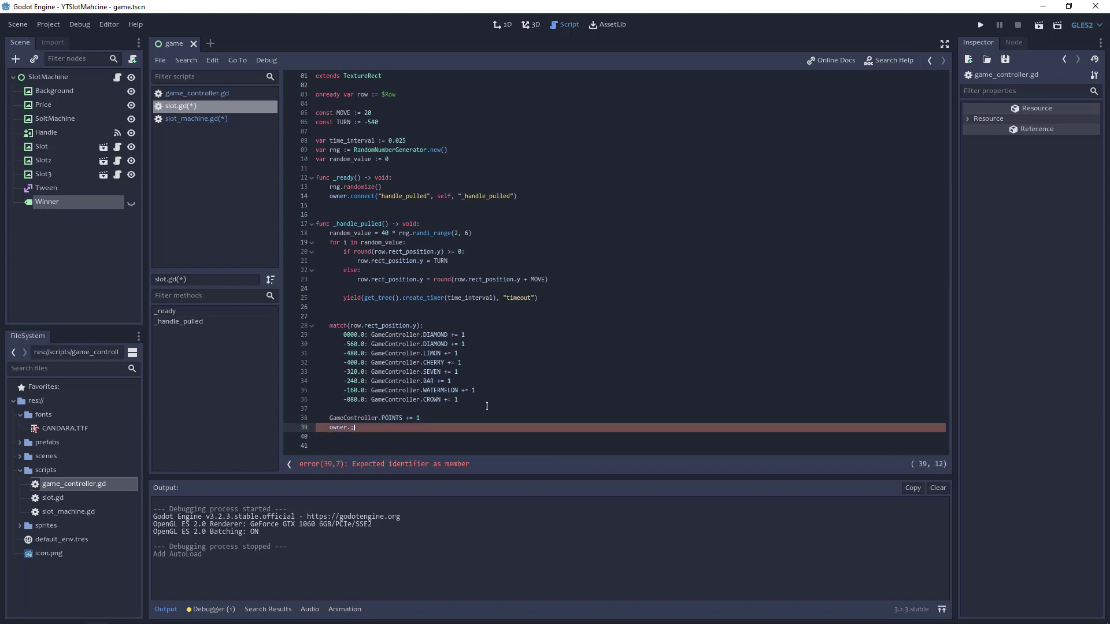
{"action": "key", "text": "BackSpace"}
{"action": "type", "text": "luck"}
{"action": "type", "text": "()"}
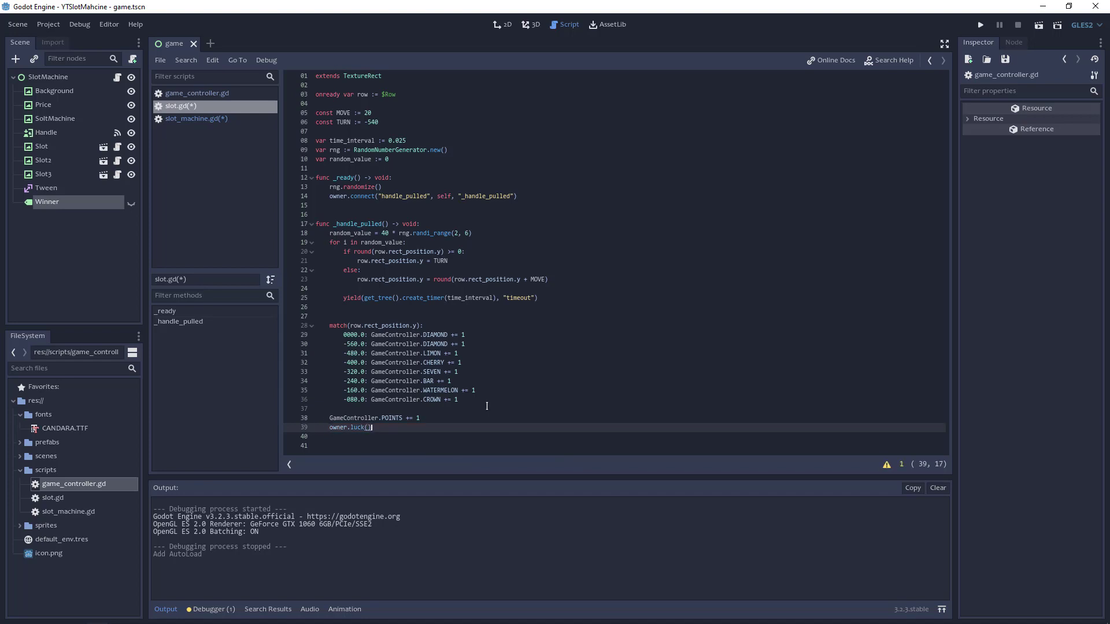
{"action": "key", "text": "ctrl+s"}
{"action": "left_click", "coordinate": [225, 94]}
{"action": "left_click", "coordinate": [207, 119]}
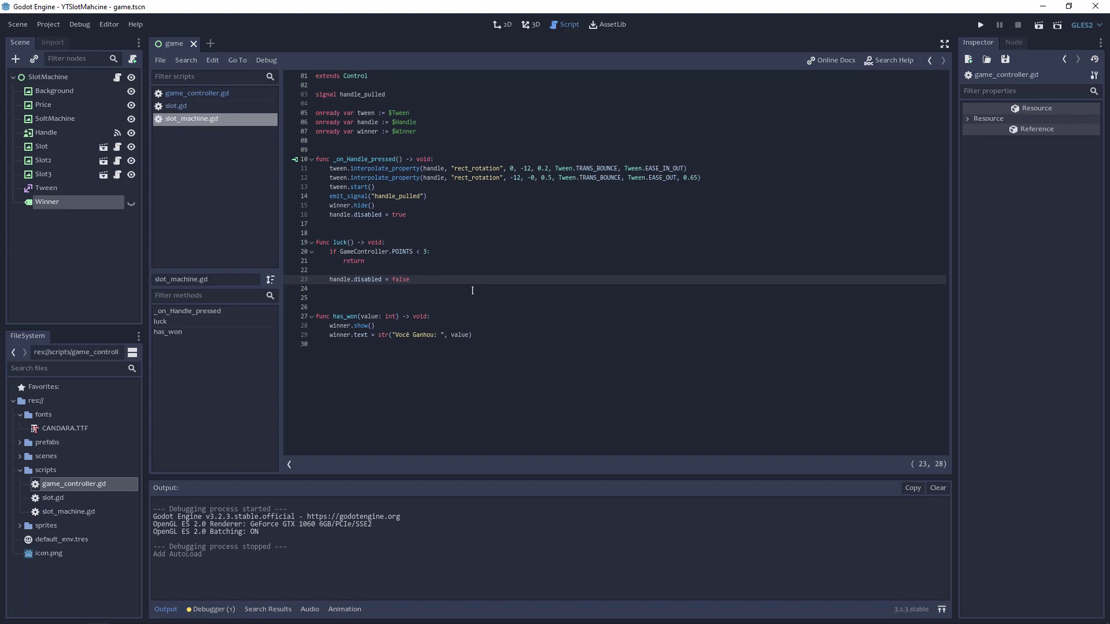
Add 'if GameController.DIAMOND == 2:' calling has_won(100) to luck()
{"action": "key", "text": "Delete"}
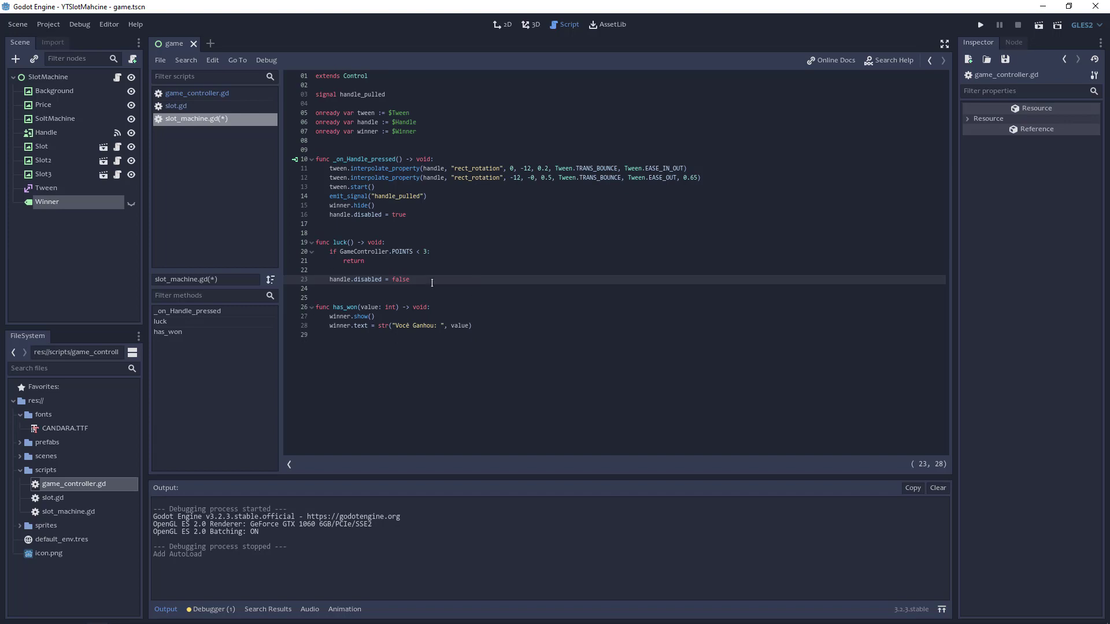
{"action": "key", "text": "Return"}
{"action": "key", "text": "Return"}
{"action": "type", "text": "if "}
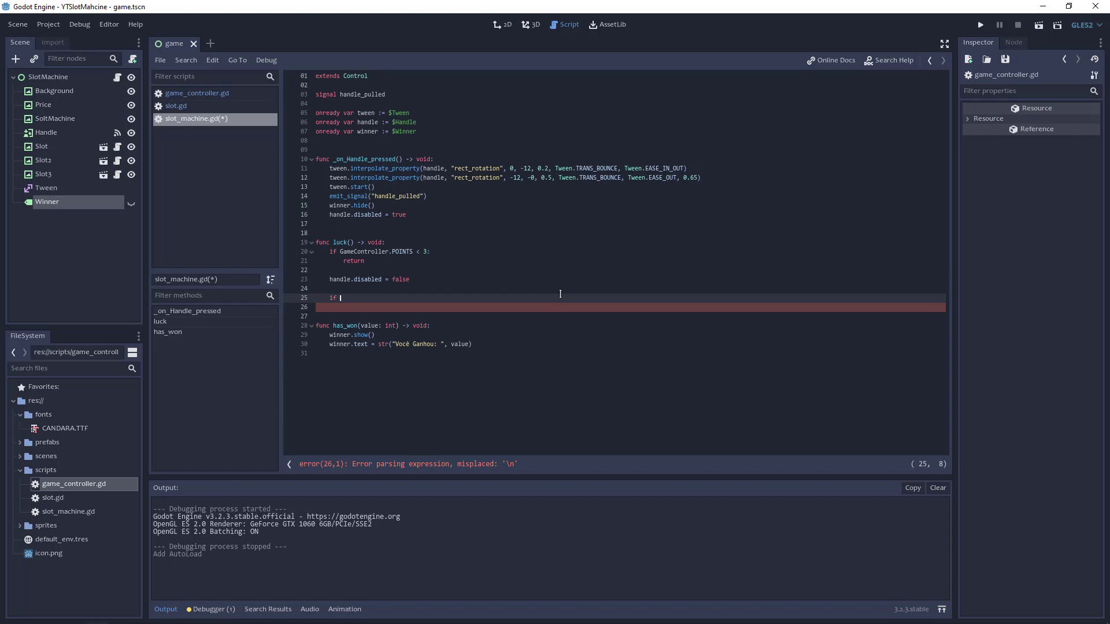
{"action": "type", "text": "GameController"}
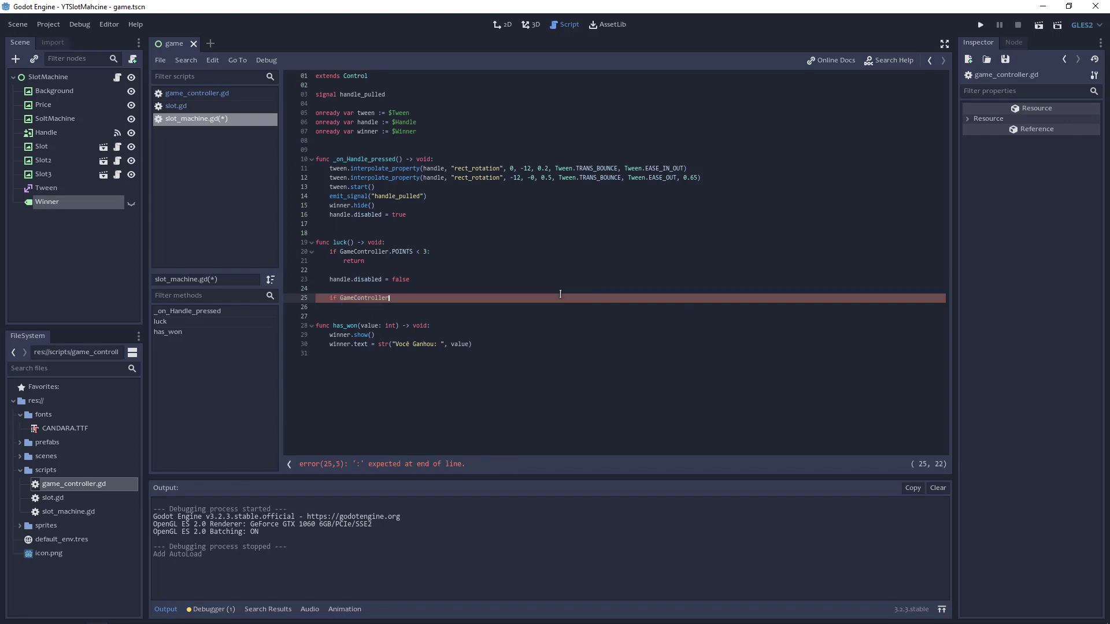
{"action": "type", "text": ".DIAMOND == 2"}
{"action": "type", "text": ":"}
{"action": "key", "text": "Return"}
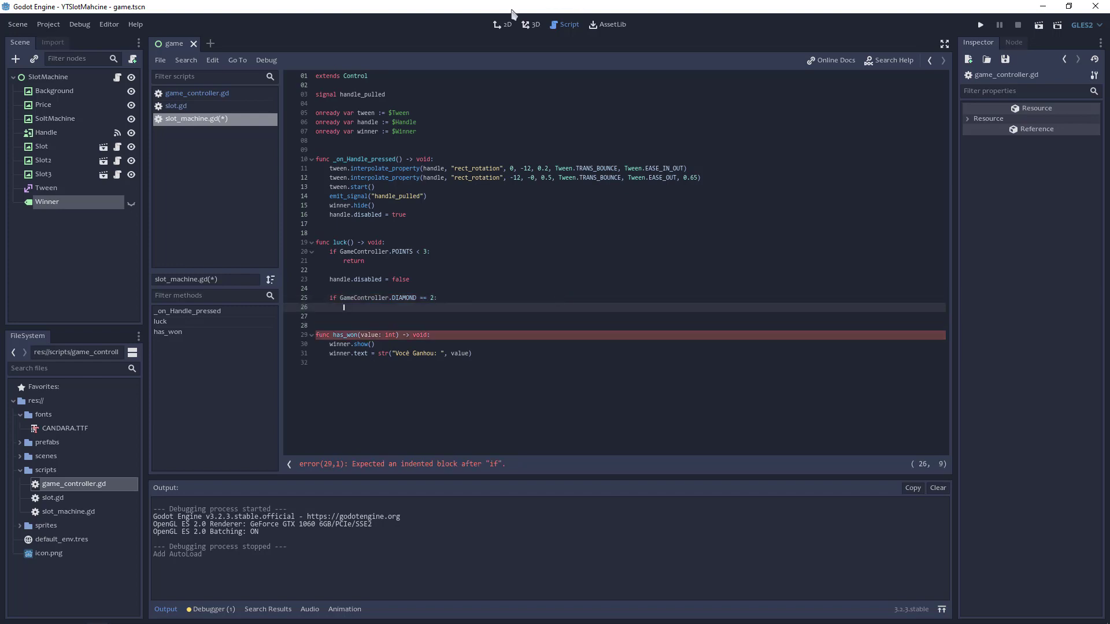
{"action": "left_click", "coordinate": [503, 25]}
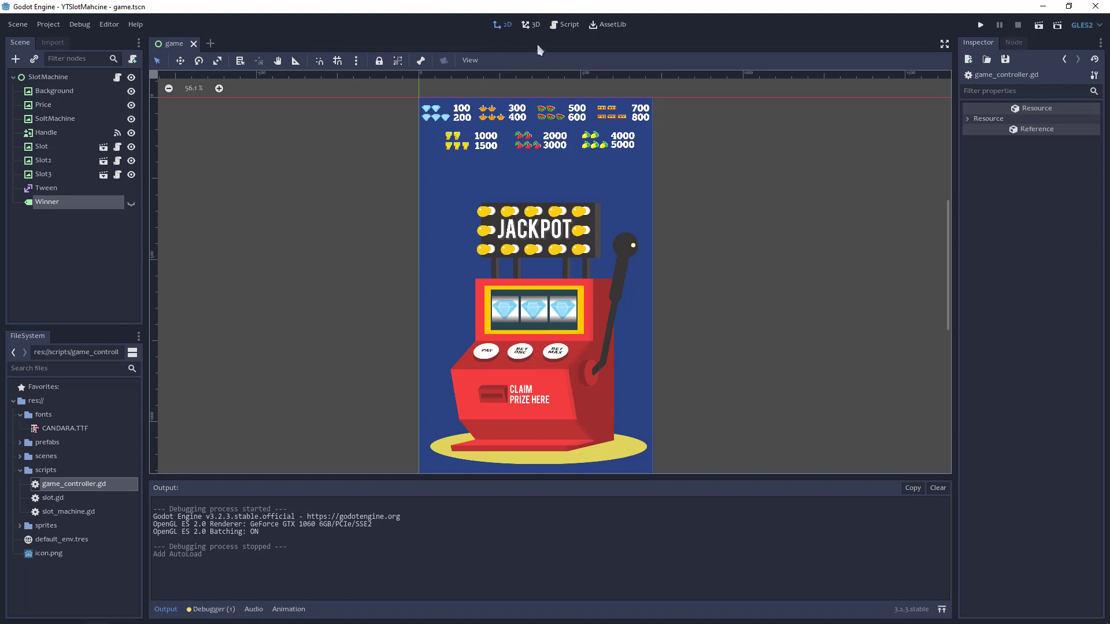
{"action": "left_click", "coordinate": [564, 26]}
{"action": "type", "text": "as"}
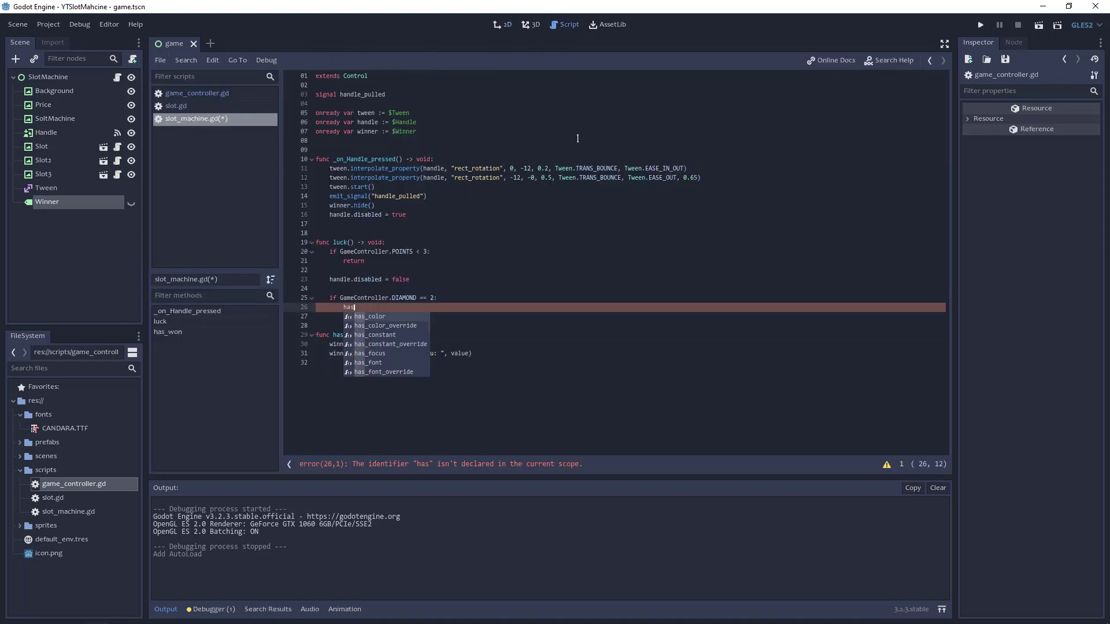
{"action": "type", "text": "_h"}
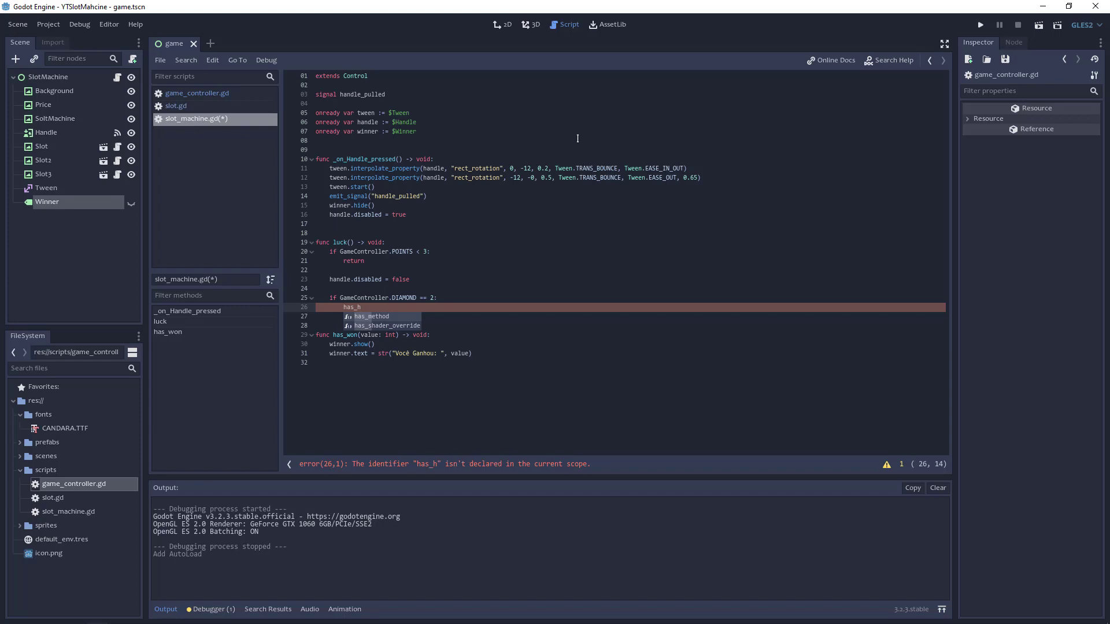
{"action": "type", "text": "w"}
{"action": "key", "text": "Return"}
{"action": "type", "text": "100"}
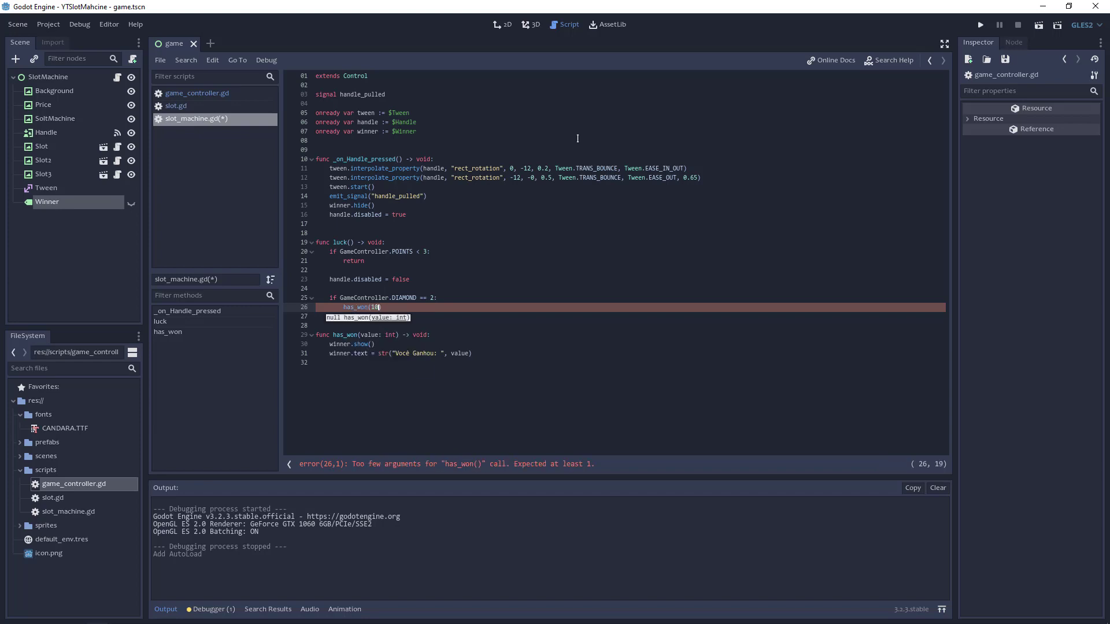
{"action": "key", "text": "Return"}
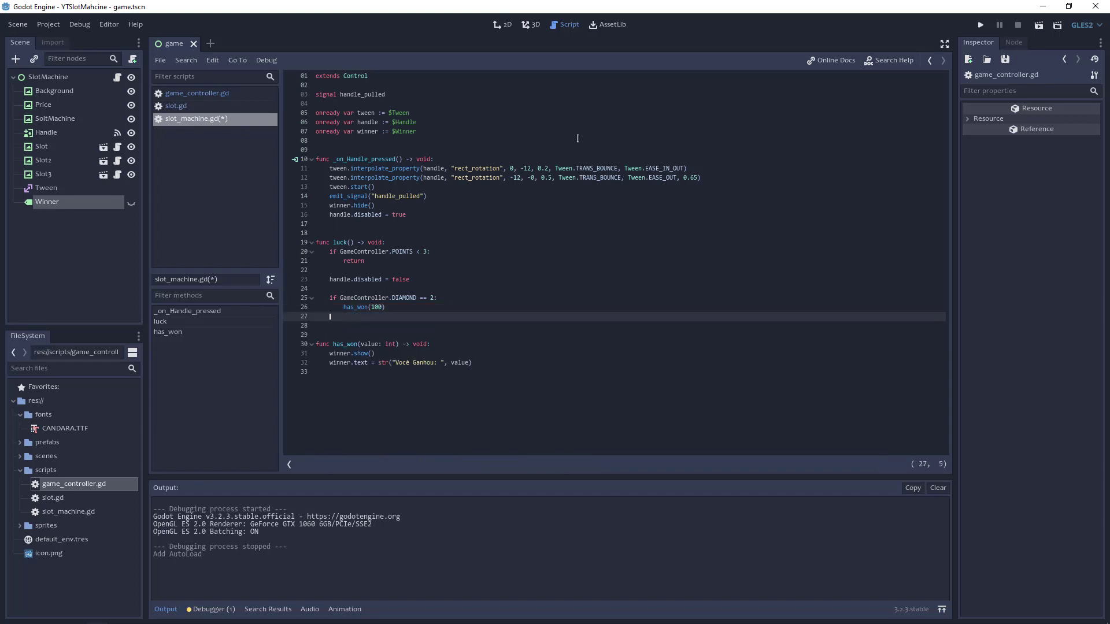
Add an elif for GameController.DIAMOND == 3 calling has_won(200)
{"action": "type", "text": "elif game"}
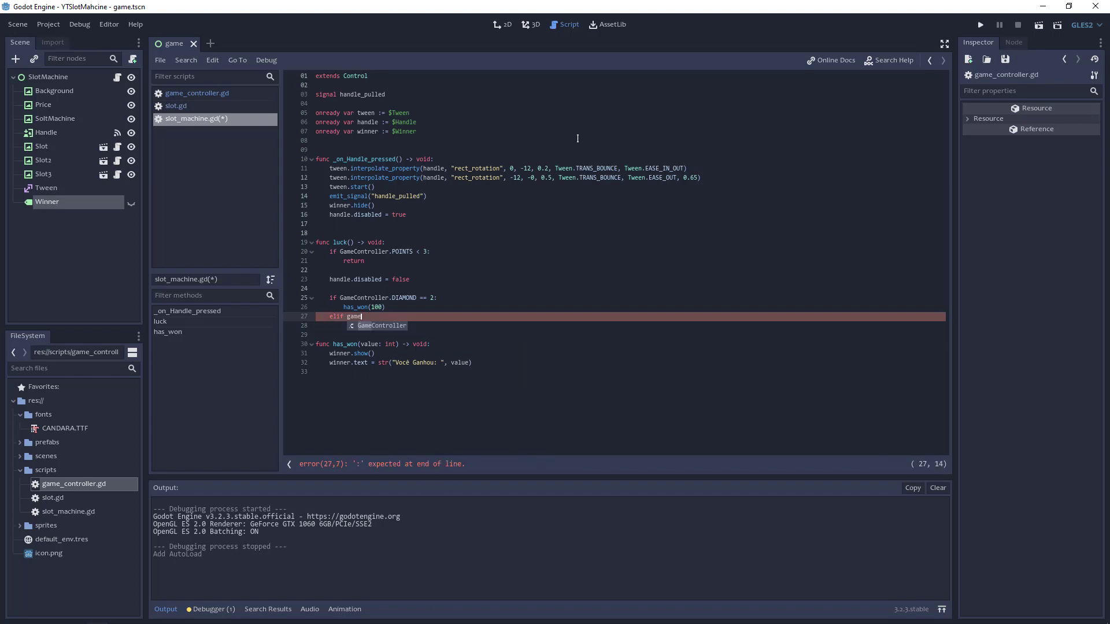
{"action": "key", "text": "Return"}
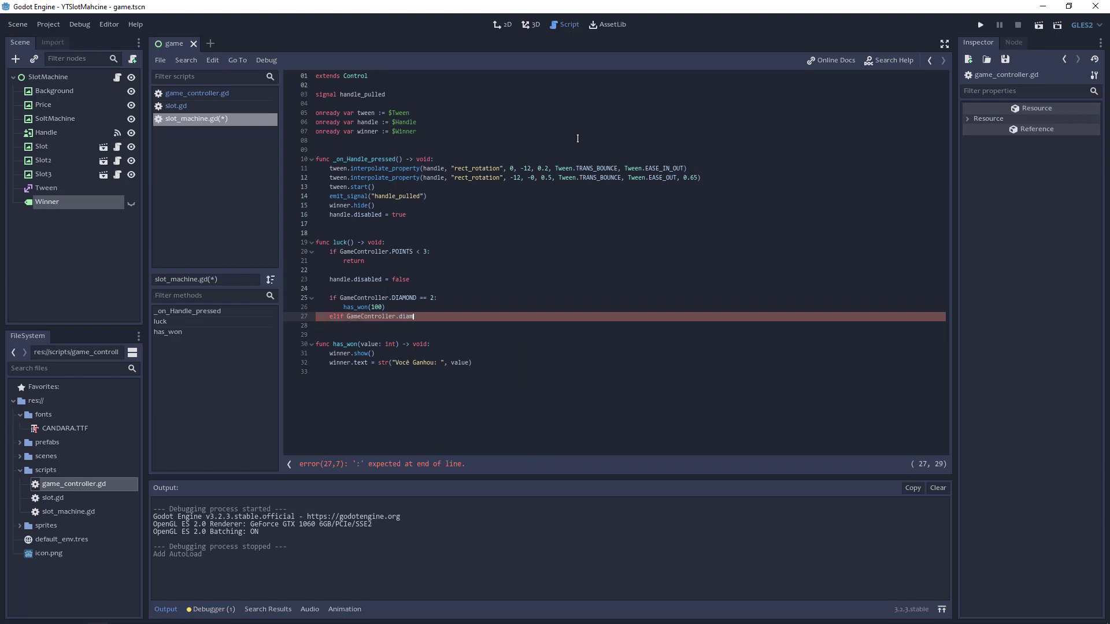
{"action": "key", "text": "Return"}
{"action": "type", "text": ":"}
{"action": "key", "text": "Return"}
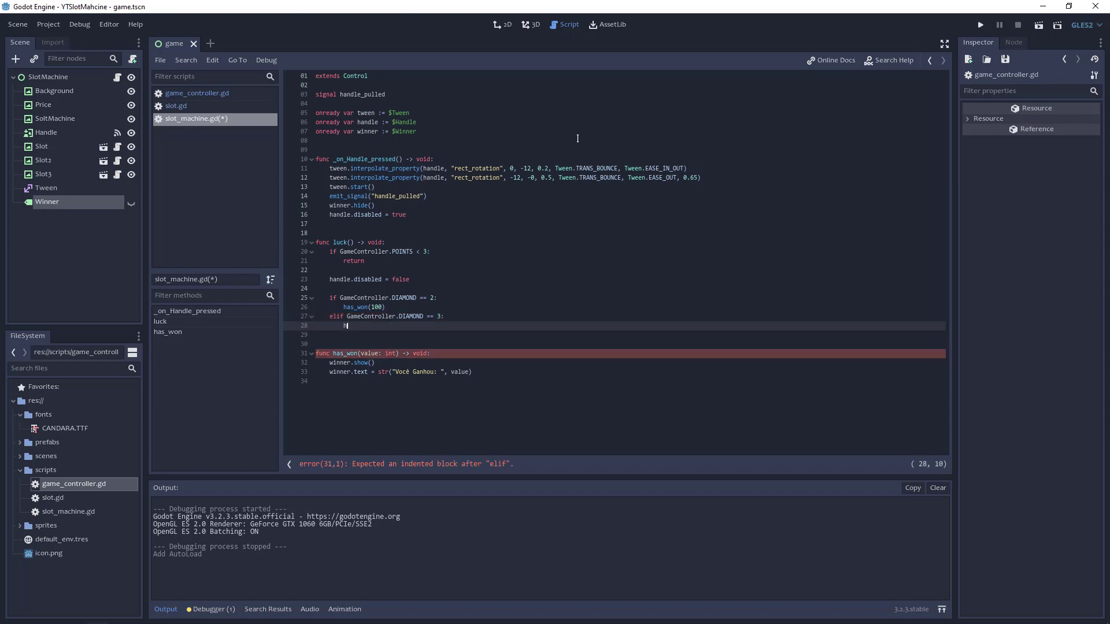
{"action": "type", "text": "has"}
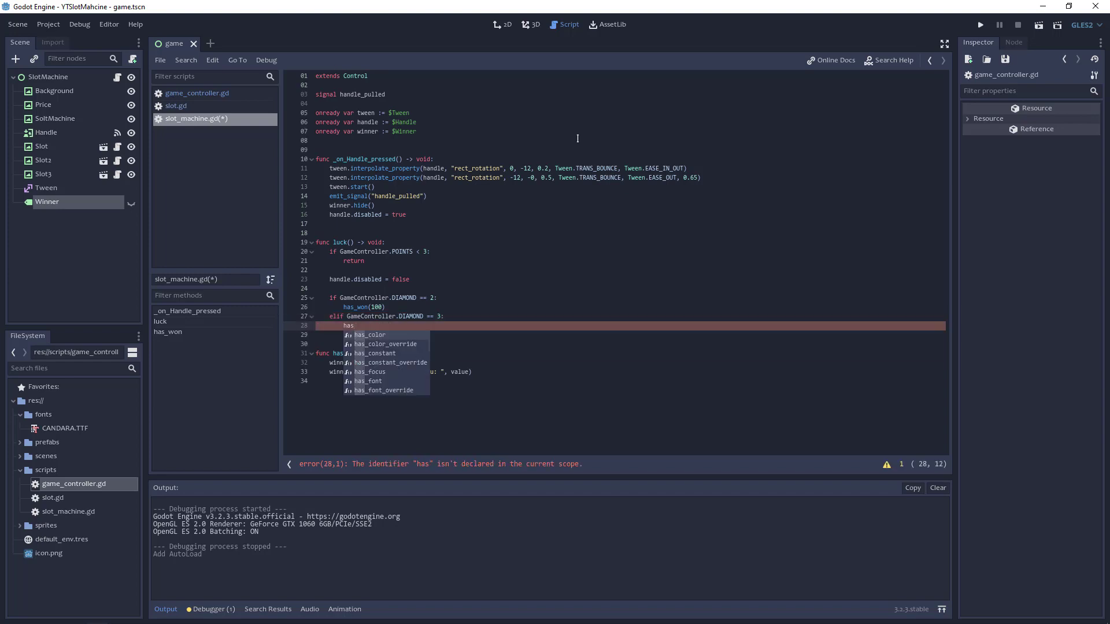
{"action": "type", "text": "_w"}
{"action": "key", "text": "Return"}
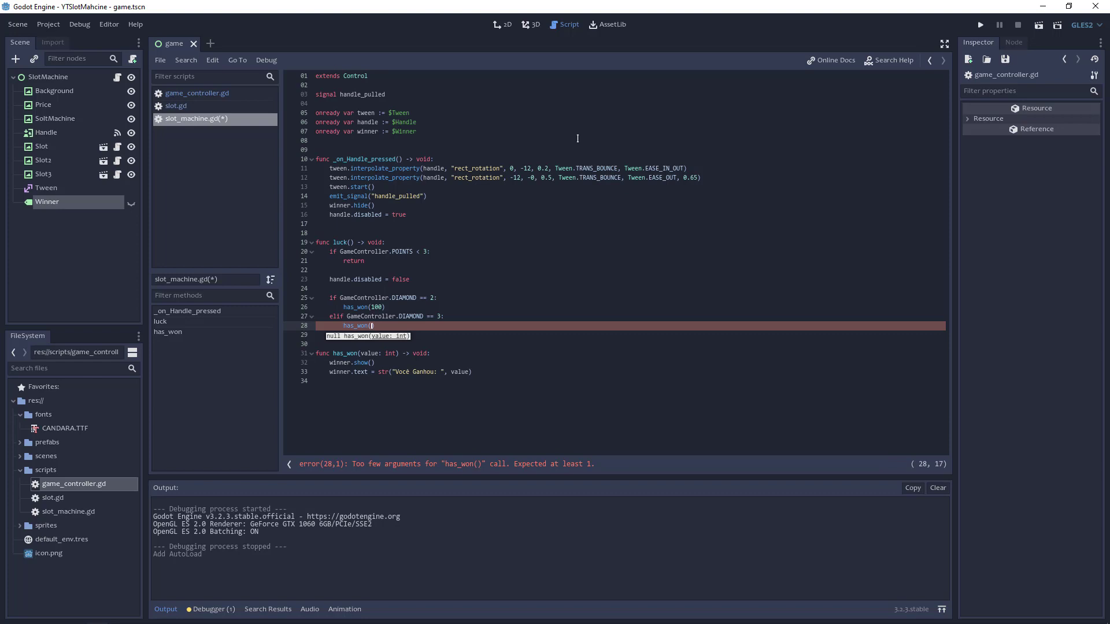
{"action": "type", "text": "200"}
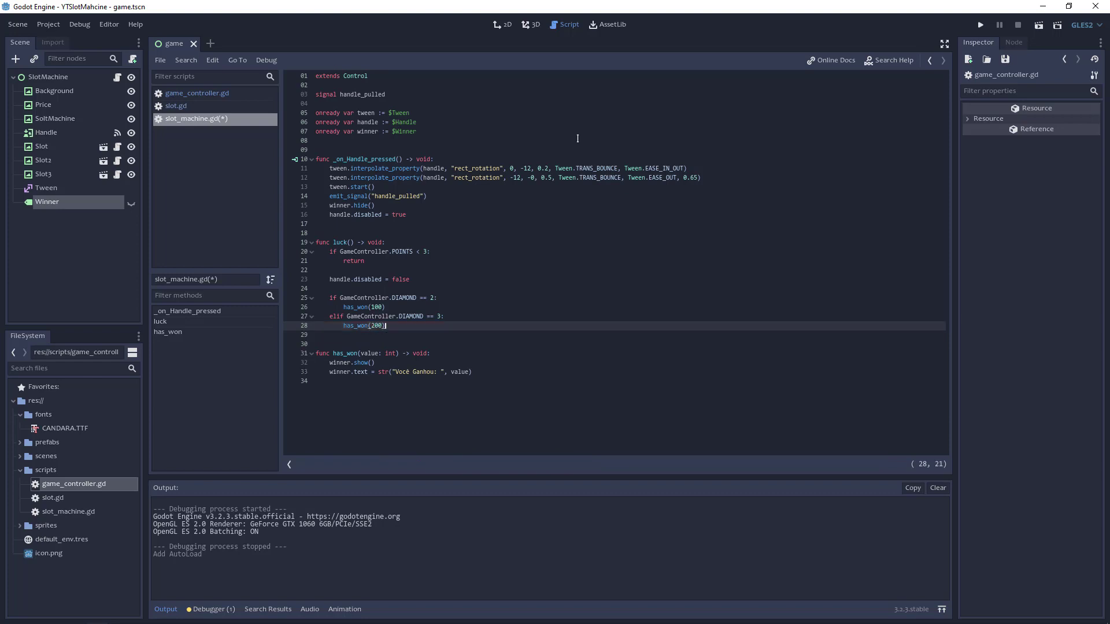
{"action": "key", "text": "Return"}
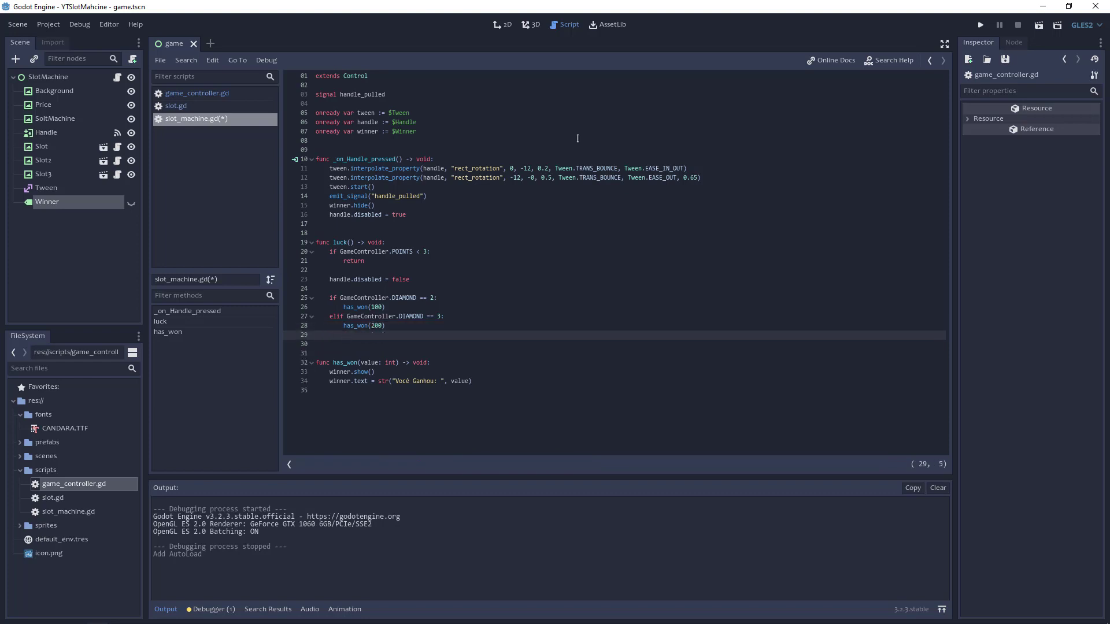
Paste the CROWN through LIMON prize checks (300 to 5000) and fix the CROWN line's indent
{"action": "type", "text": "if GameController.CROWN == 2: \t\thas_won(300) \telif GameController.CROWN == 3: \t\thas_won(400) \tif GameController.WATERMELON == 2: \t\thas_won(500) \telif GameController.WATERMELON == 3: \t\thas_won(600) \tif GameController.BAR == 2: \t\thas_won(700) \telif GameController.BAR == 3: \t\thas_won(800) \tif GameController.SEVEN == 2: \t\thas_won(1000) \telif GameController.SEVEN == 3: \t\thas_won(1500) \tif GameController.CHERRY == 2: \t\thas_won(2000) \telif GameController.CHERRY == 3: \t\thas_won(3000) \tif GameController.LIMON == 2: \t\thas_won(4000) \telif GameController.LIMON == 3: \t\thas_won(5000)"}
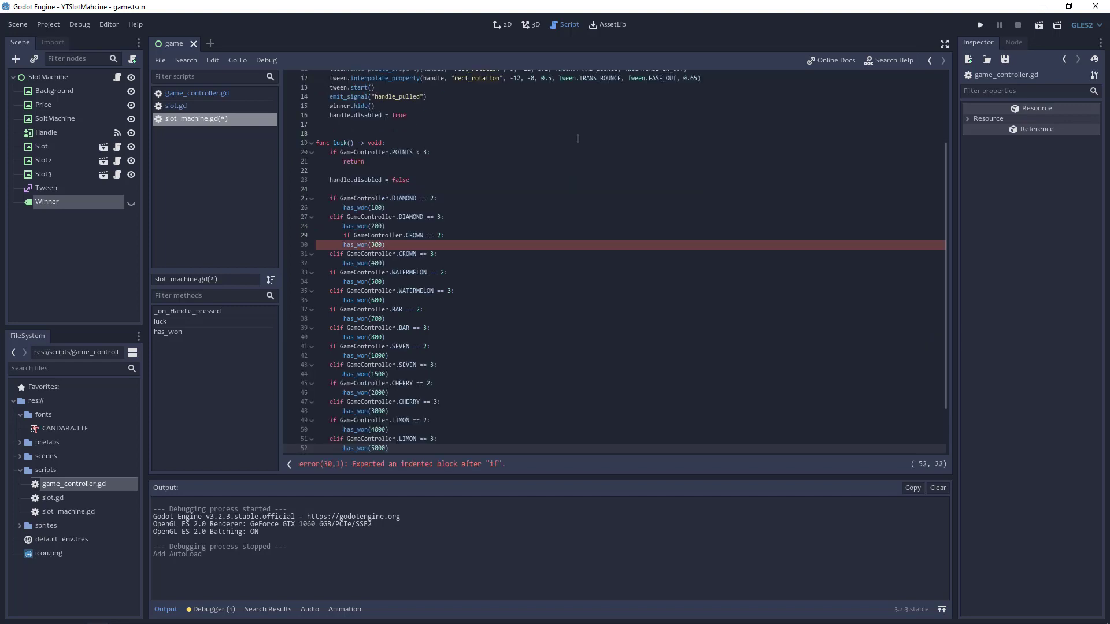
{"action": "left_click", "coordinate": [380, 236]}
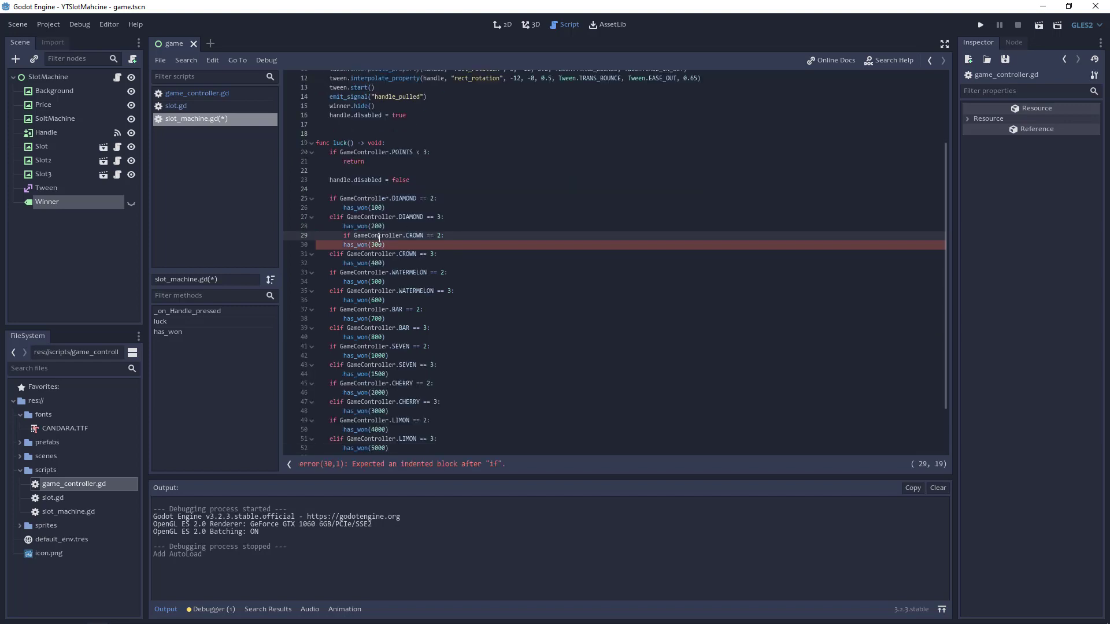
{"action": "key", "text": "shift+Tab"}
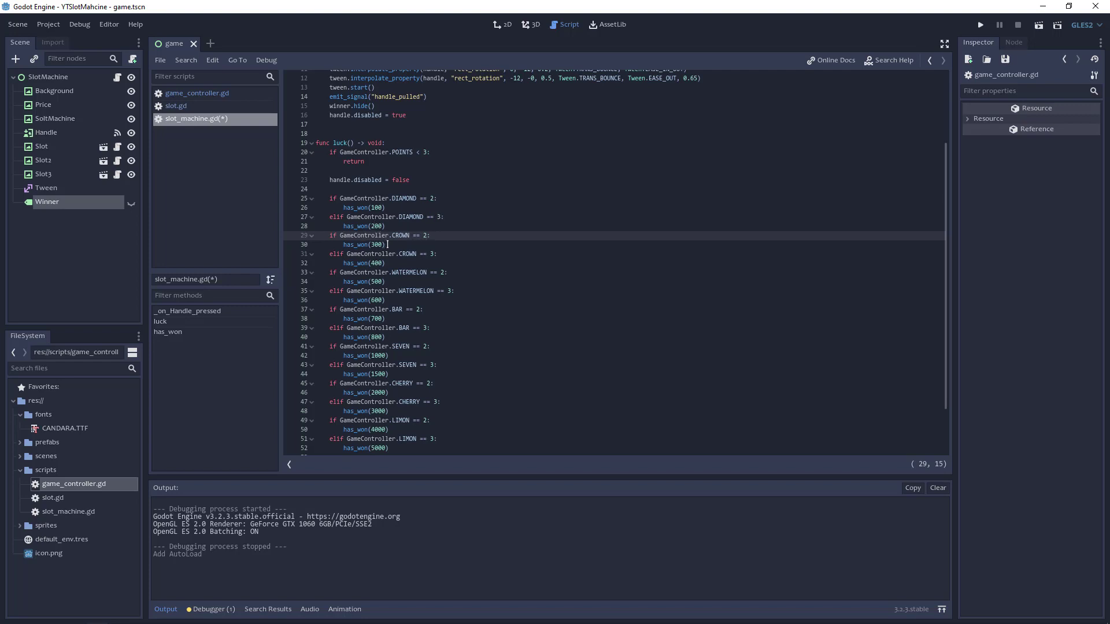
{"action": "scroll", "coordinate": [514, 268], "scroll_direction": "down", "scroll_amount": 2}
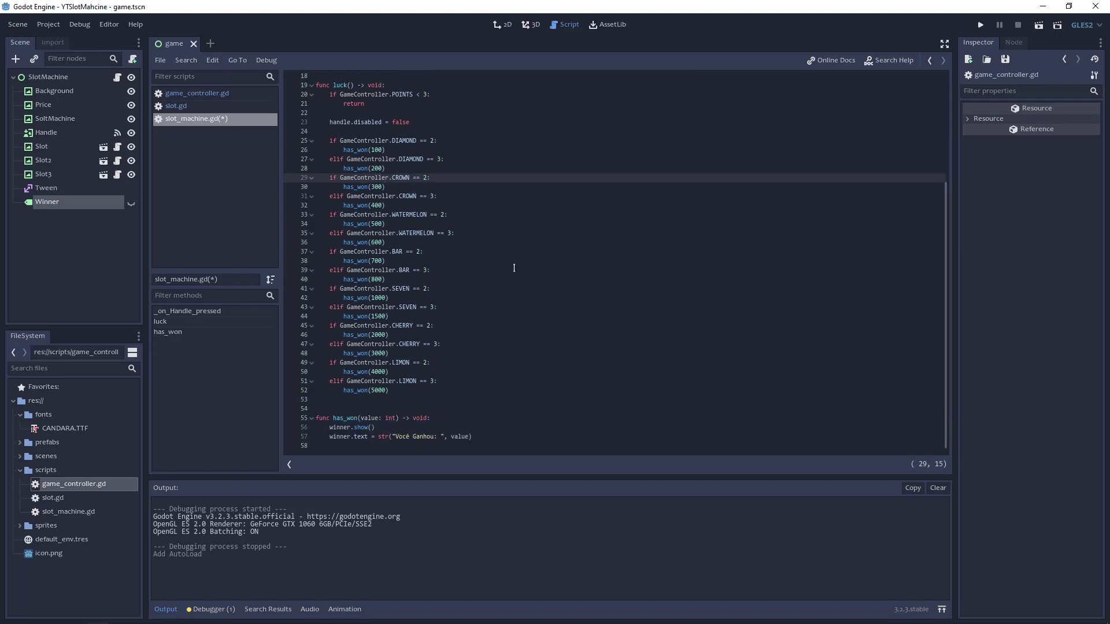
Save slot_machine.gd, review game_controller.gd and slot.gd, then return to slot_machine.gd
{"action": "scroll", "coordinate": [512, 292], "scroll_direction": "up", "scroll_amount": 1}
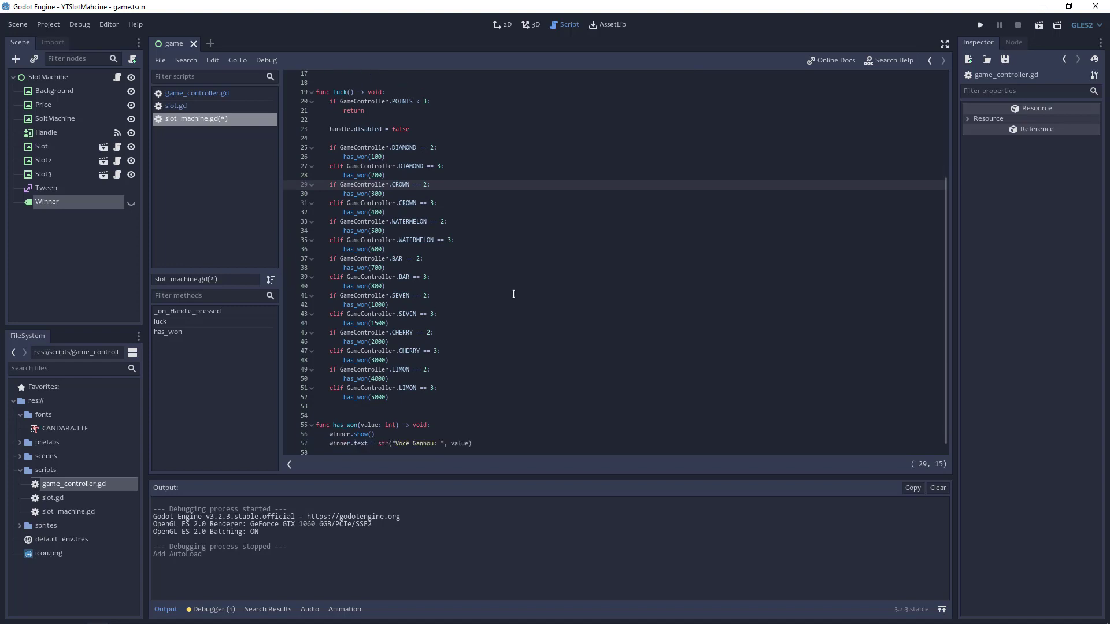
{"action": "key", "text": "ctrl+s"}
{"action": "left_click", "coordinate": [207, 94]}
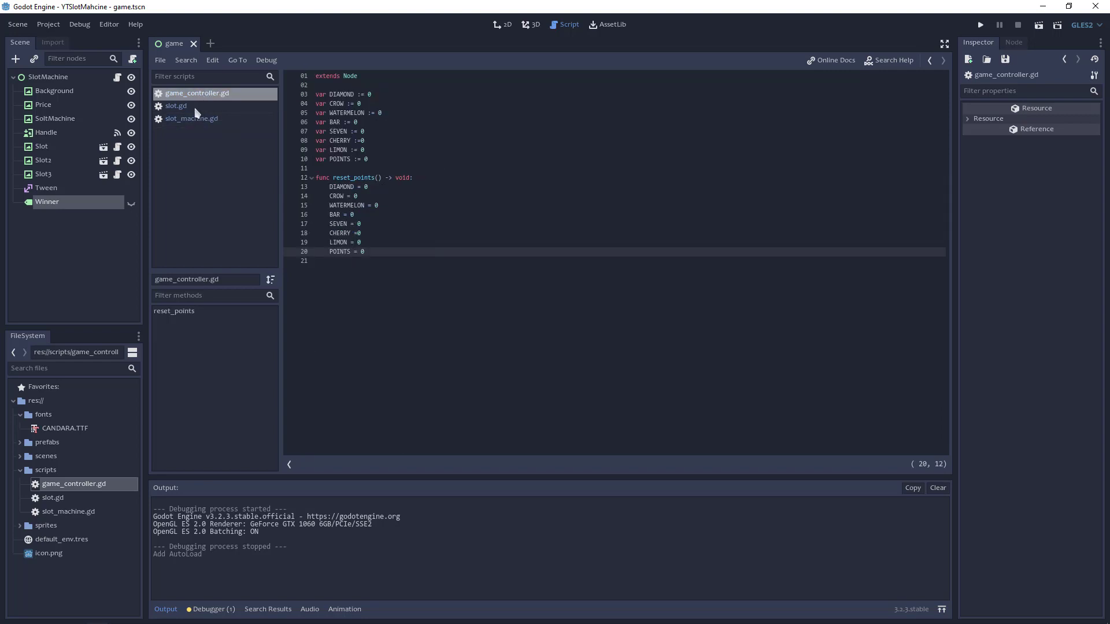
{"action": "left_click", "coordinate": [197, 107]}
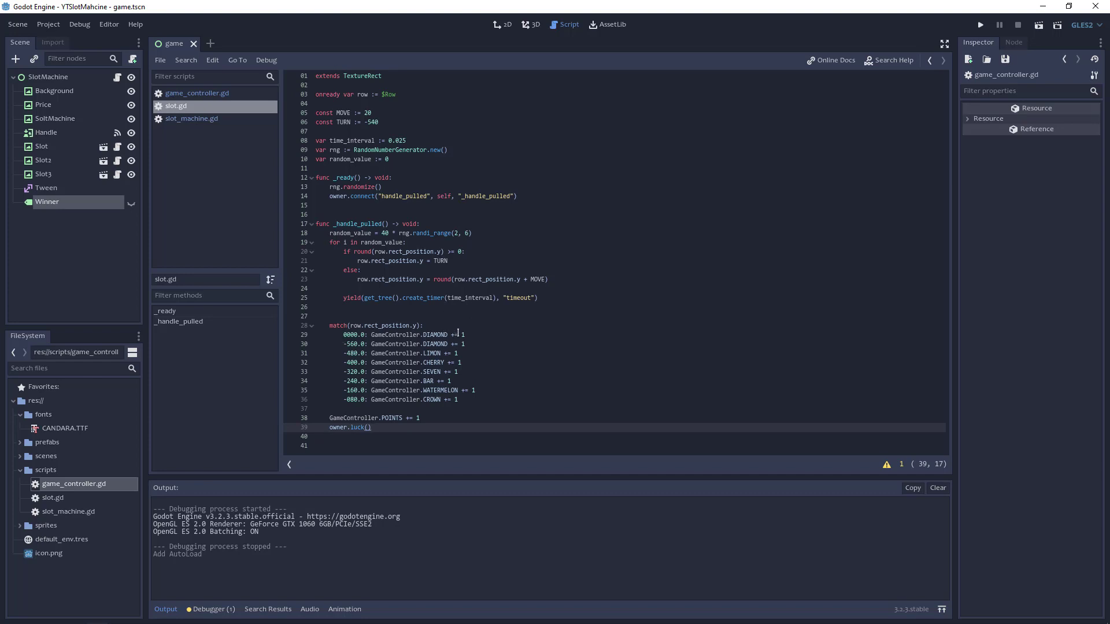
{"action": "left_click", "coordinate": [214, 120]}
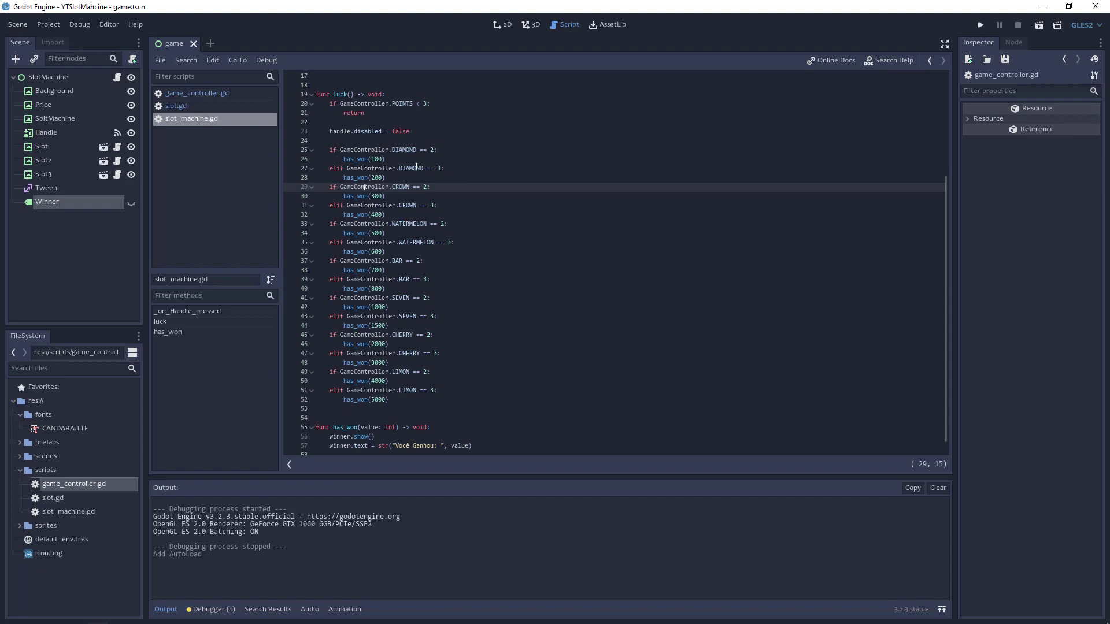
{"action": "scroll", "coordinate": [373, 172], "scroll_direction": "up", "scroll_amount": 5}
{"action": "left_click", "coordinate": [502, 24]}
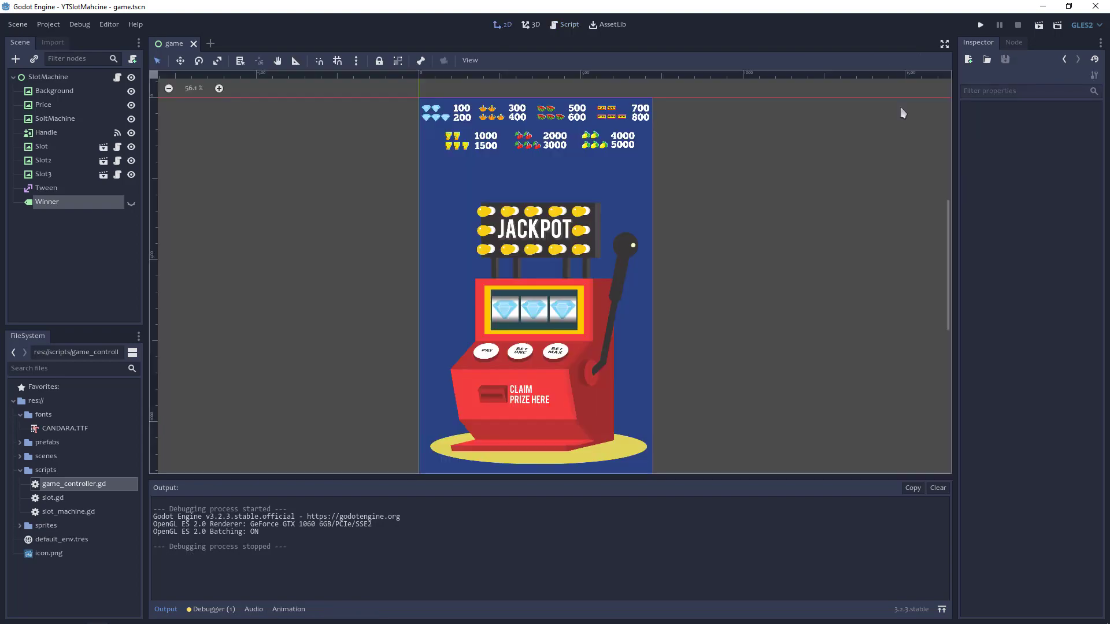
{"action": "left_click", "coordinate": [982, 26]}
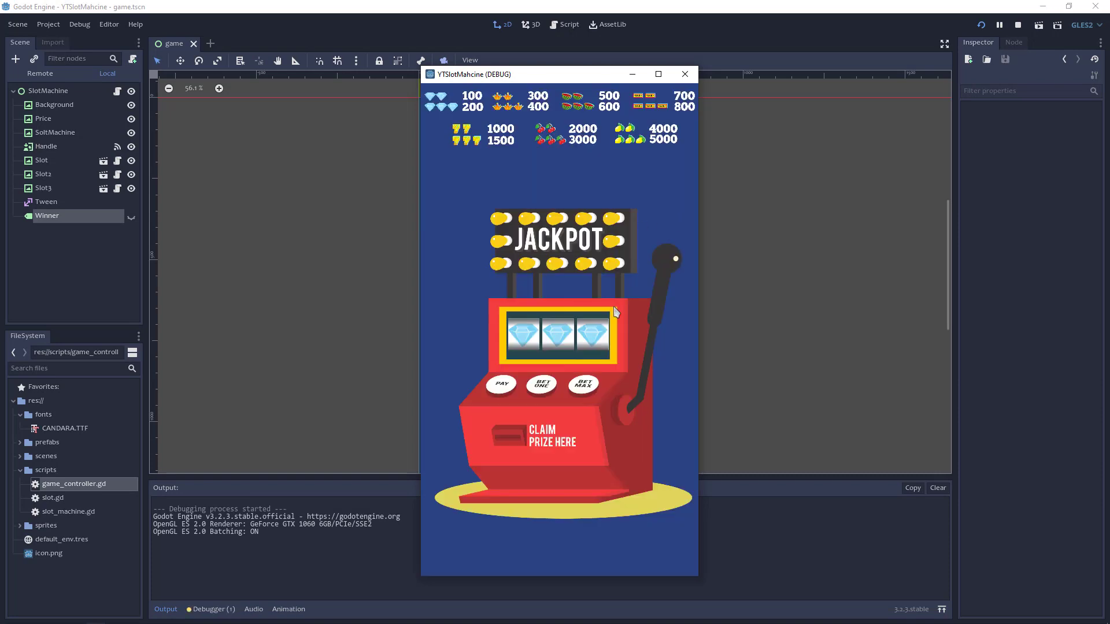
{"action": "left_click", "coordinate": [666, 272]}
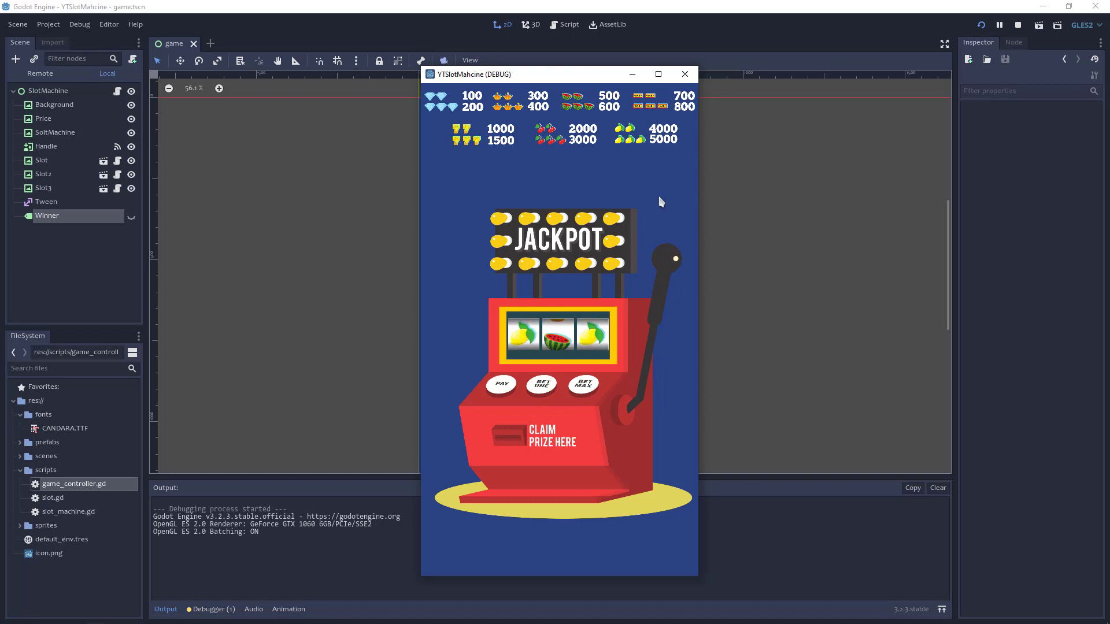
{"action": "left_click", "coordinate": [560, 339]}
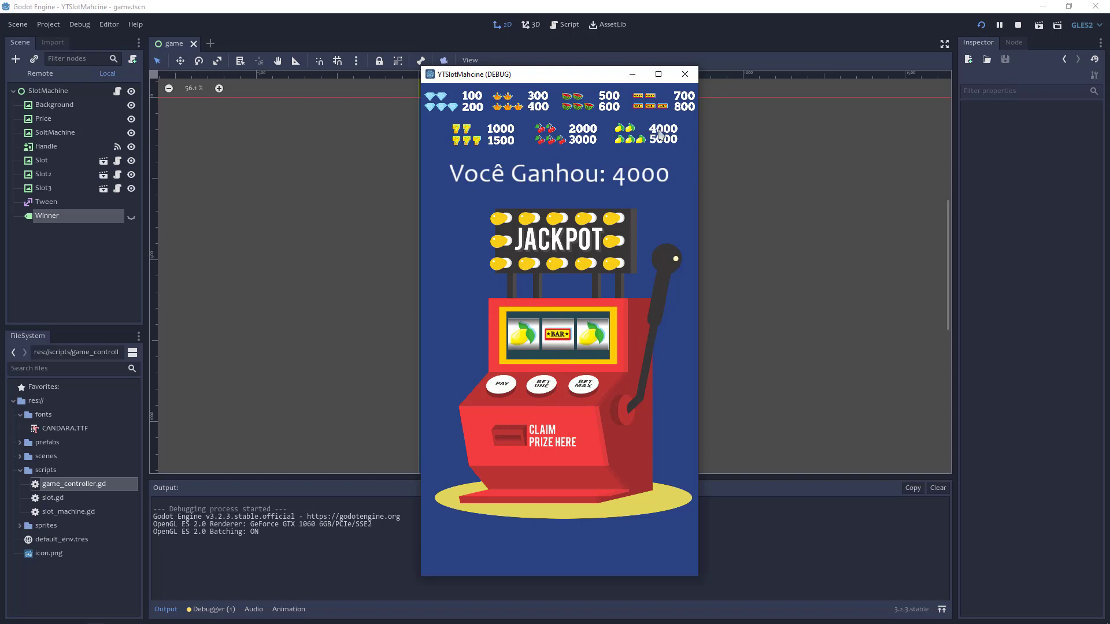
{"action": "left_click", "coordinate": [671, 273]}
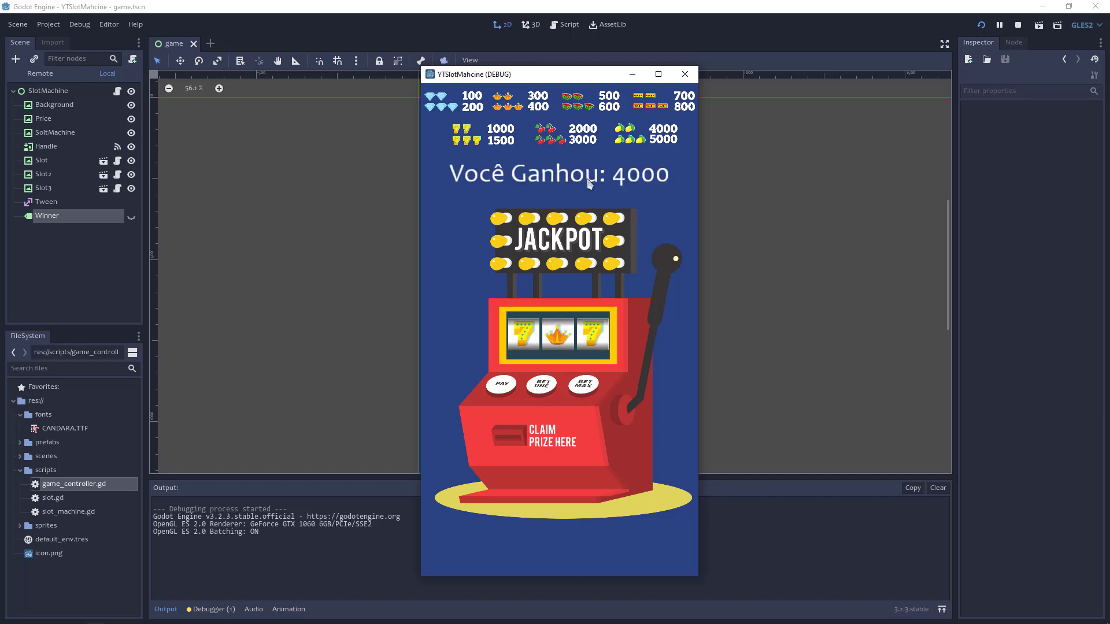
{"action": "left_click", "coordinate": [685, 75]}
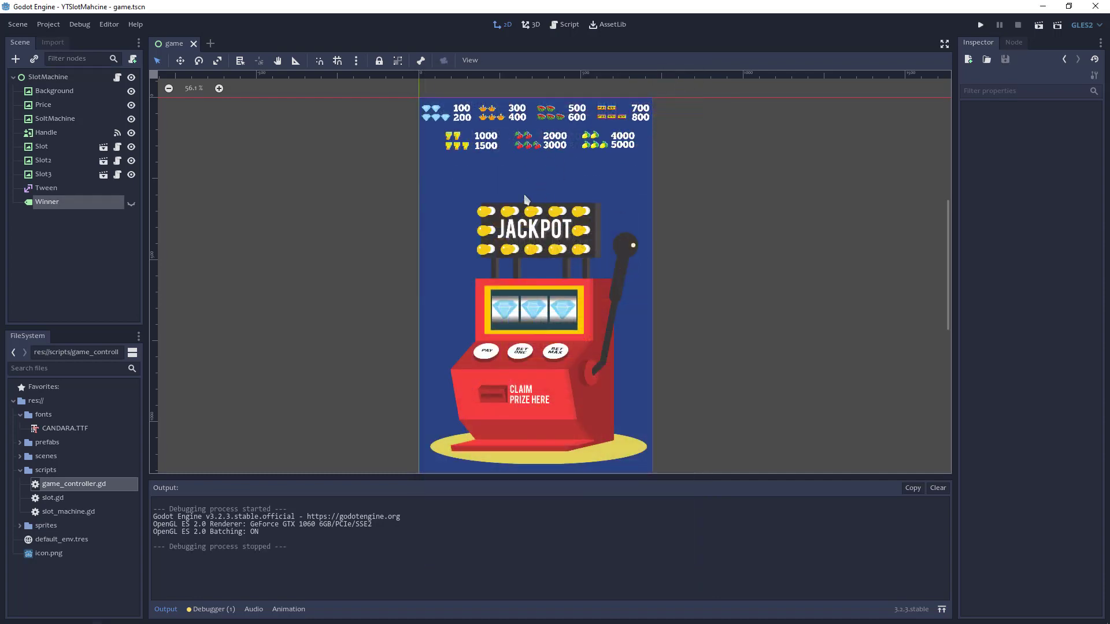
Add GameController.reset_points() after handle.disabled = true in slot_machine.gd, save, and run the game
{"action": "left_click", "coordinate": [564, 28]}
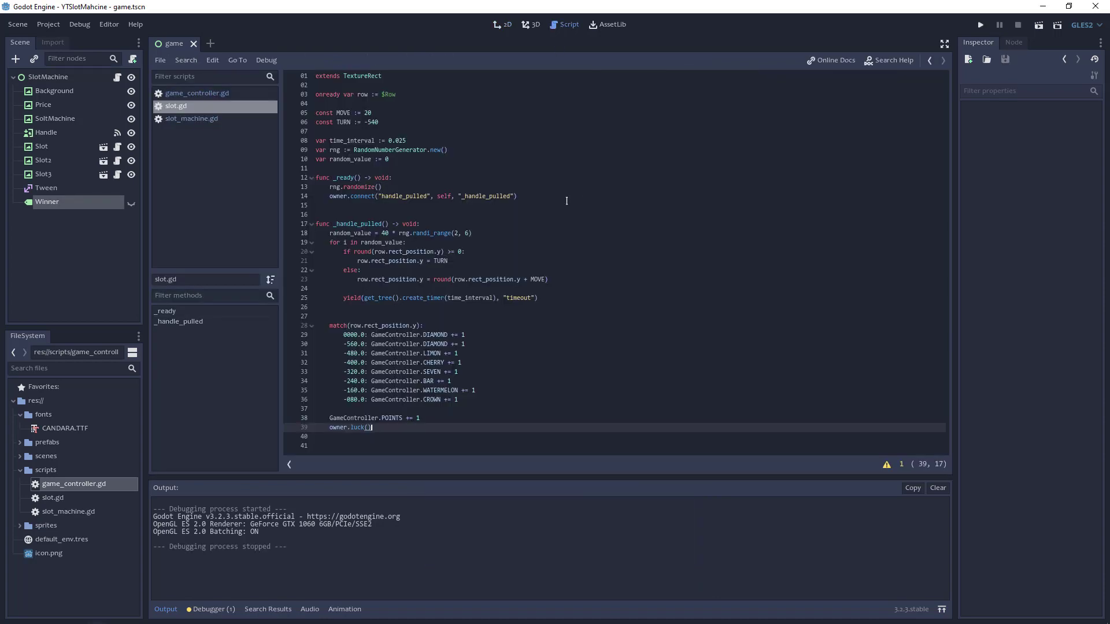
{"action": "left_click", "coordinate": [210, 119]}
{"action": "scroll", "coordinate": [405, 203], "scroll_direction": "up", "scroll_amount": 3}
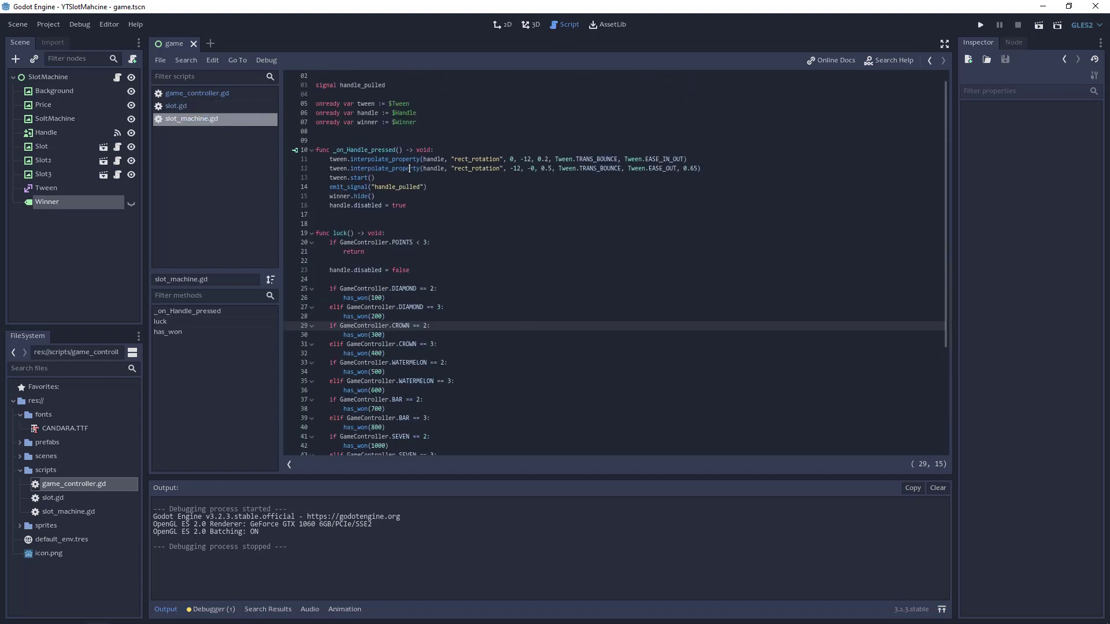
{"action": "left_click", "coordinate": [423, 214]}
{"action": "key", "text": "Return"}
{"action": "type", "text": "game"}
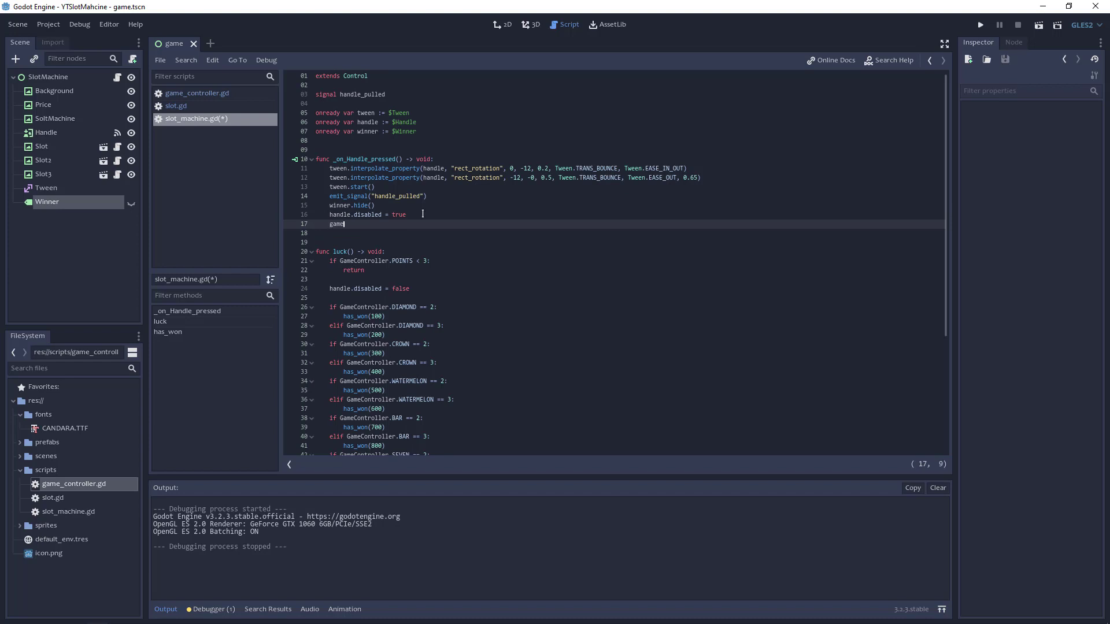
{"action": "key", "text": "Return"}
{"action": "type", "text": ".r"}
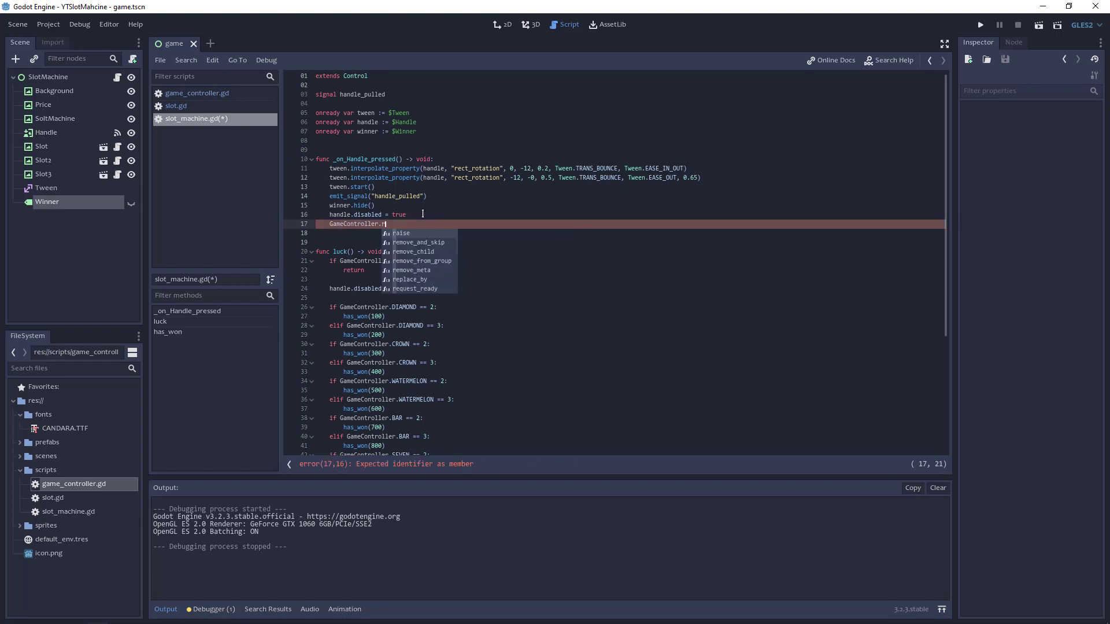
{"action": "type", "text": "ese"}
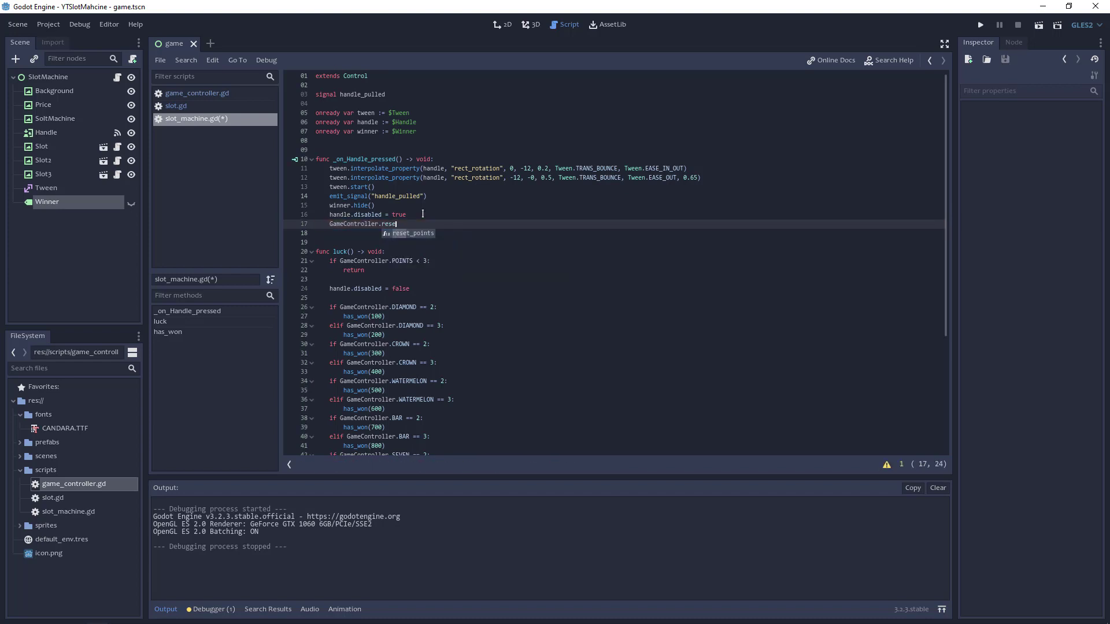
{"action": "key", "text": "Return"}
{"action": "key", "text": "ctrl+s"}
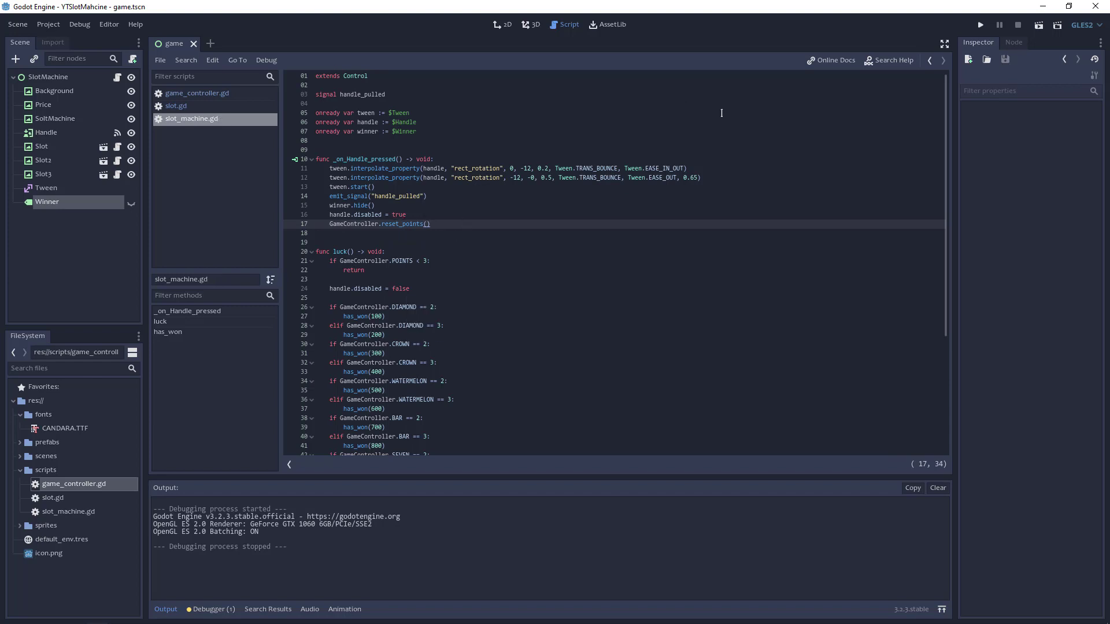
{"action": "left_click", "coordinate": [981, 25]}
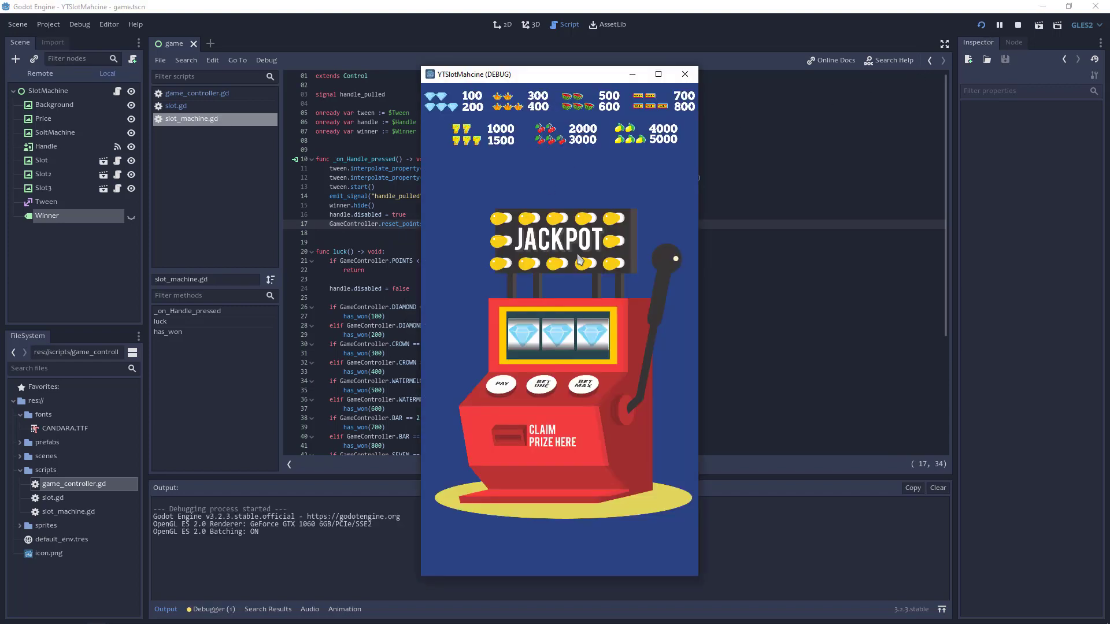
Spin the reels seven times until a crown pair pays 'Você Ganhou: 300', then close the game
{"action": "left_click", "coordinate": [666, 258]}
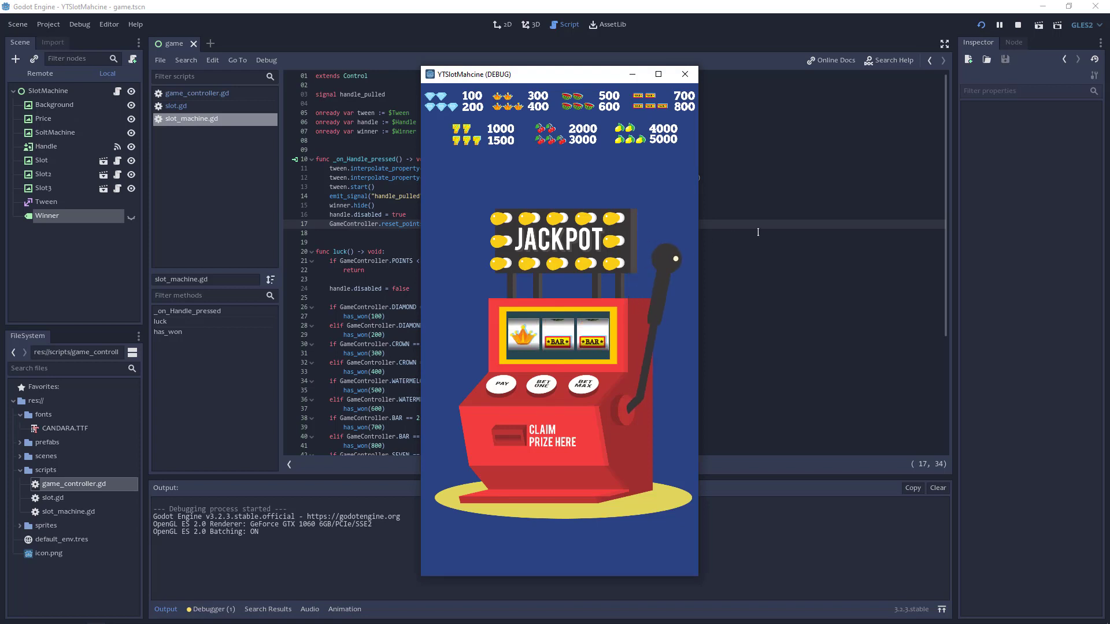
{"action": "left_click", "coordinate": [680, 270]}
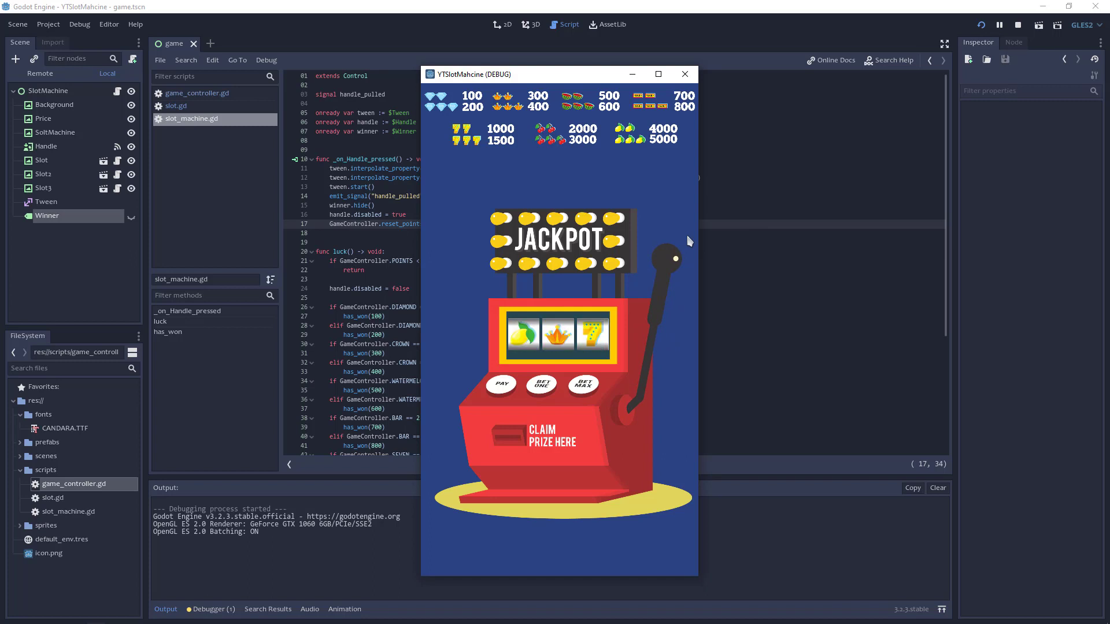
{"action": "left_click", "coordinate": [673, 283]}
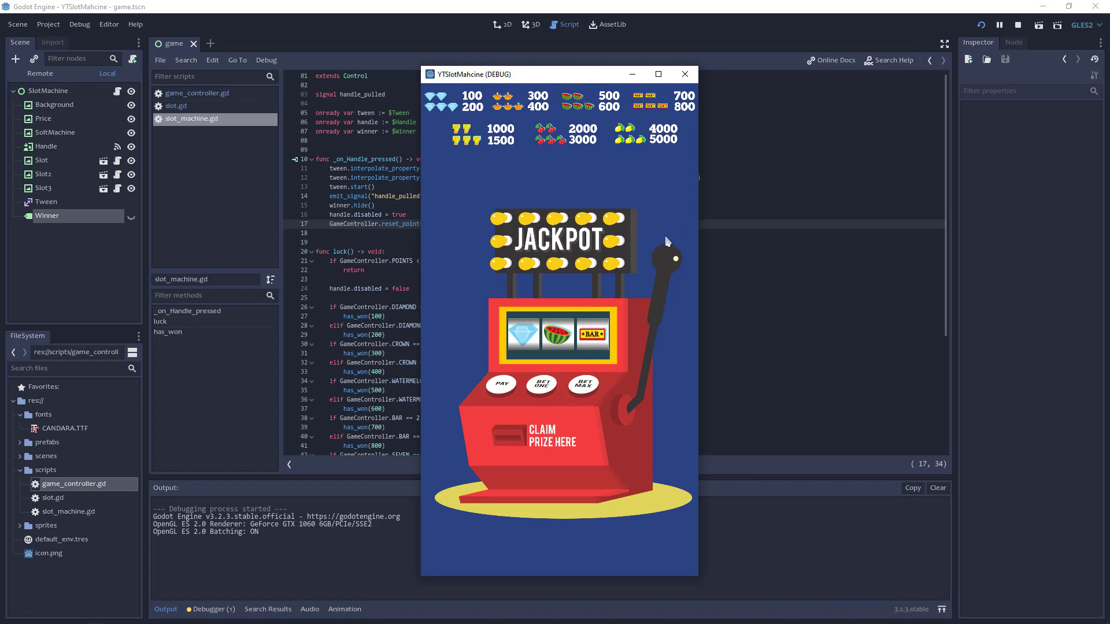
{"action": "left_click", "coordinate": [674, 267]}
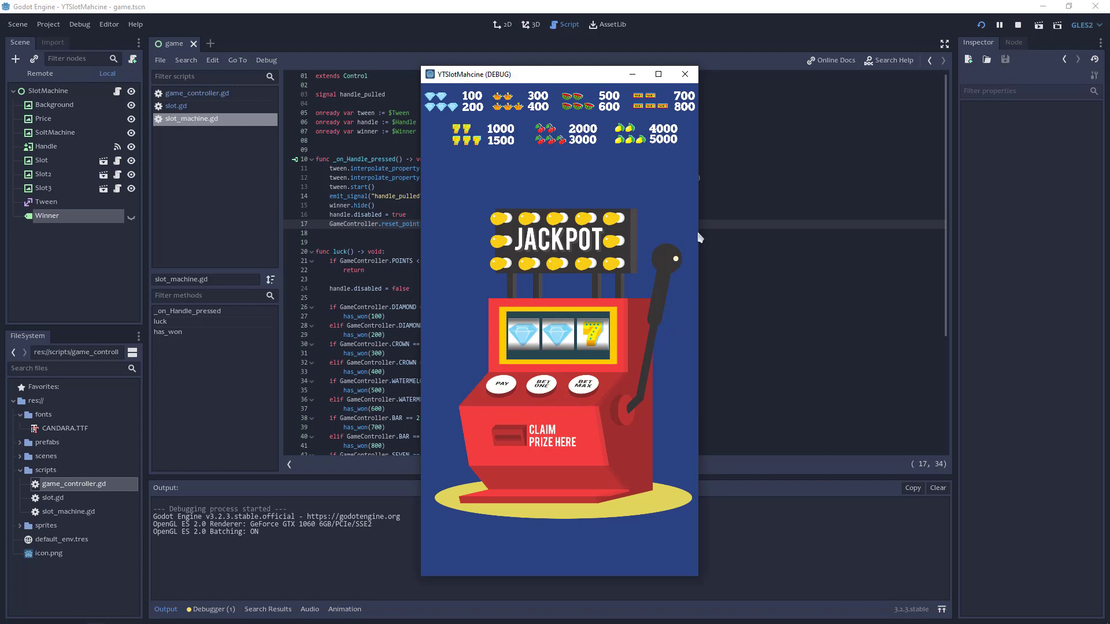
{"action": "left_click", "coordinate": [671, 267]}
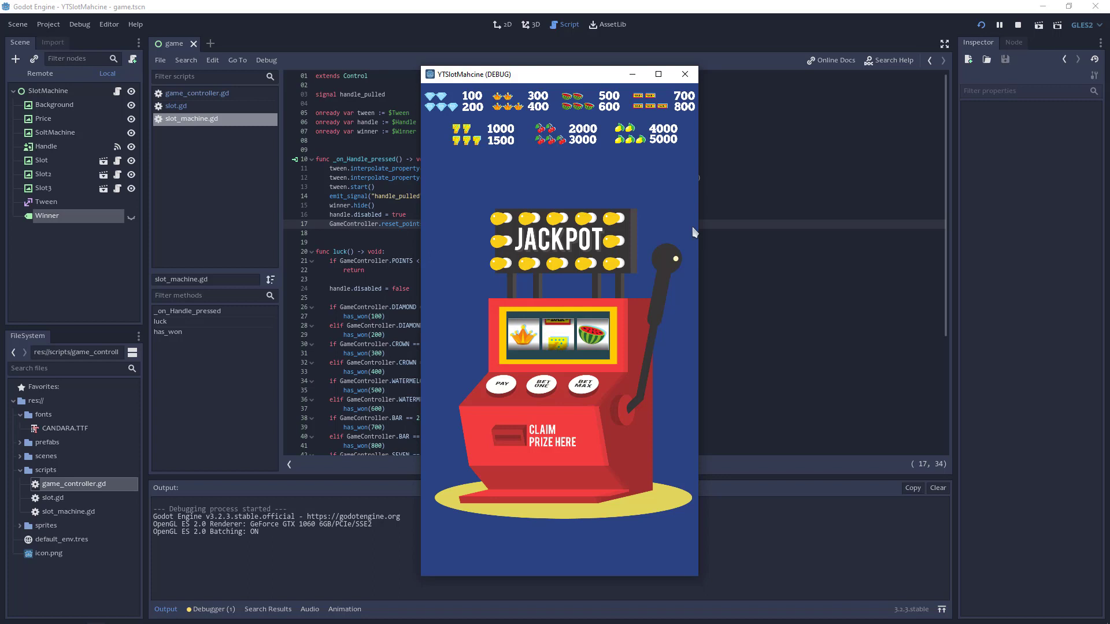
{"action": "left_click", "coordinate": [668, 259]}
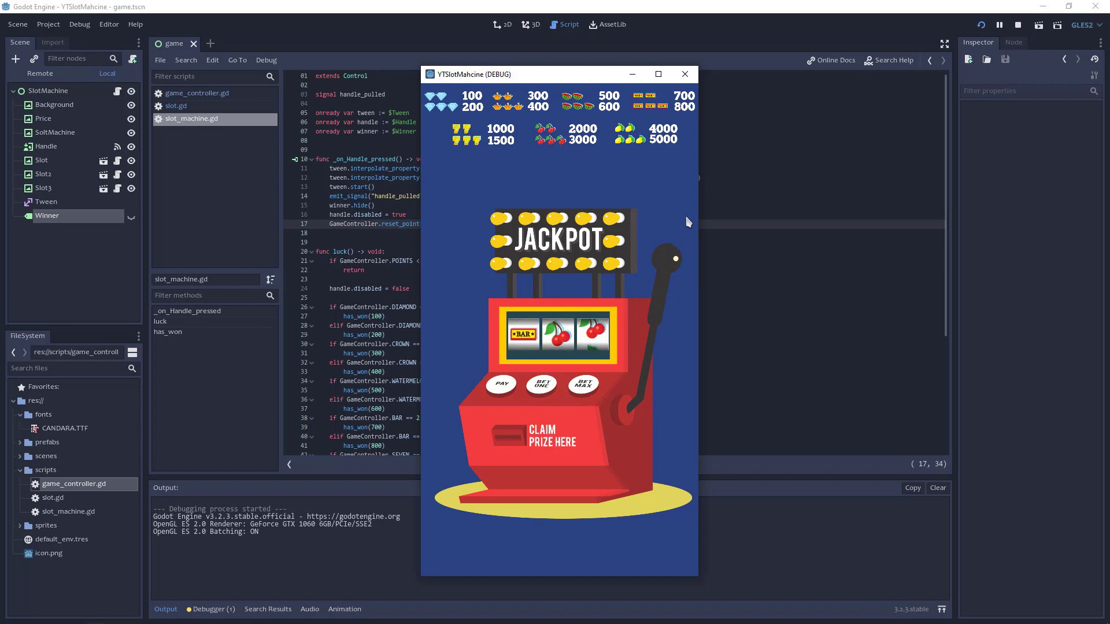
{"action": "left_click", "coordinate": [664, 267]}
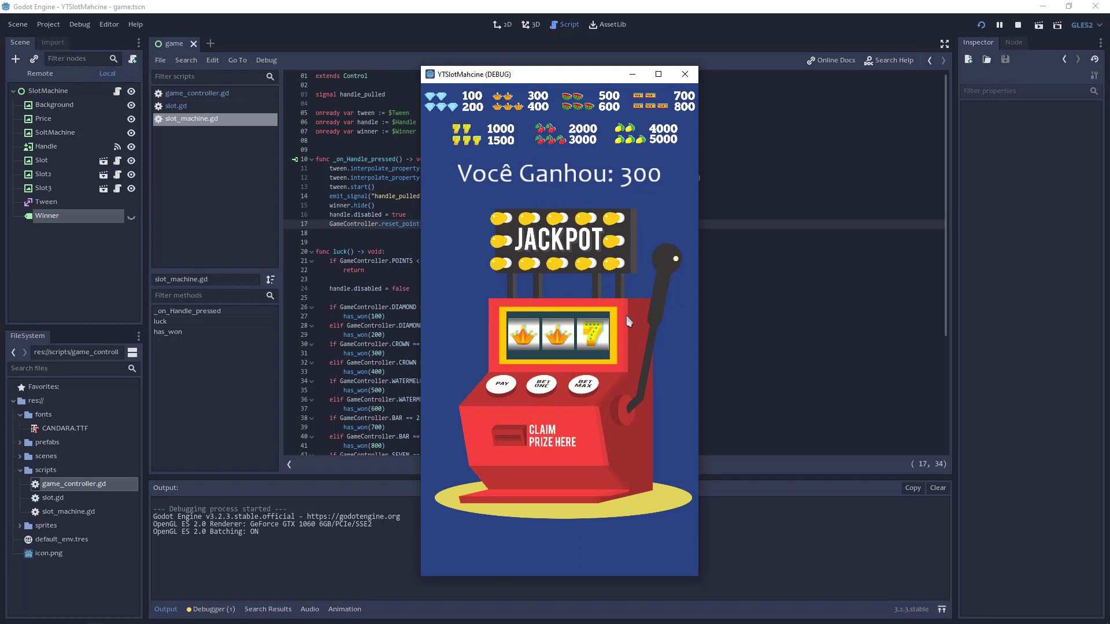
{"action": "left_click", "coordinate": [685, 74]}
Scroll through slot_machine.gd and highlight the prize checks in lines 26–53
{"action": "scroll", "coordinate": [478, 203], "scroll_direction": "down", "scroll_amount": 2}
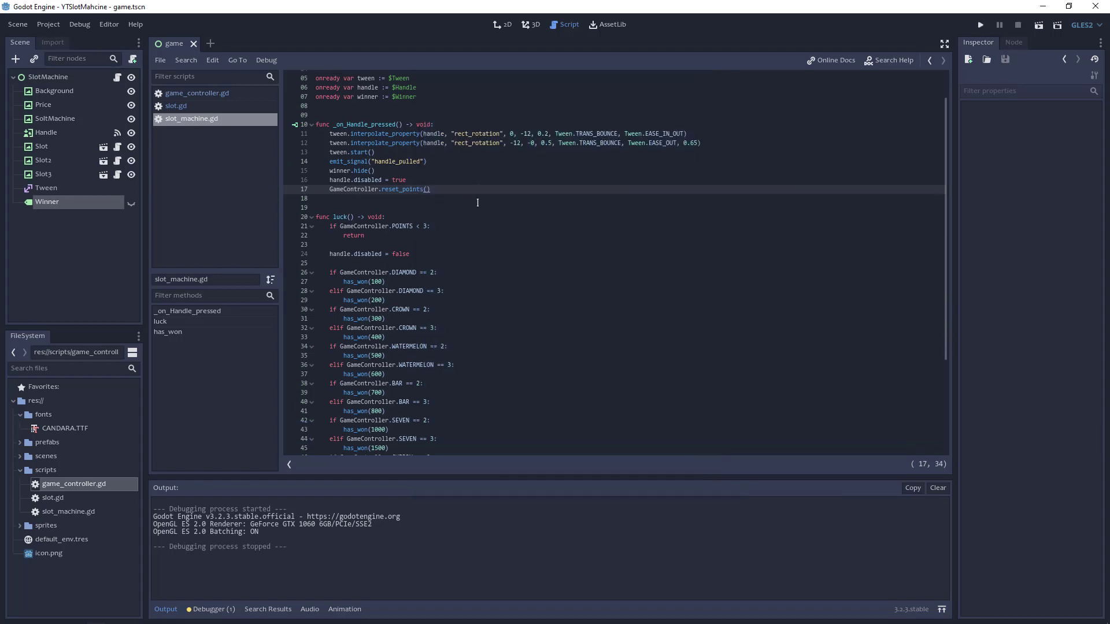
{"action": "scroll", "coordinate": [478, 203], "scroll_direction": "down", "scroll_amount": 5}
{"action": "scroll", "coordinate": [479, 220], "scroll_direction": "up", "scroll_amount": 5}
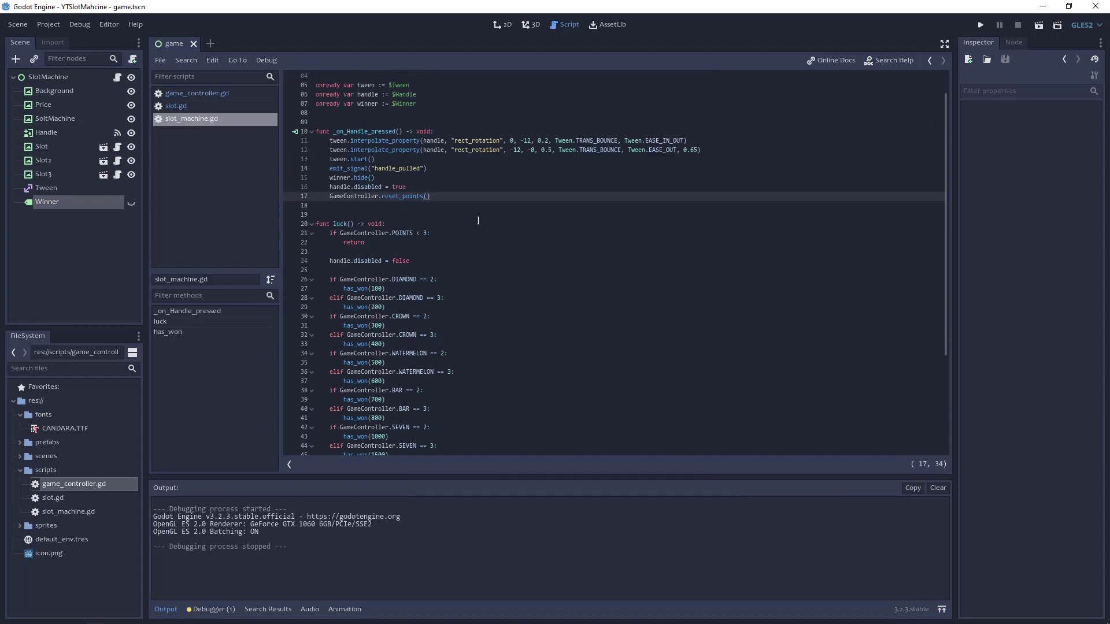
{"action": "scroll", "coordinate": [478, 221], "scroll_direction": "up", "scroll_amount": 2}
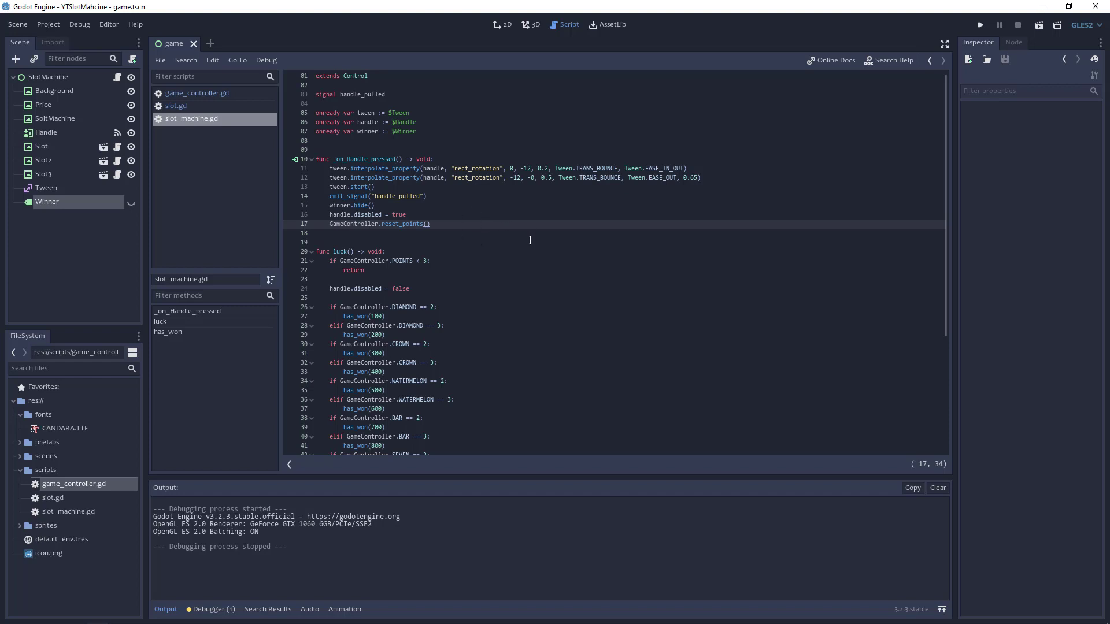
{"action": "scroll", "coordinate": [506, 229], "scroll_direction": "down", "scroll_amount": 3}
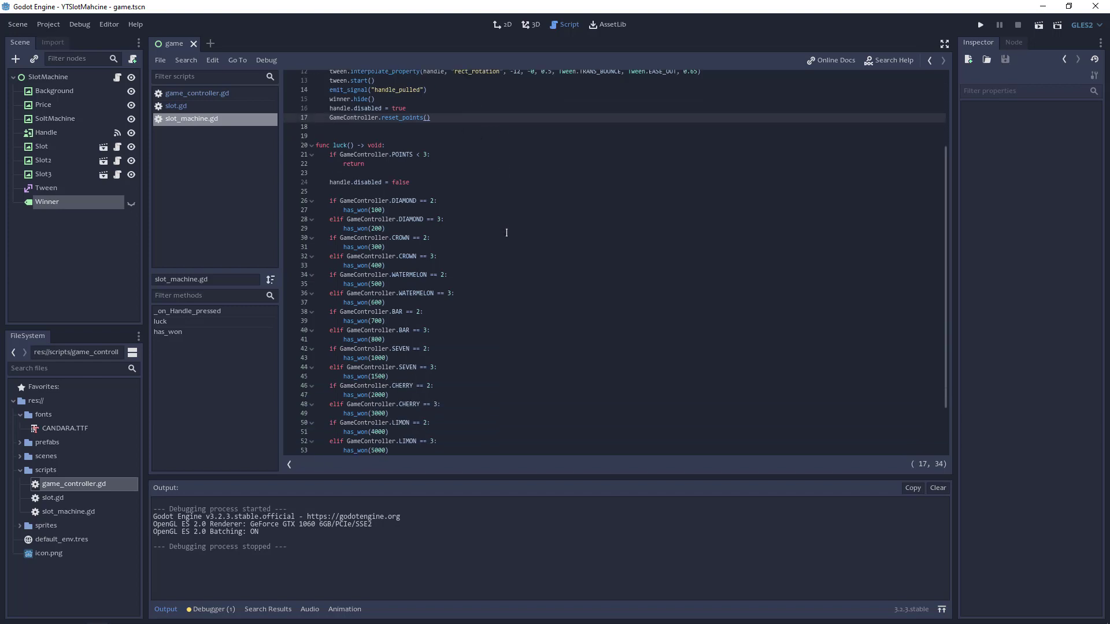
{"action": "scroll", "coordinate": [506, 231], "scroll_direction": "down", "scroll_amount": 3}
{"action": "left_click_drag", "start_coordinate": [443, 394], "coordinate": [297, 141]}
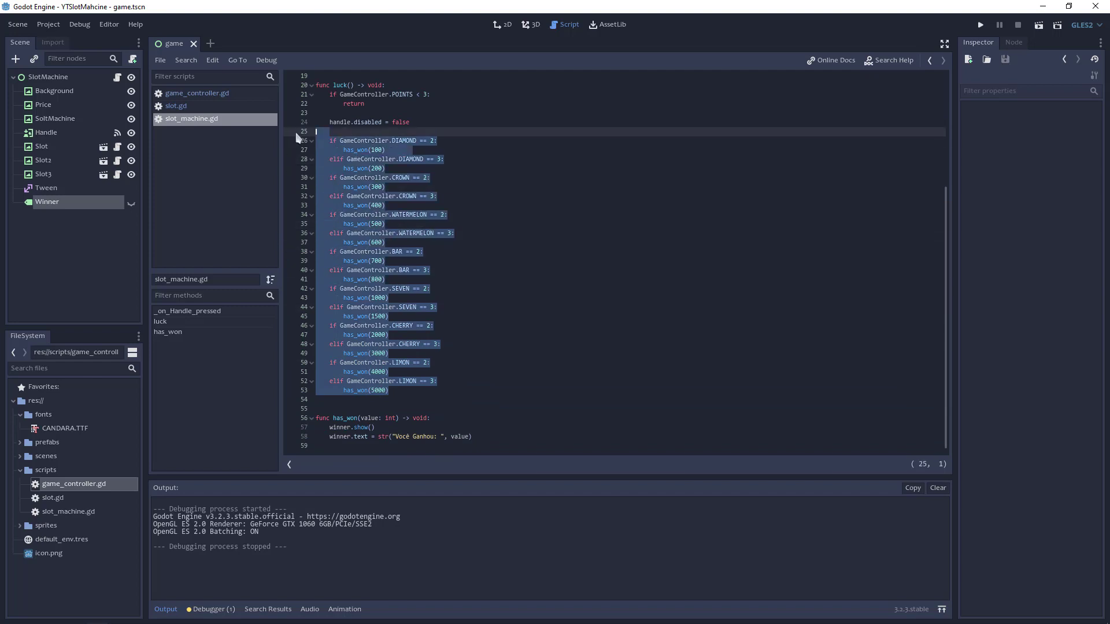
{"action": "left_click", "coordinate": [475, 140]}
Glance at game_controller.gd, then return and reselect the prize checks in slot_machine.gd
{"action": "scroll", "coordinate": [426, 223], "scroll_direction": "up", "scroll_amount": 2}
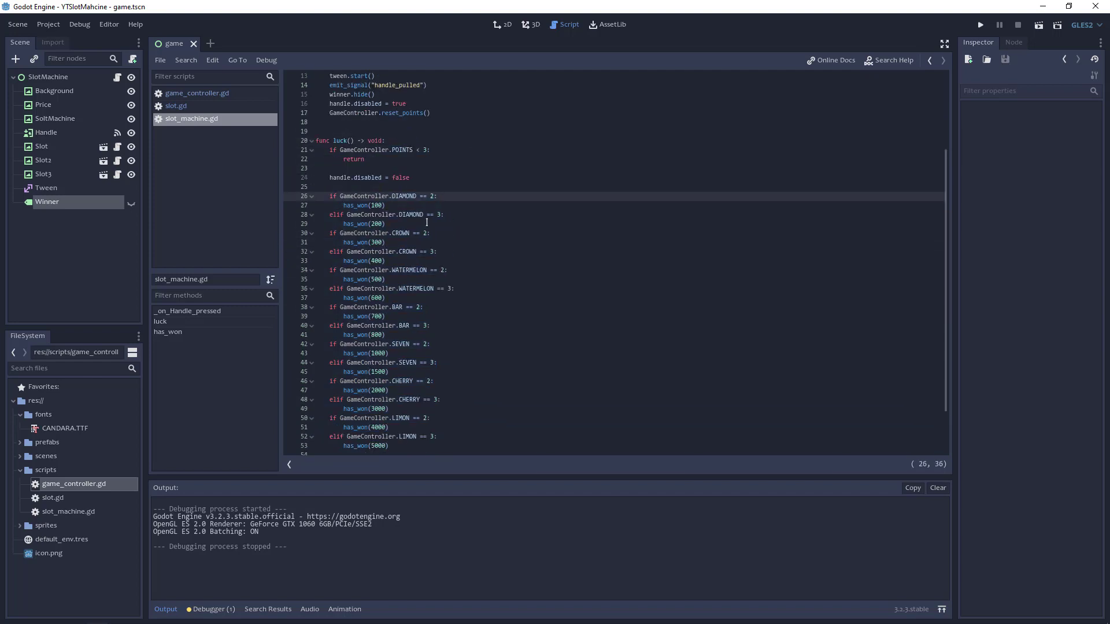
{"action": "left_click", "coordinate": [228, 95]}
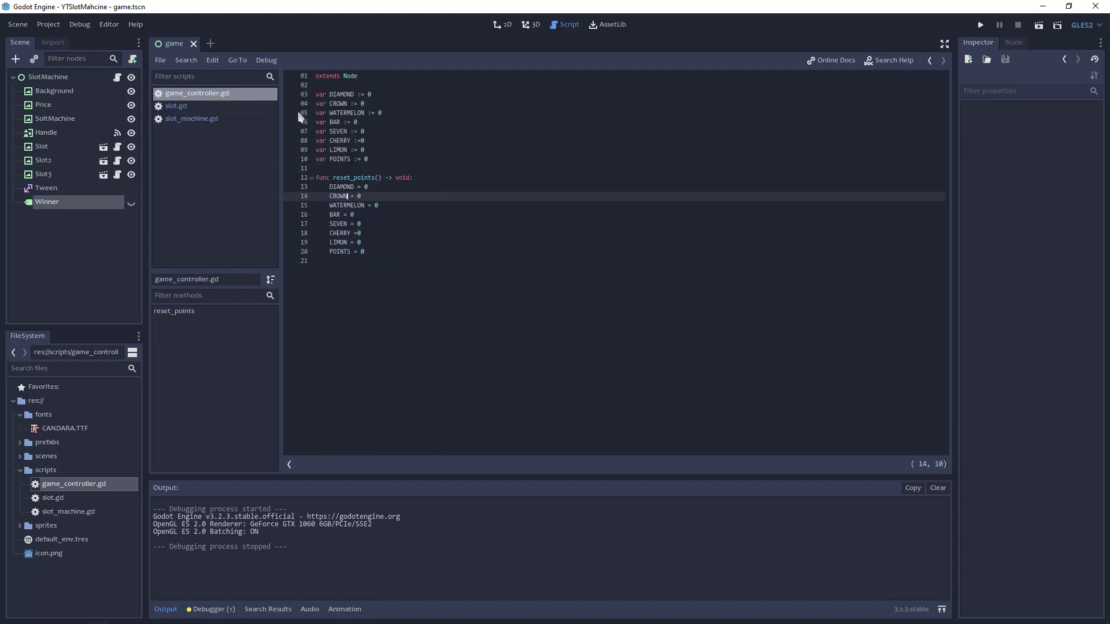
{"action": "left_click", "coordinate": [219, 120]}
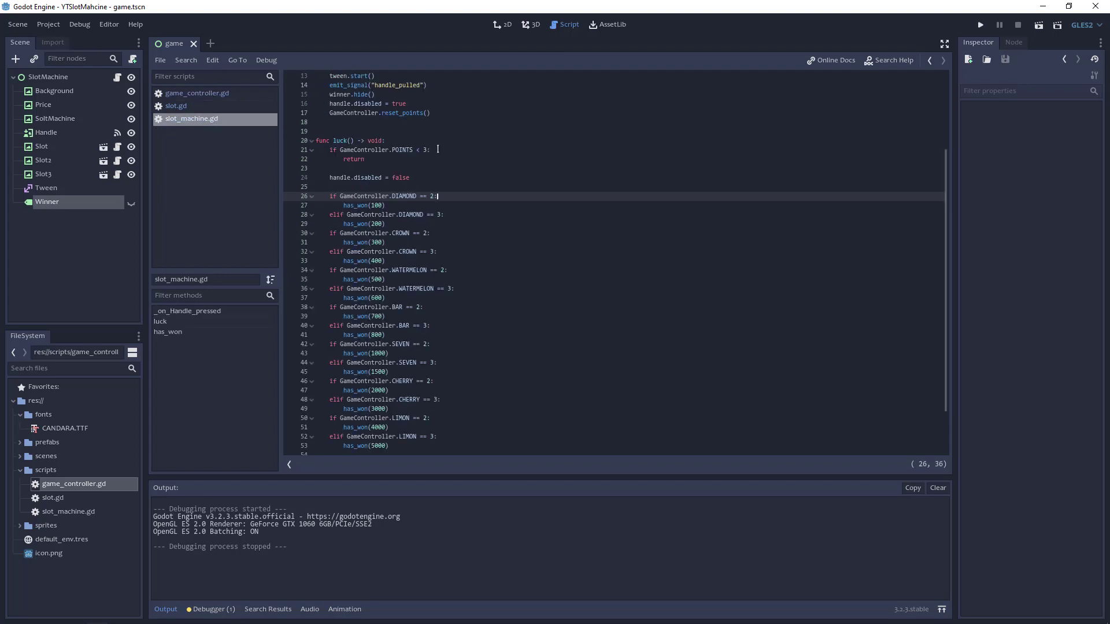
{"action": "scroll", "coordinate": [531, 251], "scroll_direction": "down", "scroll_amount": 2}
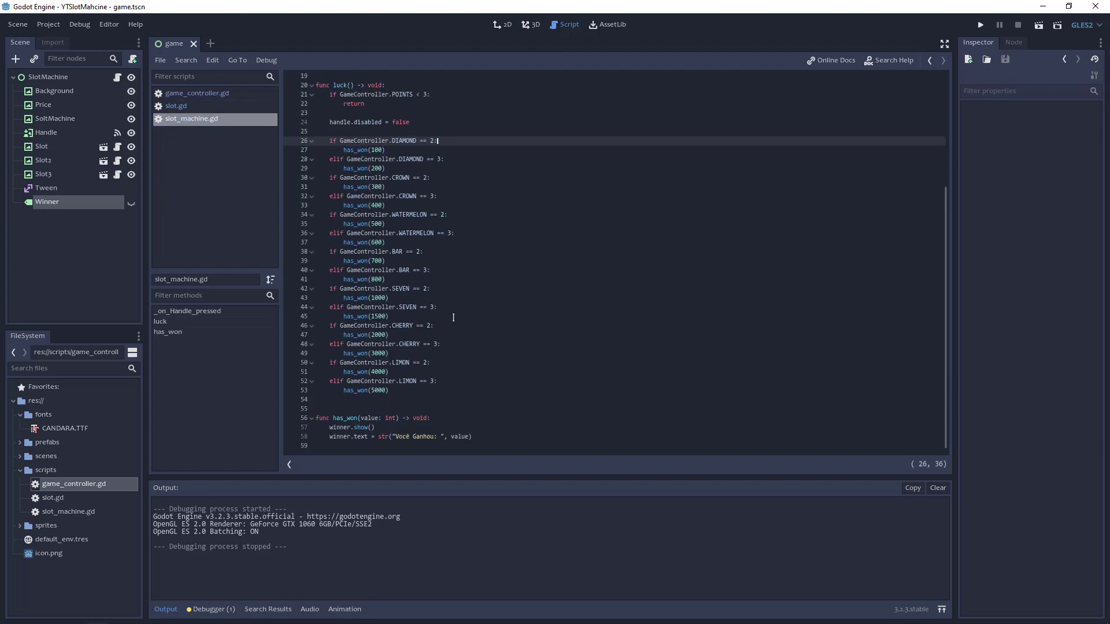
{"action": "left_click_drag", "start_coordinate": [397, 389], "coordinate": [268, 142]}
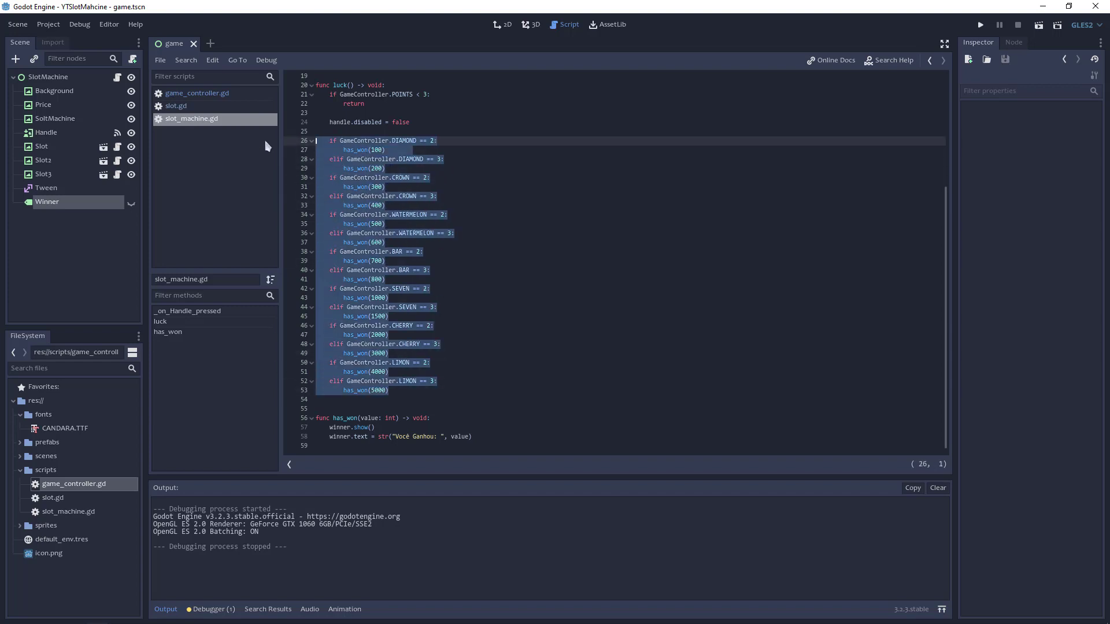
{"action": "left_click", "coordinate": [527, 159]}
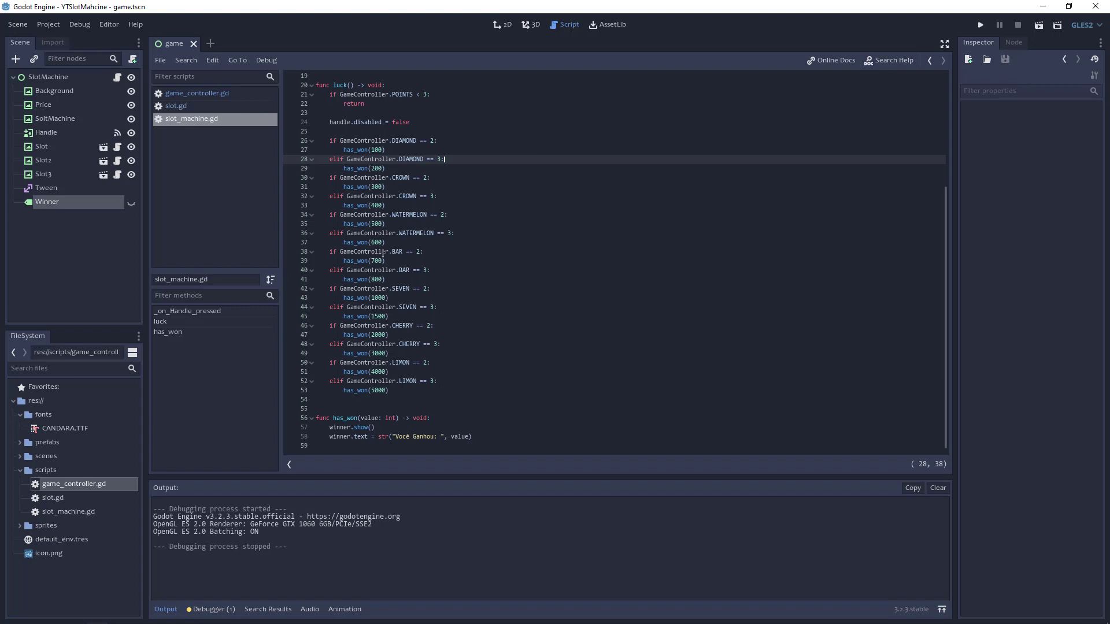
Check the handle.disabled = false line, then view game_controller.gd's reset_points() function
{"action": "scroll", "coordinate": [540, 312], "scroll_direction": "up", "scroll_amount": 4}
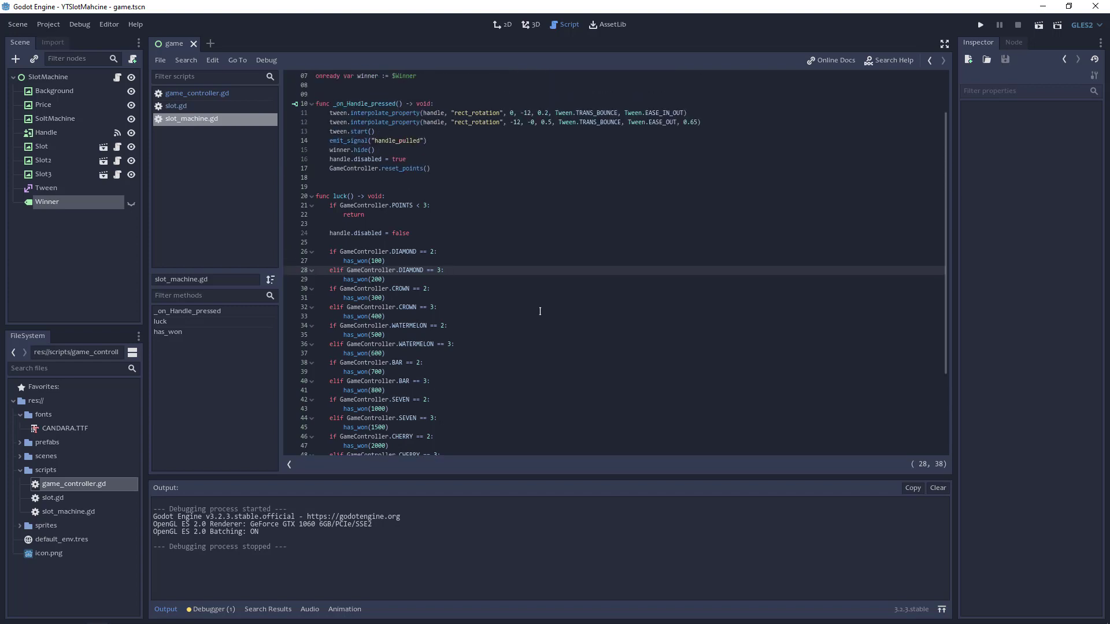
{"action": "left_click", "coordinate": [514, 232]}
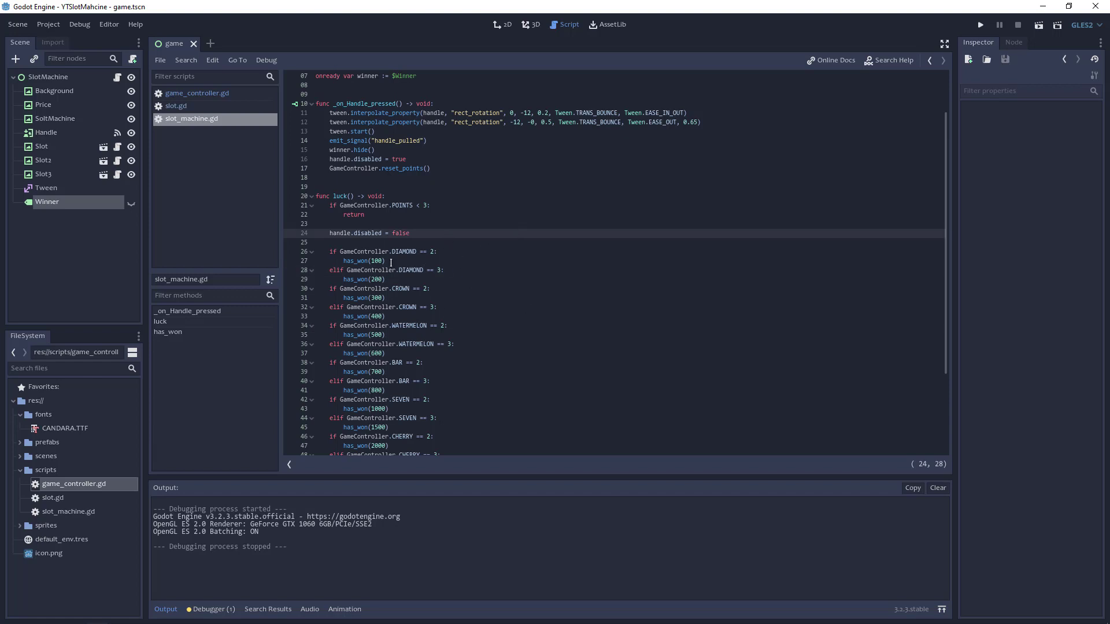
{"action": "scroll", "coordinate": [538, 350], "scroll_direction": "down", "scroll_amount": 2}
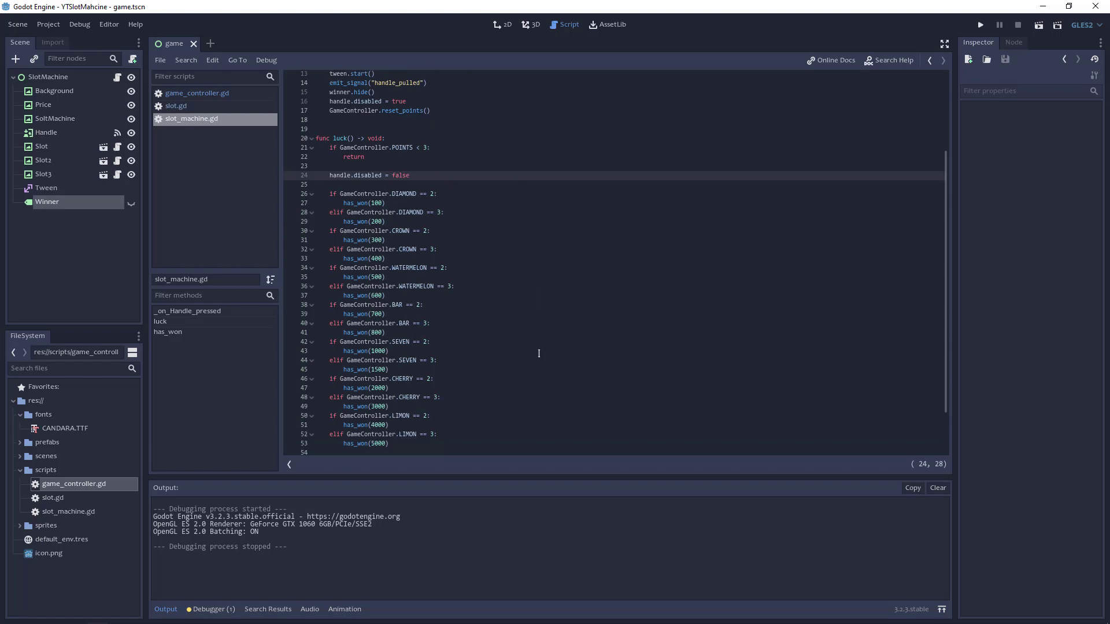
{"action": "scroll", "coordinate": [538, 353], "scroll_direction": "down", "scroll_amount": 1}
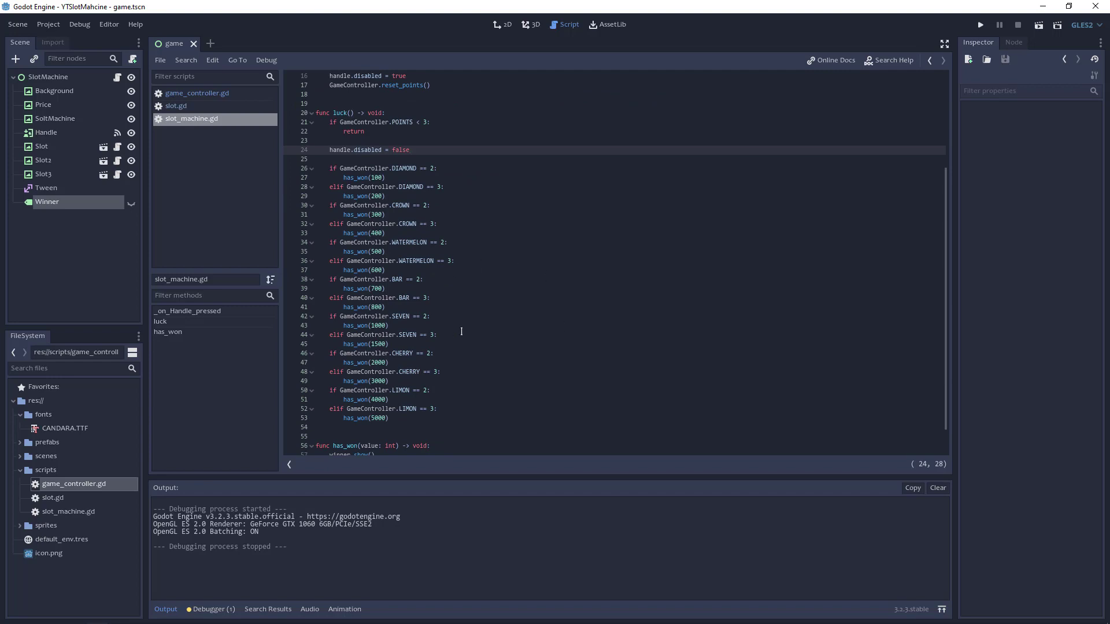
{"action": "left_click", "coordinate": [211, 95]}
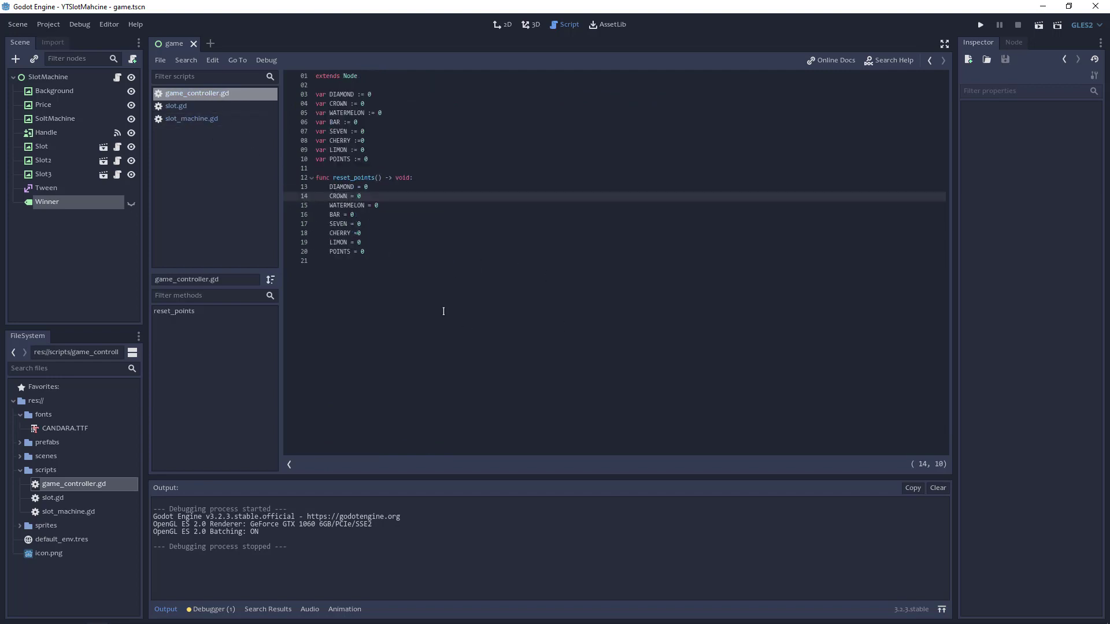